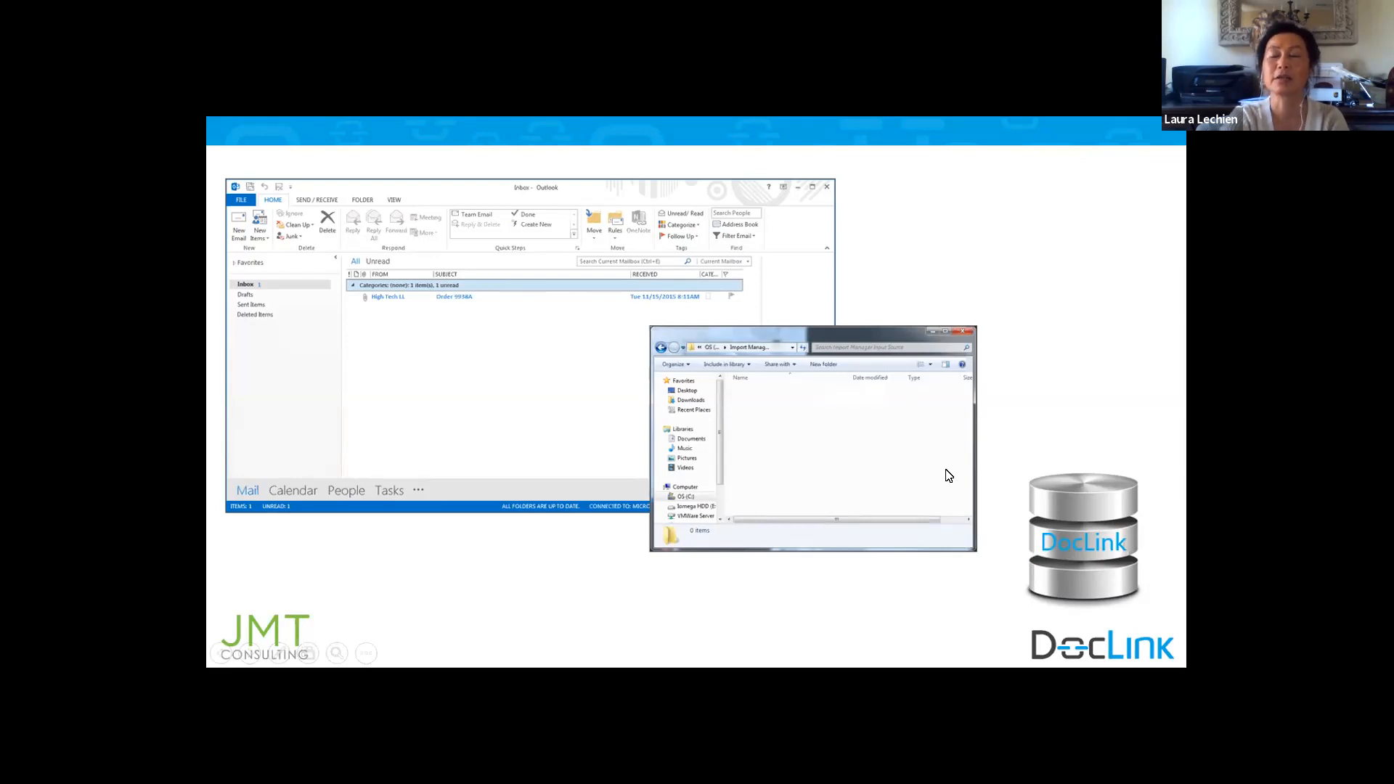
pyautogui.click(1000, 518)
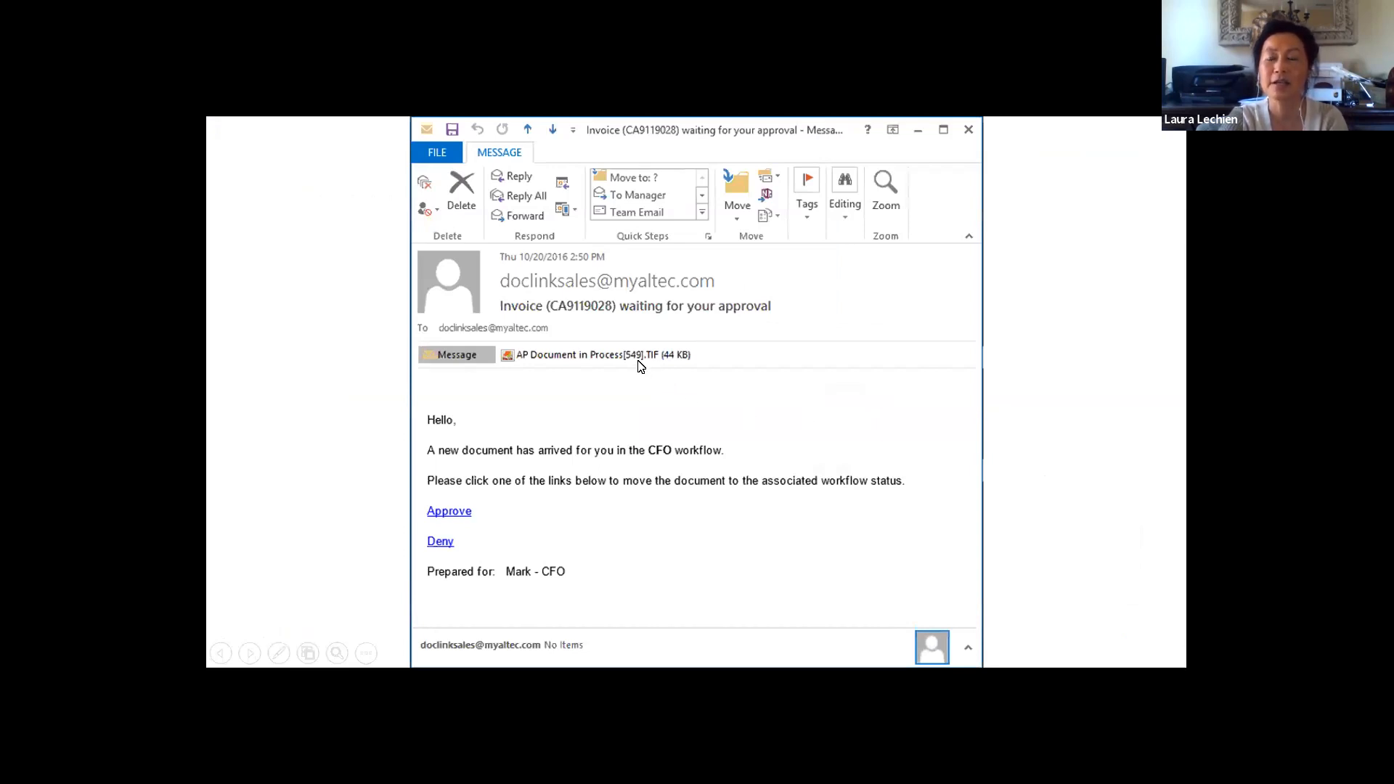
pyautogui.click(607, 552)
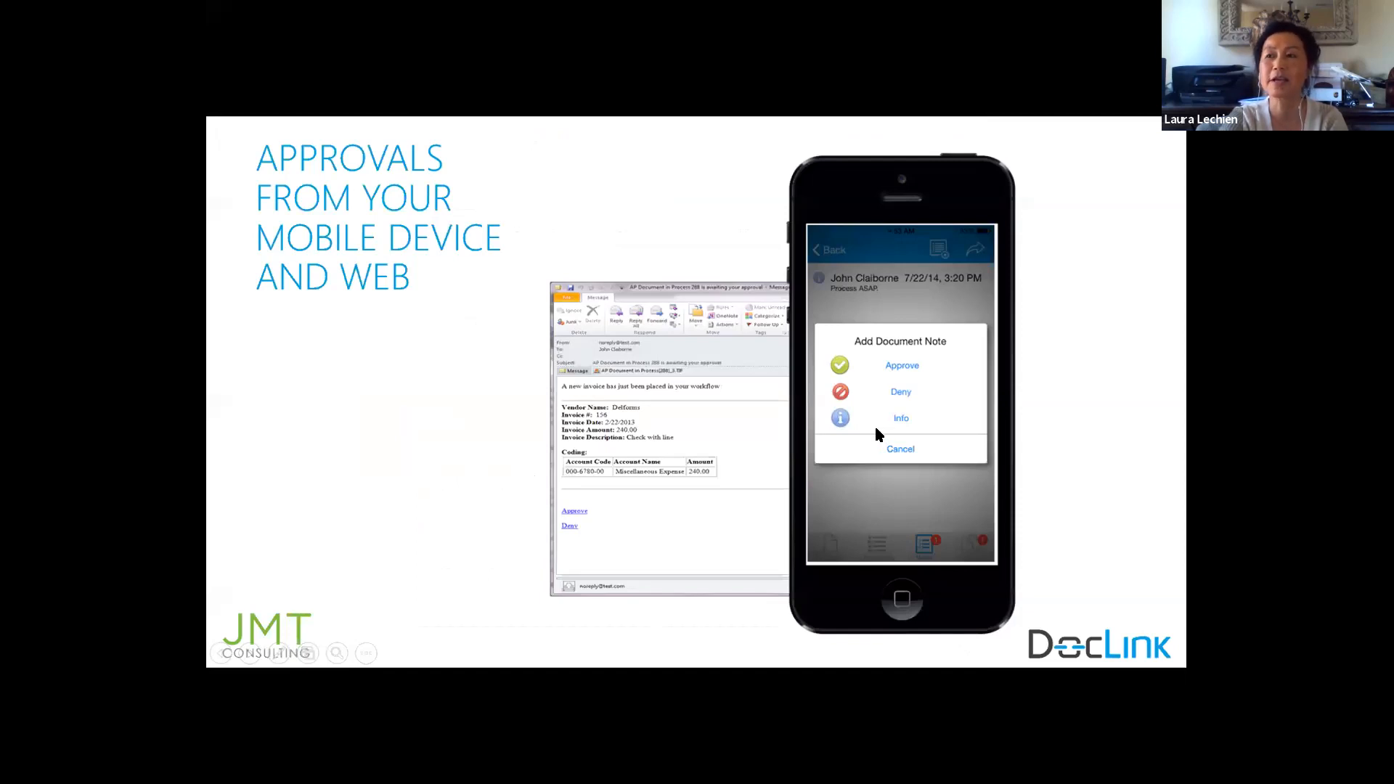
pyautogui.click(419, 309)
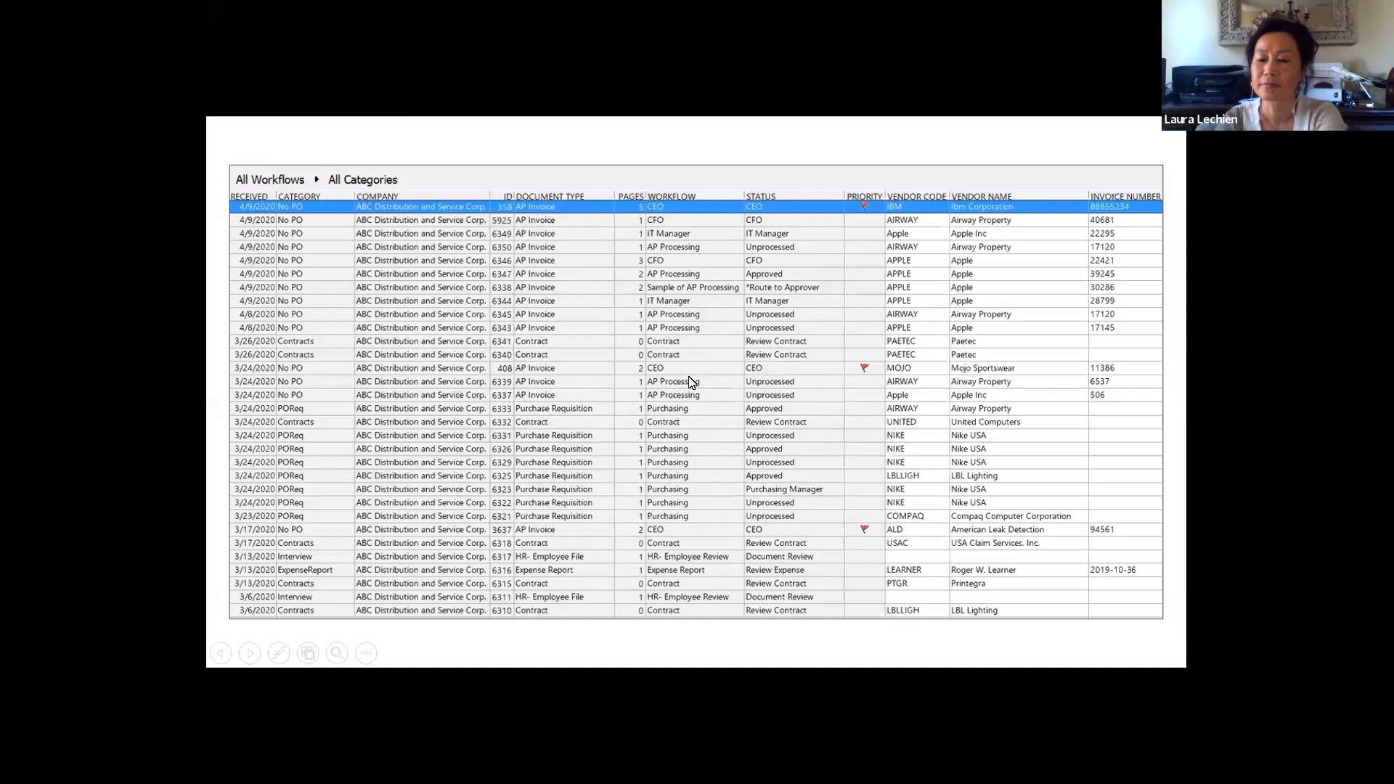
pyautogui.press('Right')
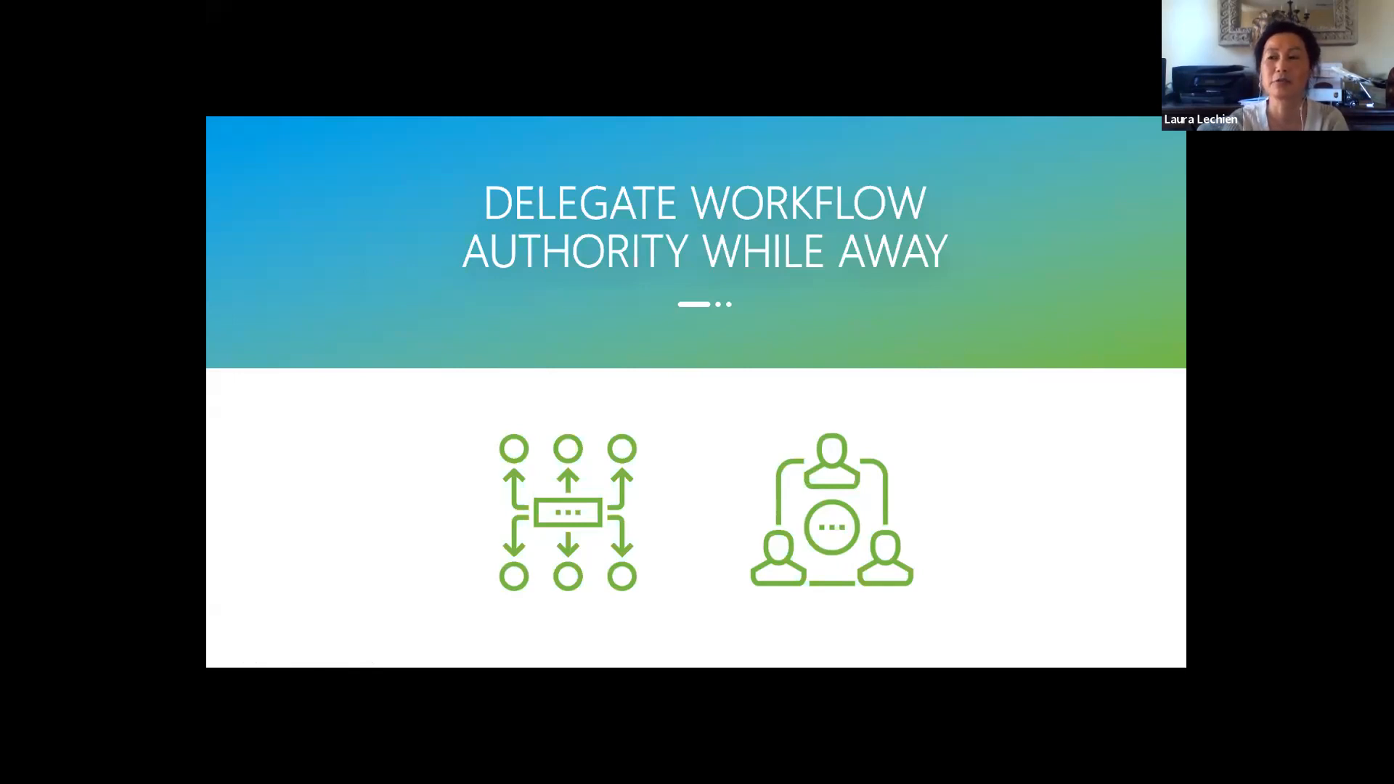
pyautogui.press('Right')
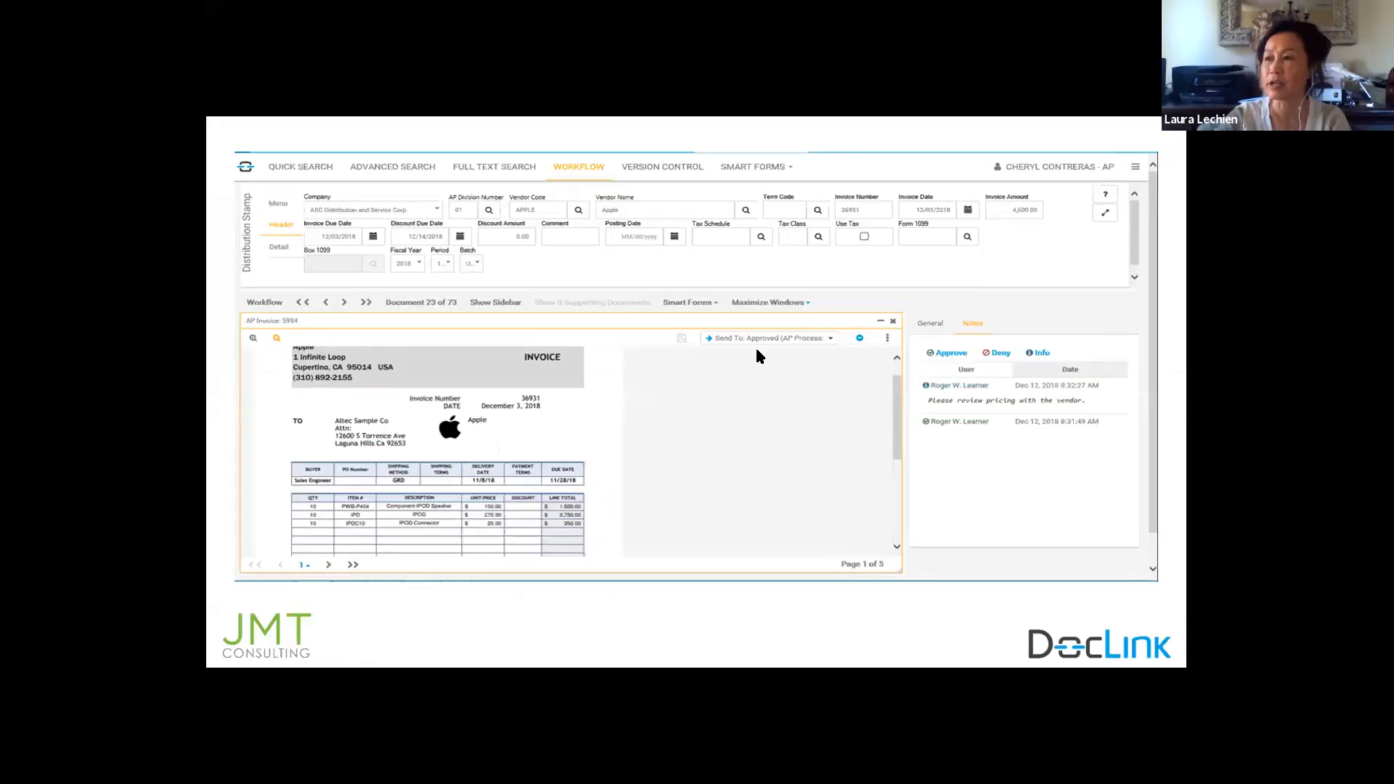
pyautogui.press('ctrl')
pyautogui.press('ctrl')
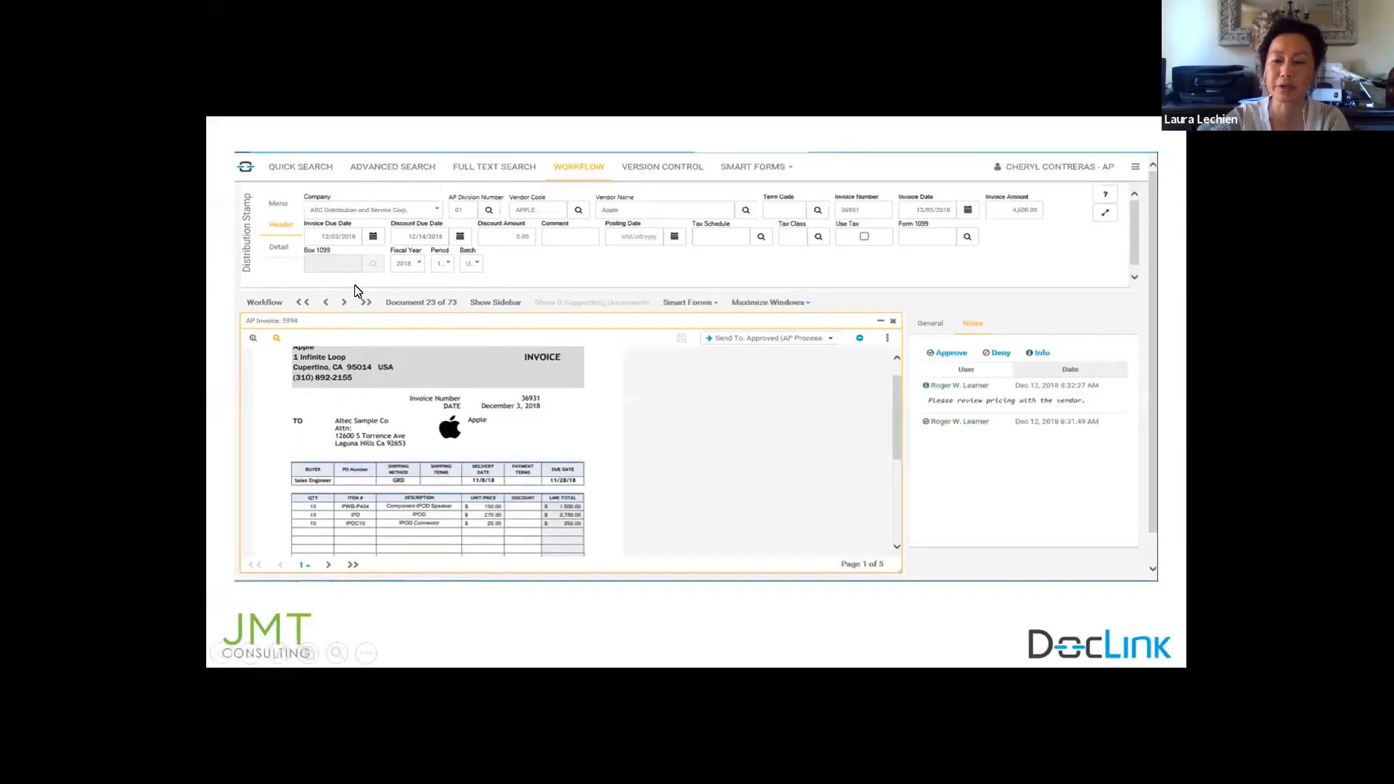
pyautogui.press('Right')
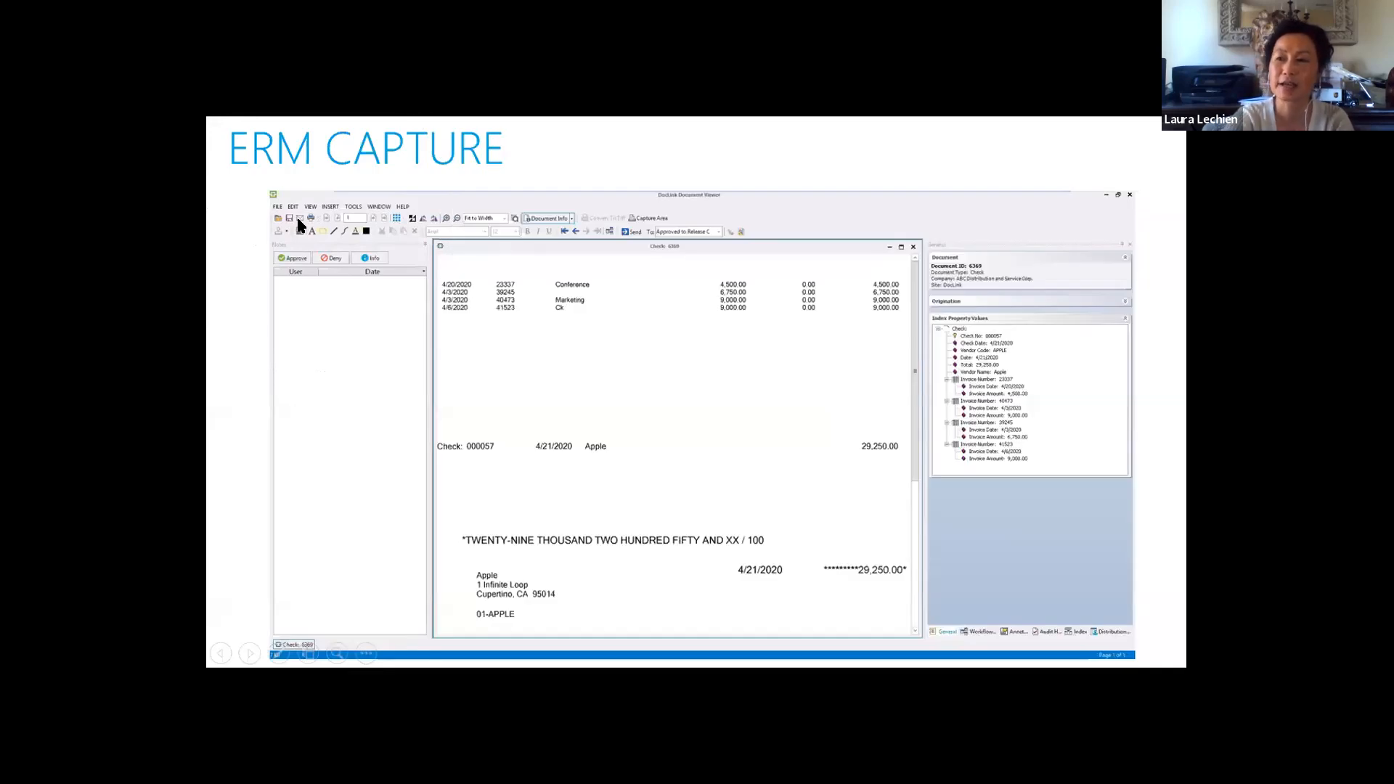
pyautogui.press('Right')
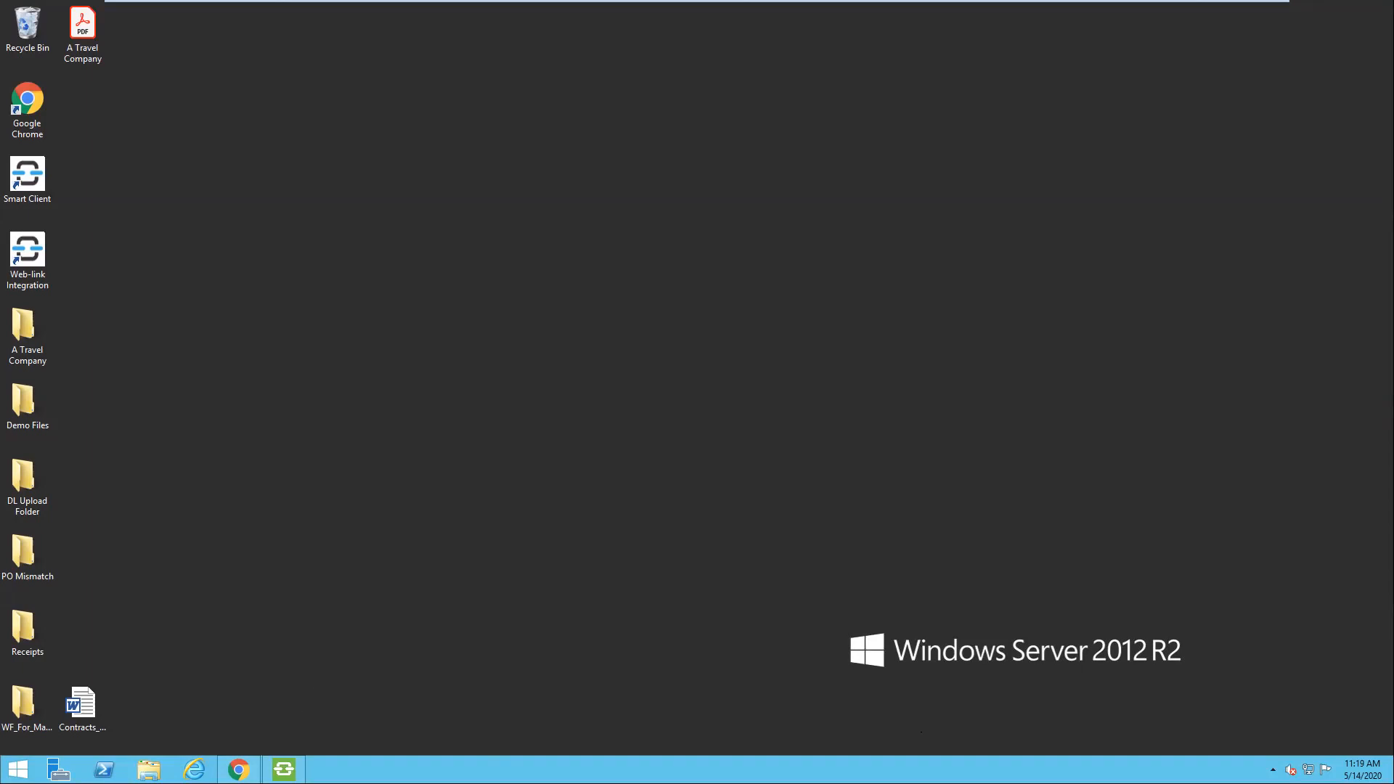
# Step: Switch to Chrome to work on the invoice batch in the Web Verification Station
pyautogui.click(239, 770)
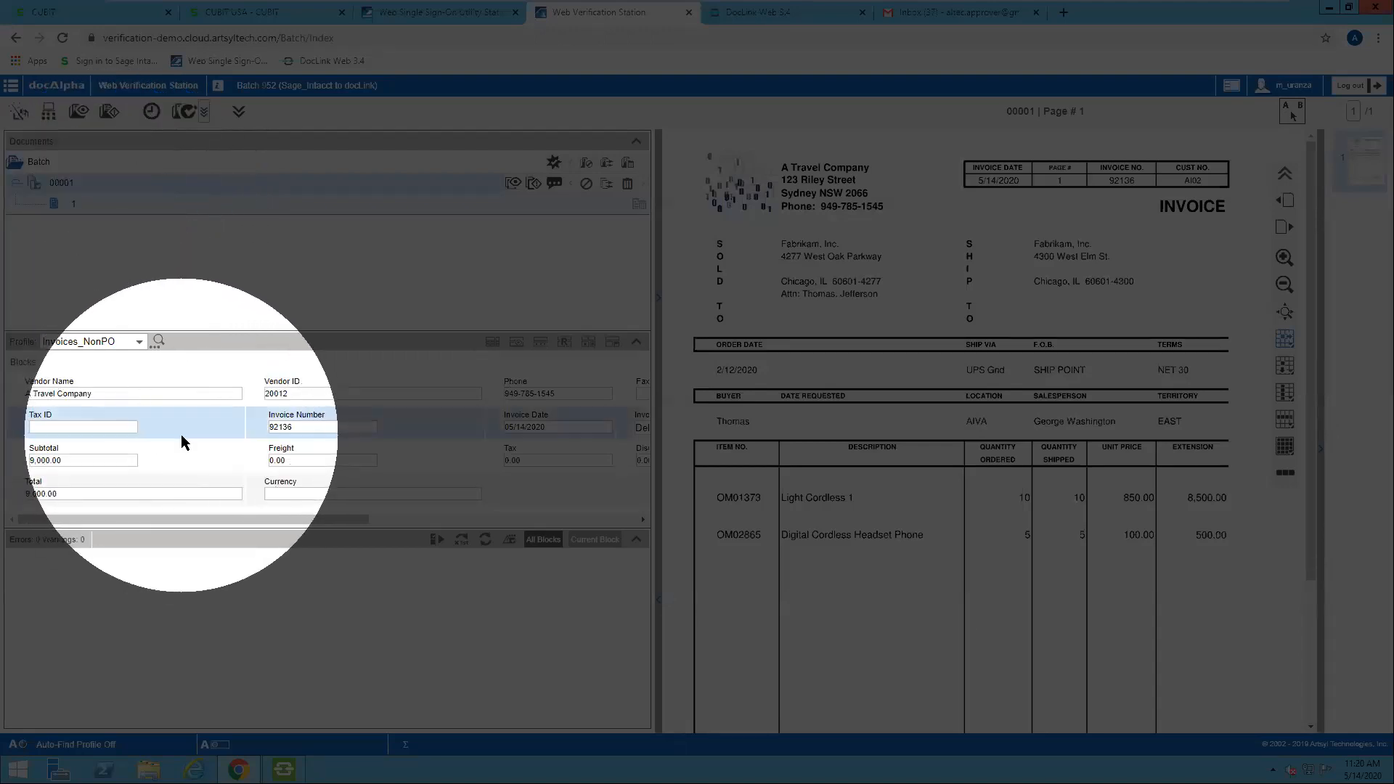
# Step: Capture the total order amount 9,000.00 from the invoice image into the Invoice Number field
pyautogui.click(310, 426)
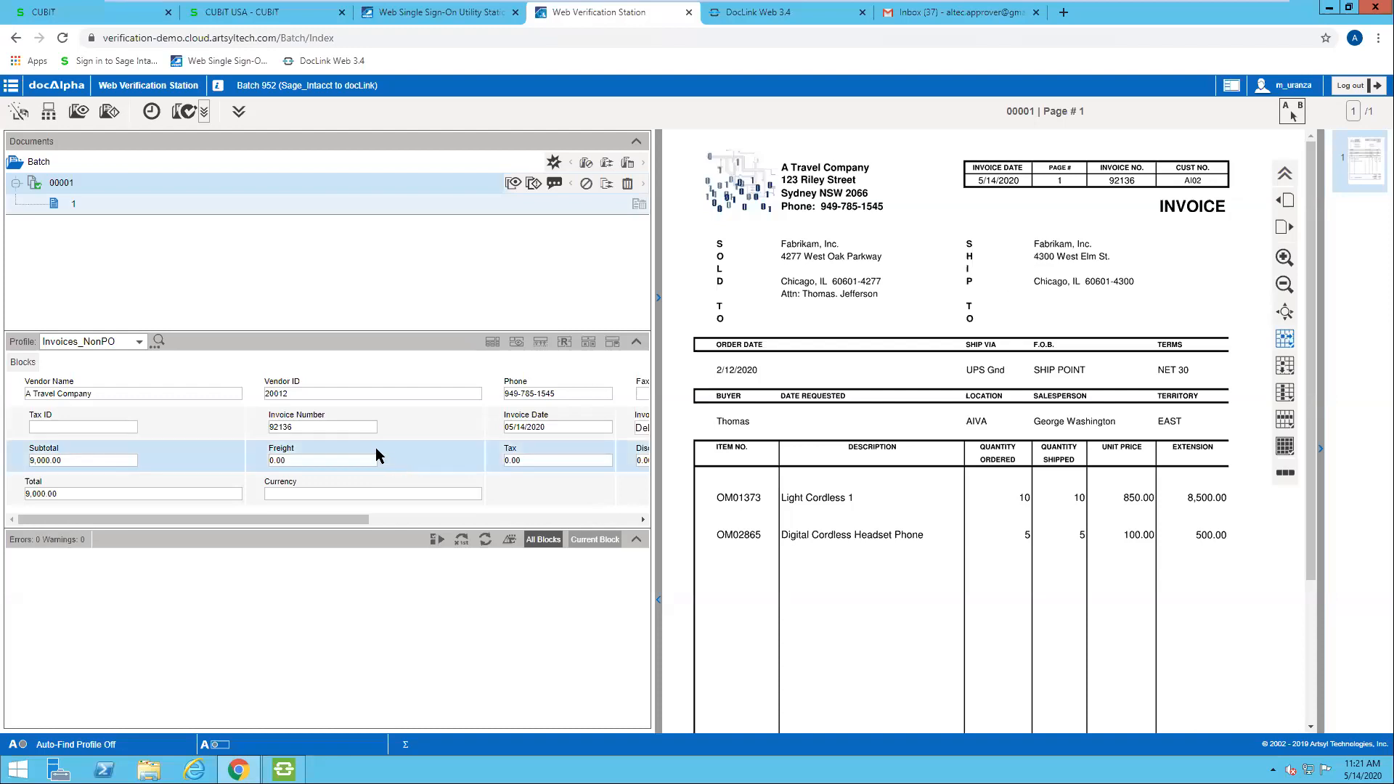
pyautogui.click(340, 427)
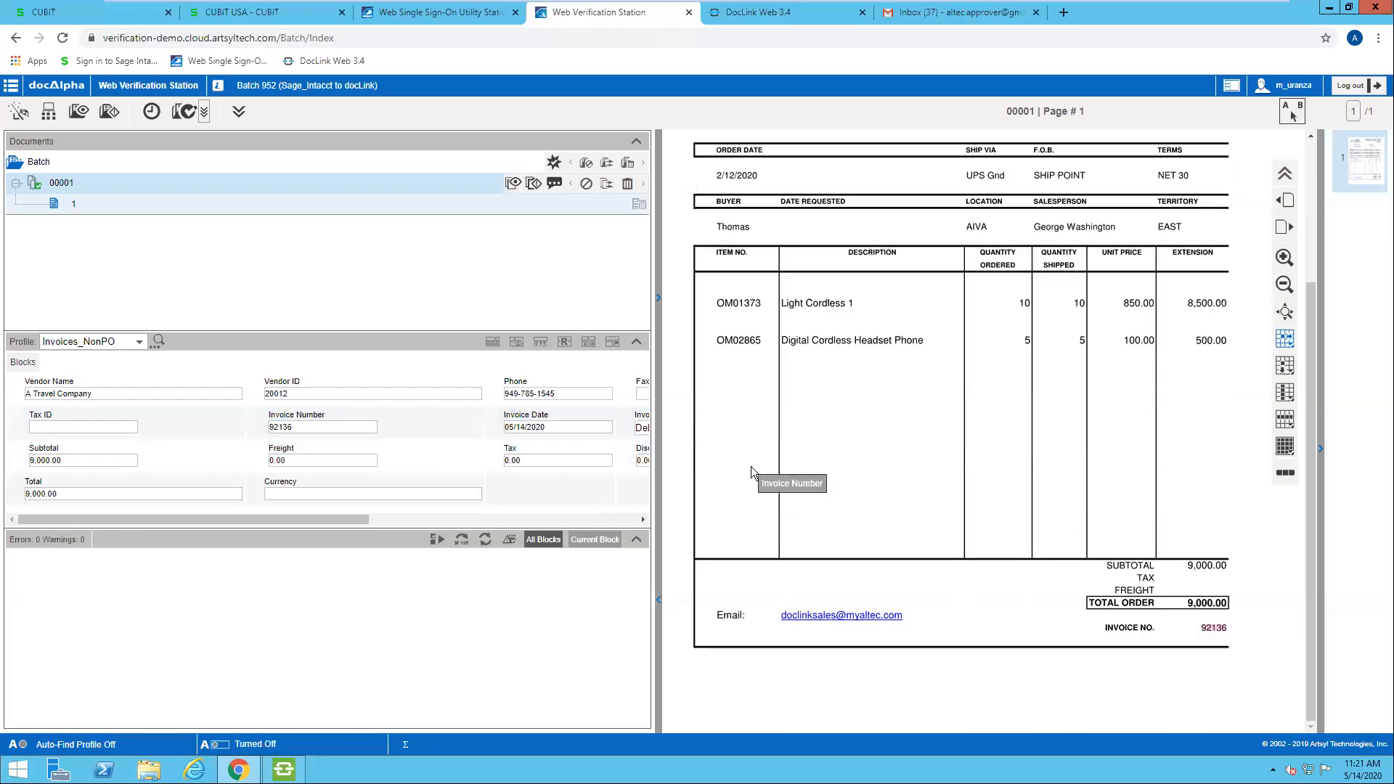
pyautogui.moveTo(360, 431)
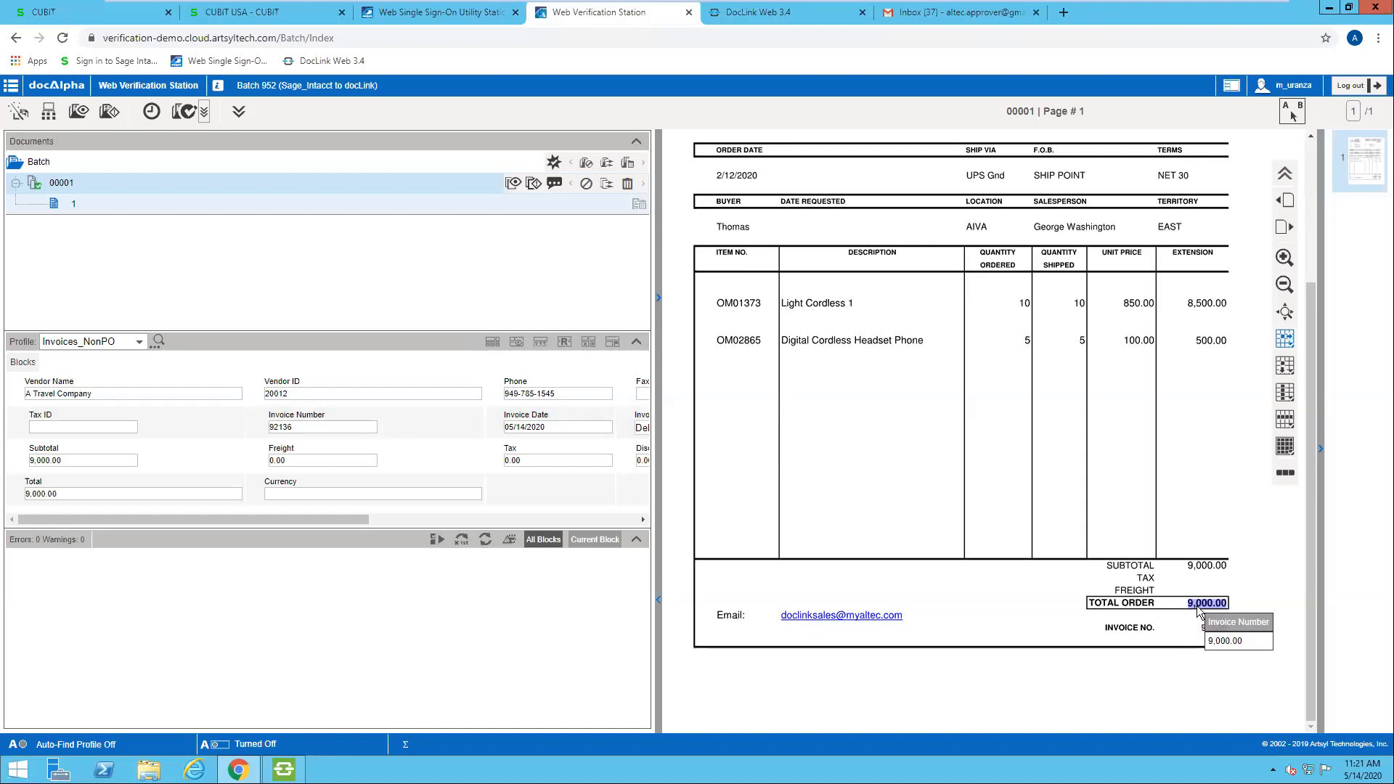
pyautogui.press('Tab')
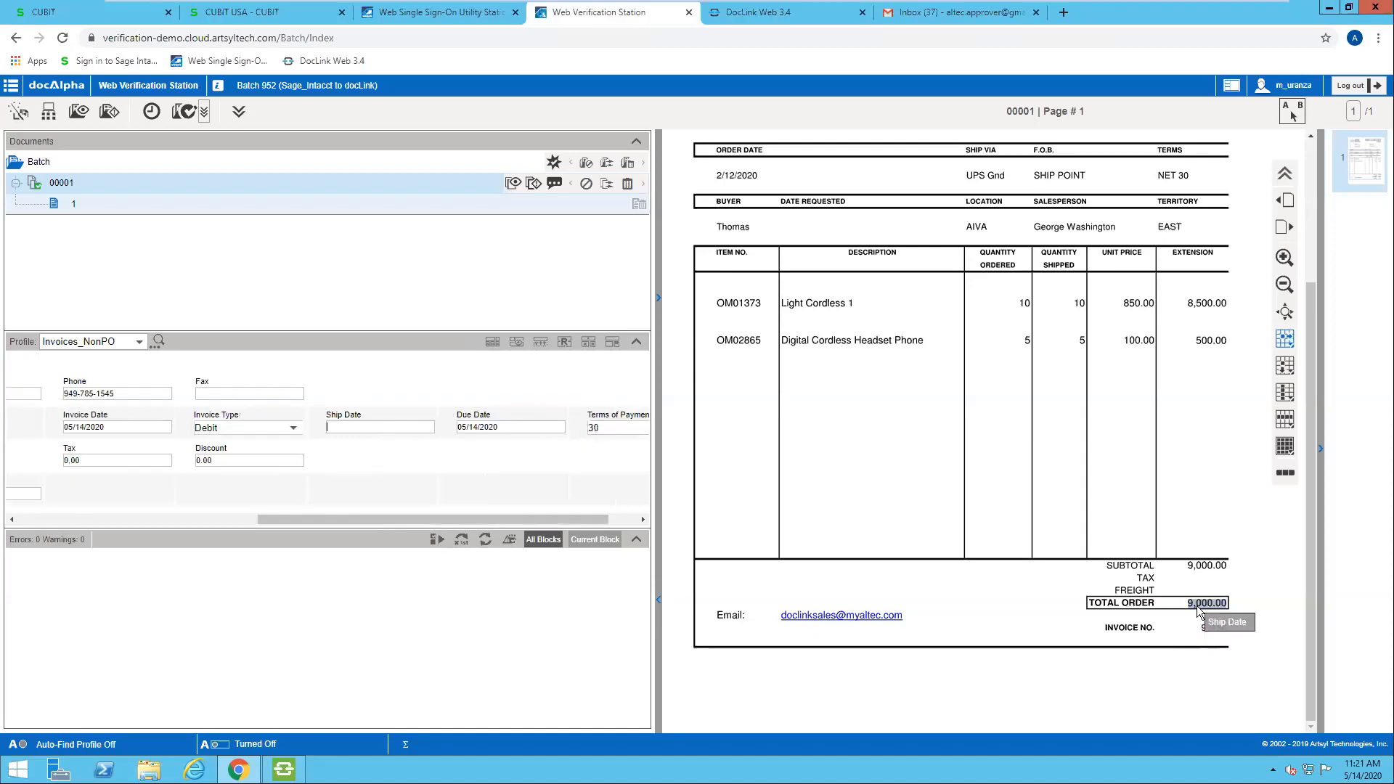
# Step: Recapture the Invoice Number as 92136 from the invoice number printed near the bottom of the invoice image
pyautogui.moveTo(482, 527); pyautogui.dragTo(249, 529)
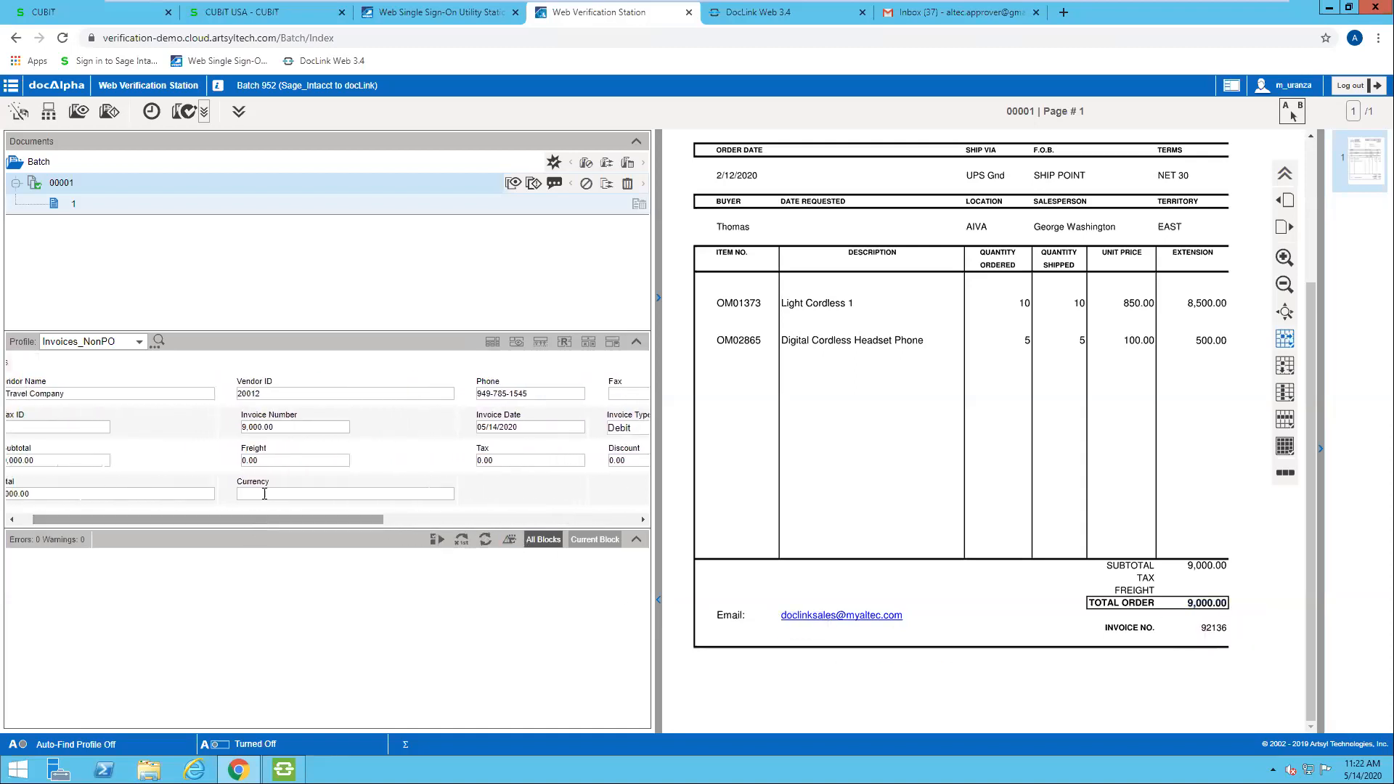
pyautogui.click(294, 430)
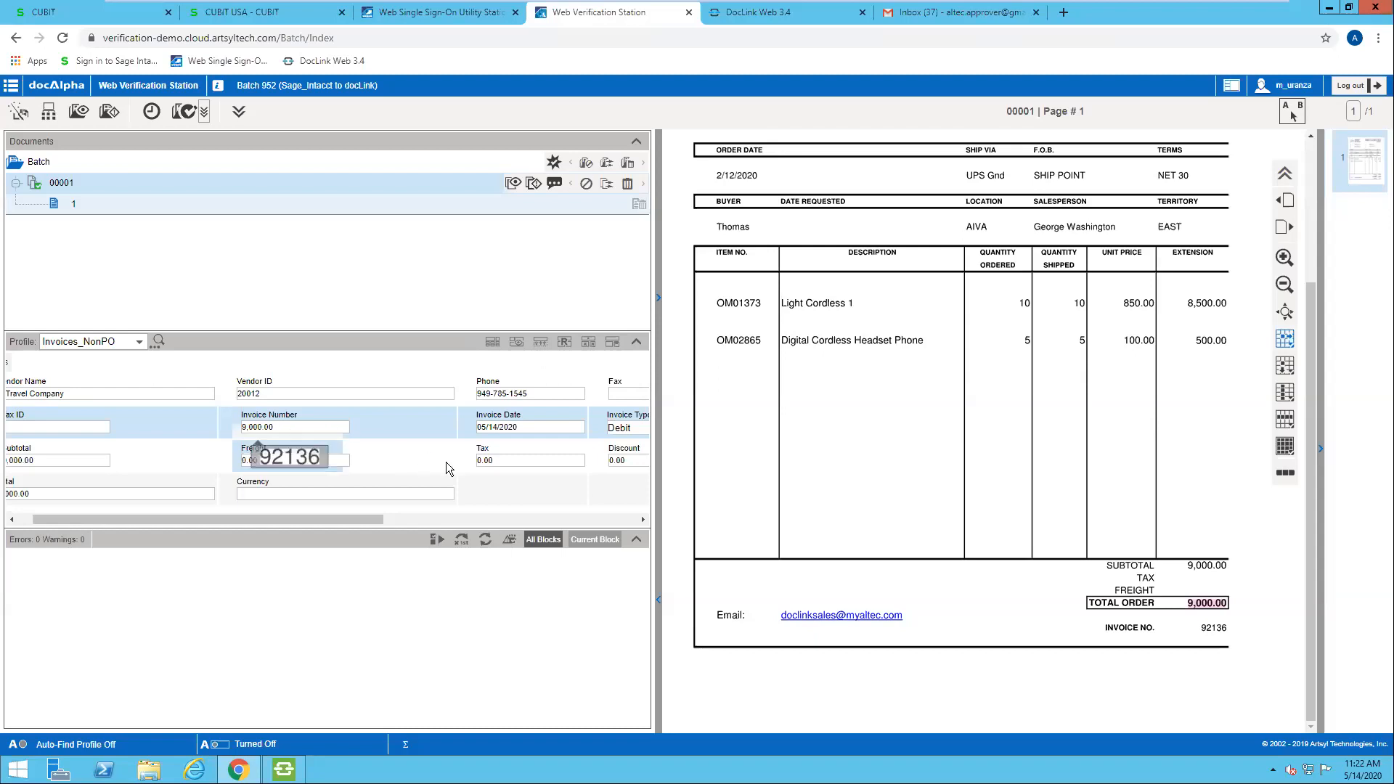
pyautogui.click(1213, 630)
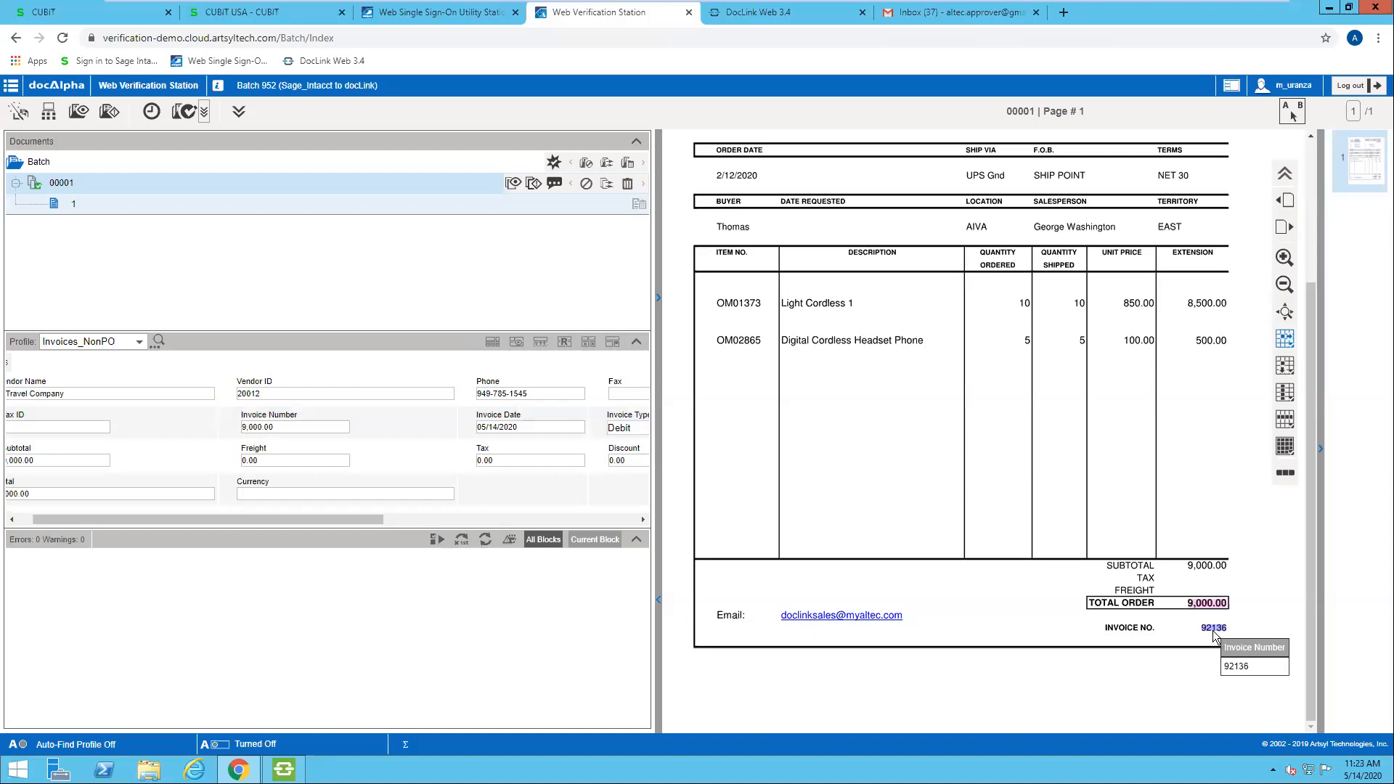
pyautogui.press('Return')
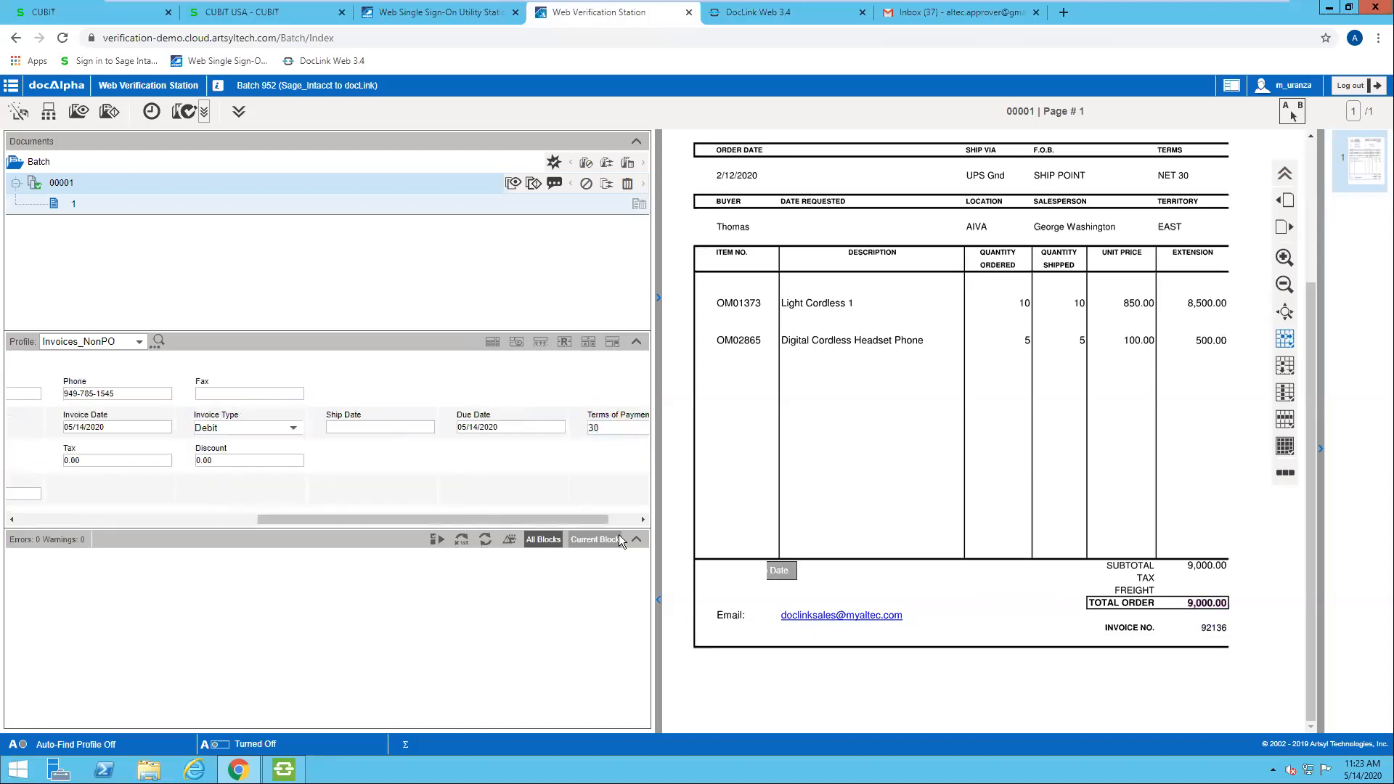
pyautogui.moveTo(508, 519); pyautogui.dragTo(318, 520)
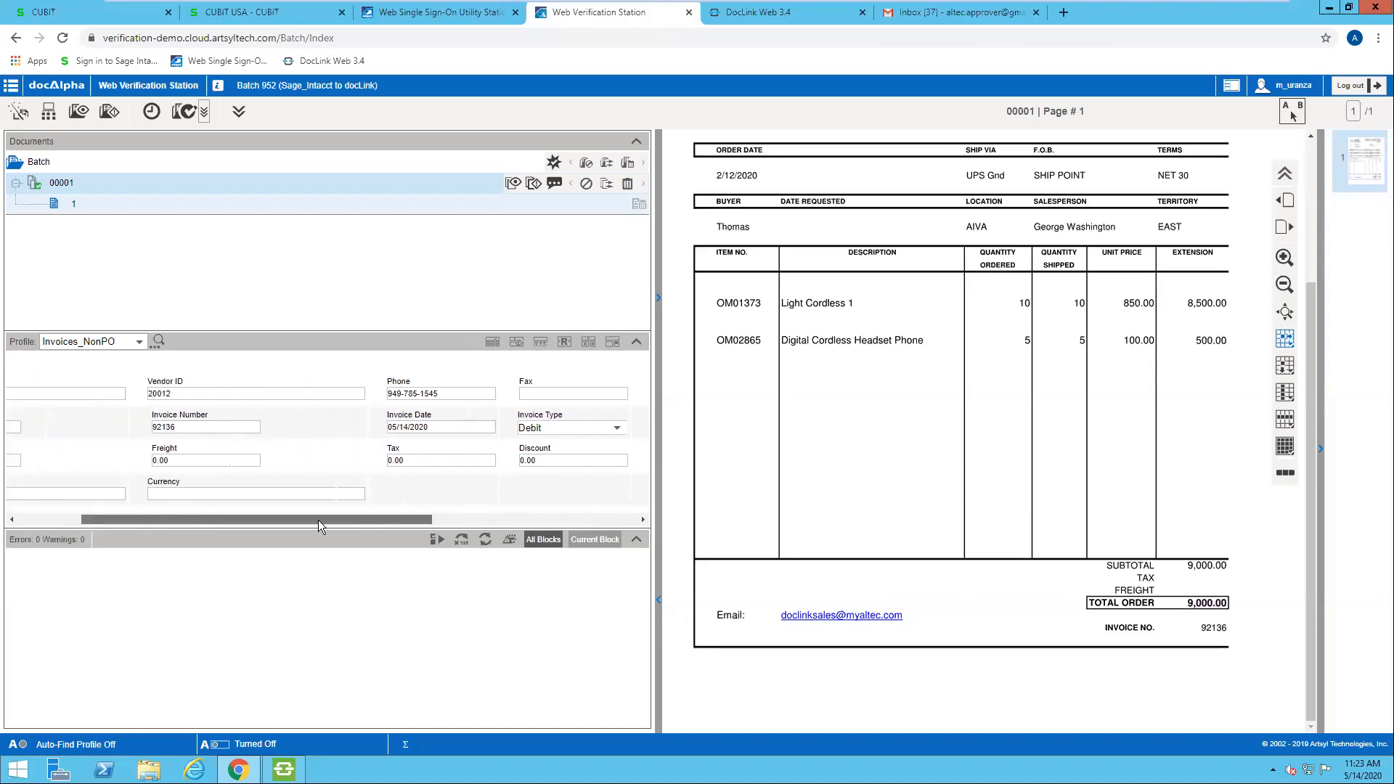
pyautogui.click(207, 429)
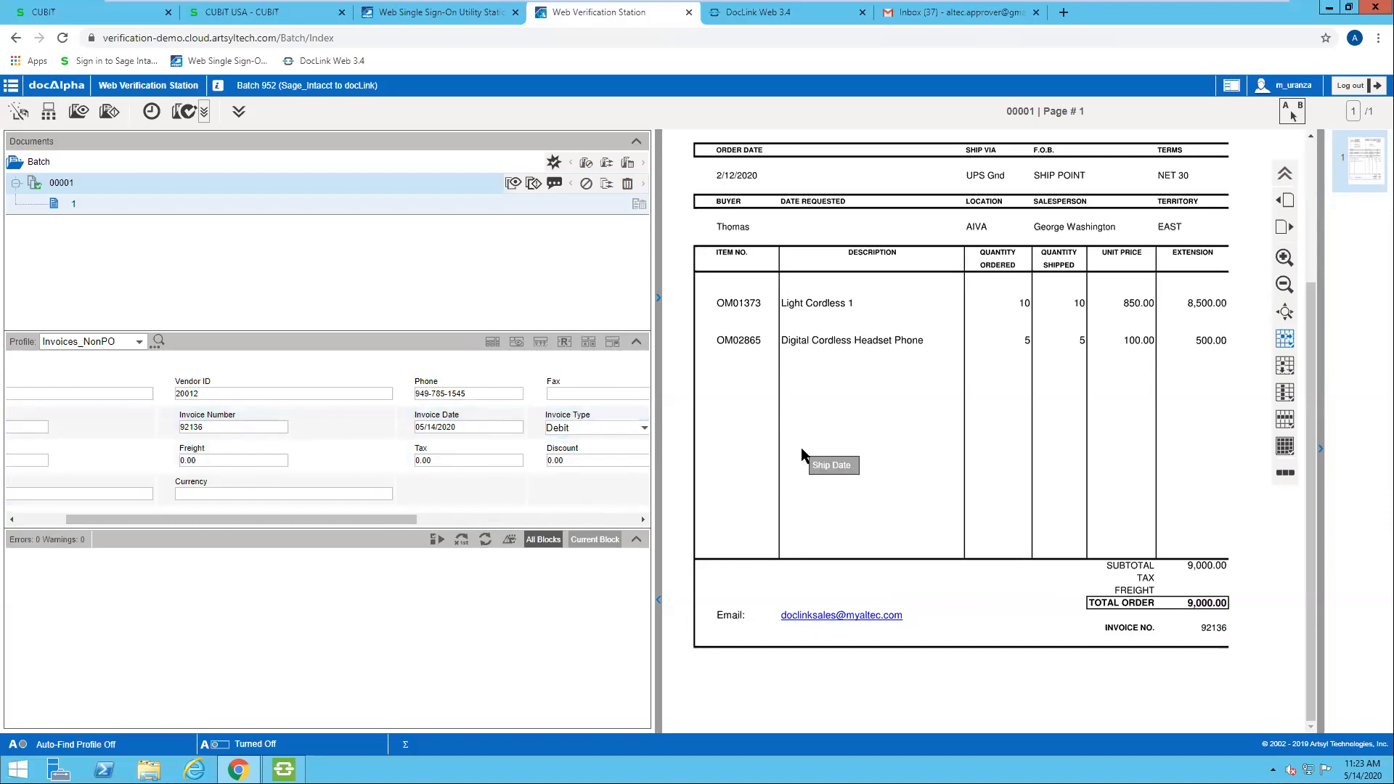
# Step: Send the verified batch 952 on to DocLink
pyautogui.scroll(3, 802, 453)
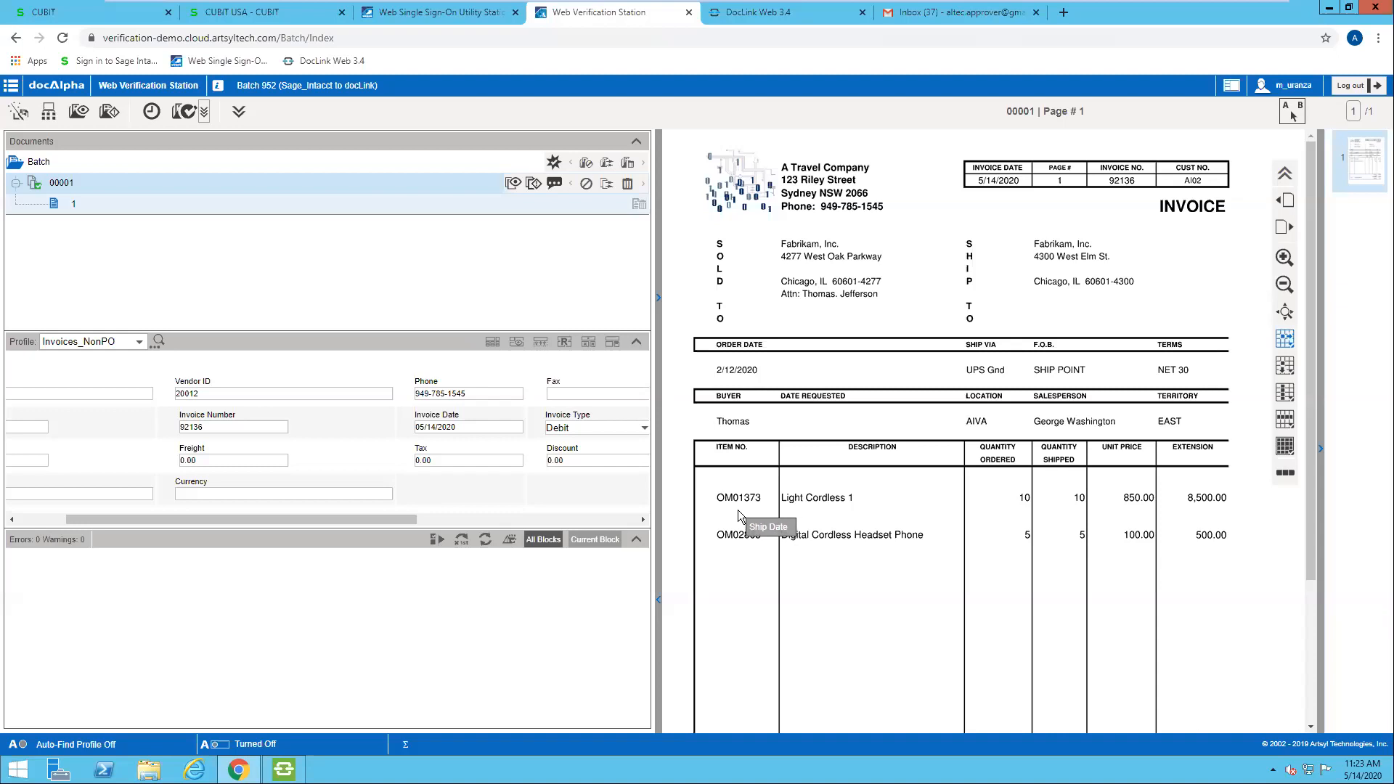
pyautogui.click(186, 112)
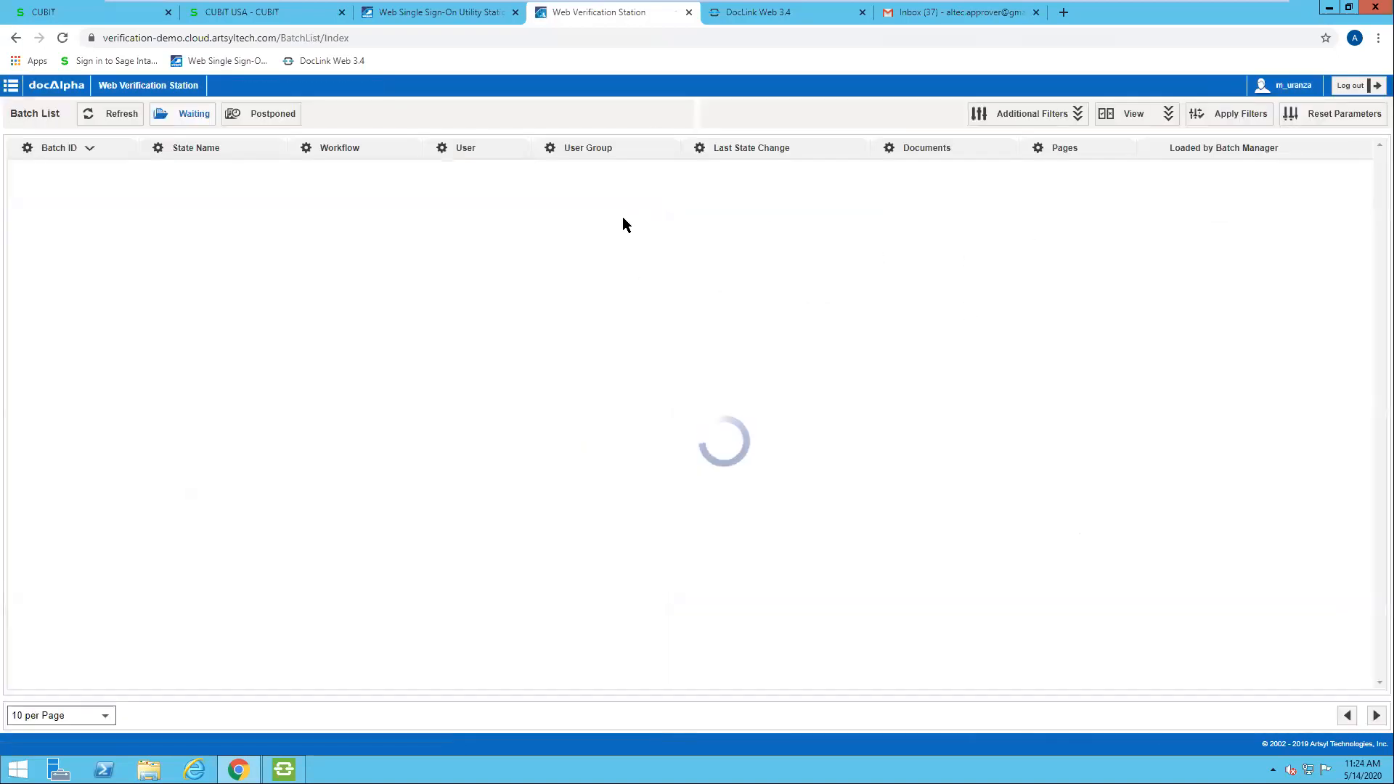
# Step: Switch to DocLink Web and log in with the saved AP user profile
pyautogui.click(779, 12)
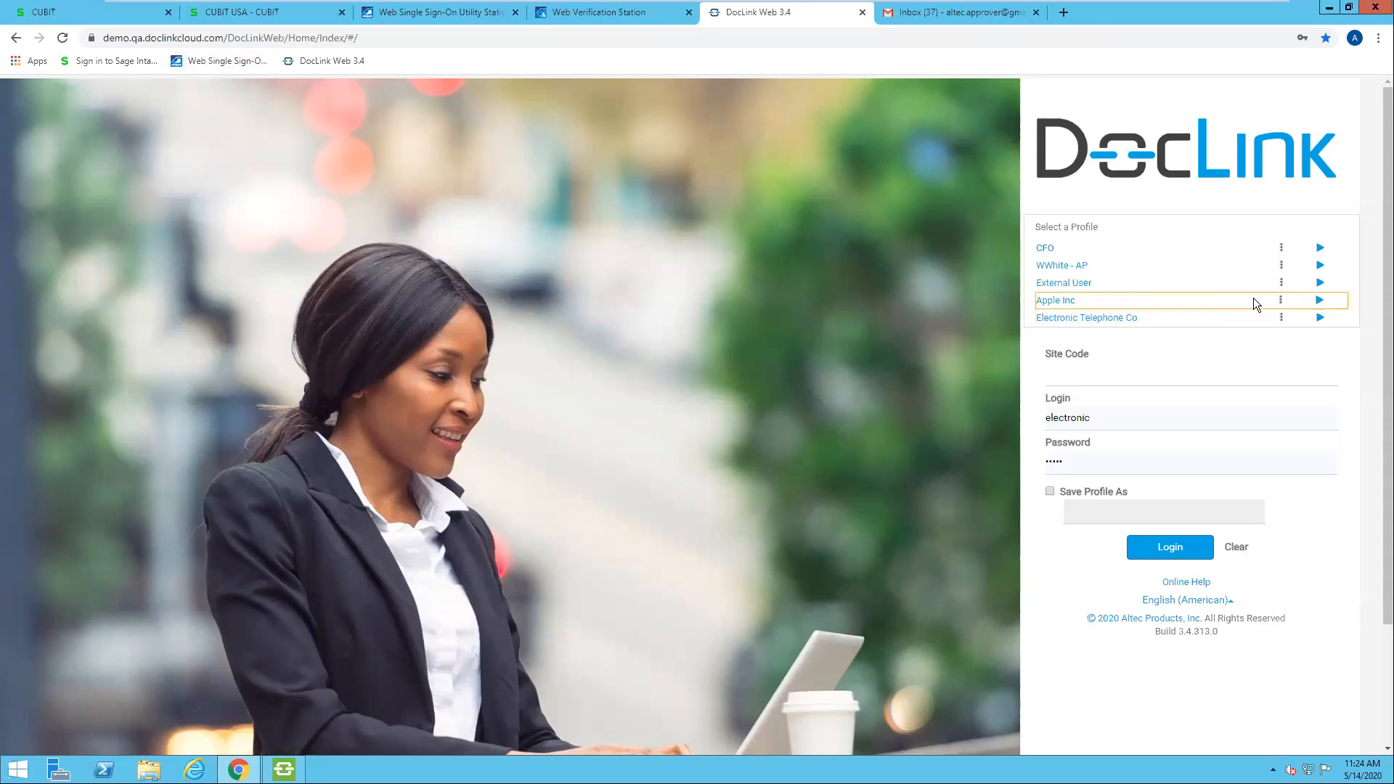
pyautogui.click(1319, 266)
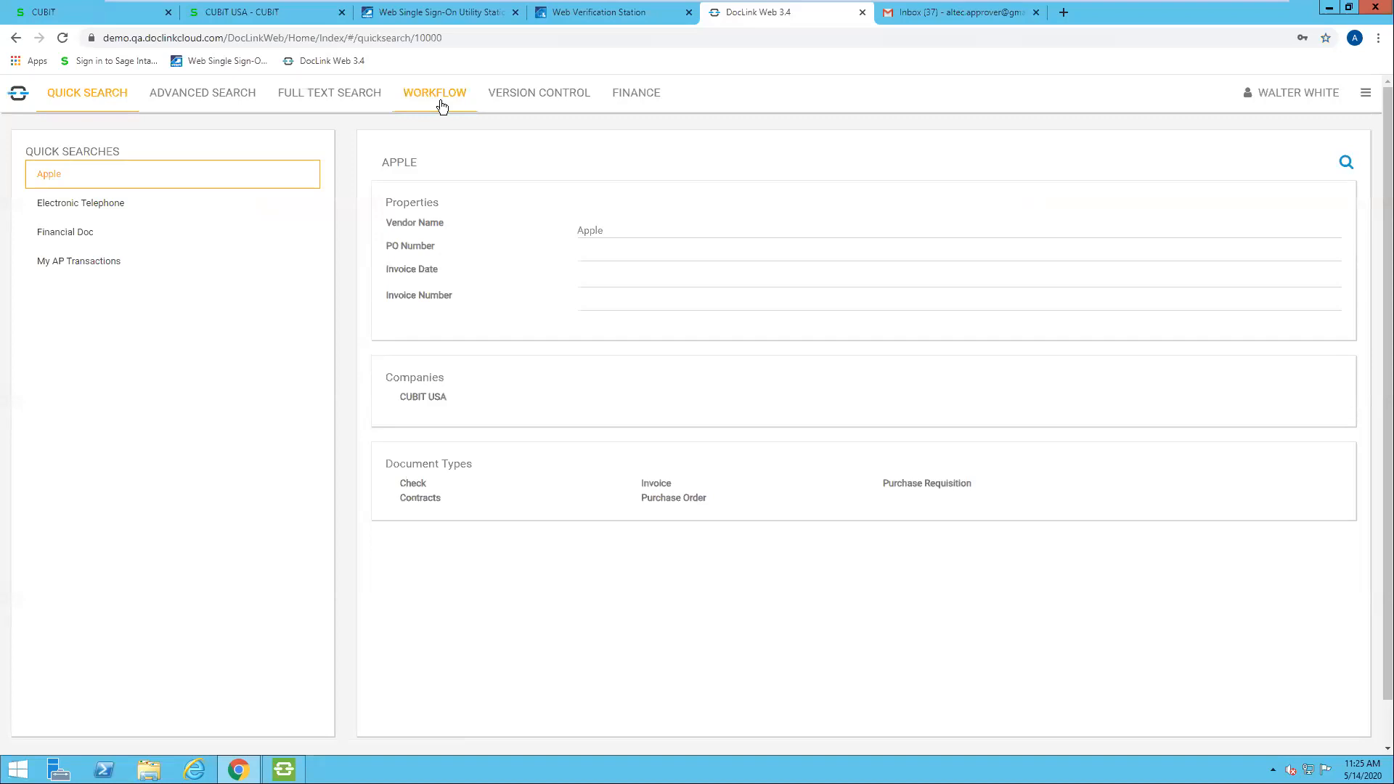
# Step: Search the AP Processing workflow for documents with status Unprocessed in all categories
pyautogui.click(442, 106)
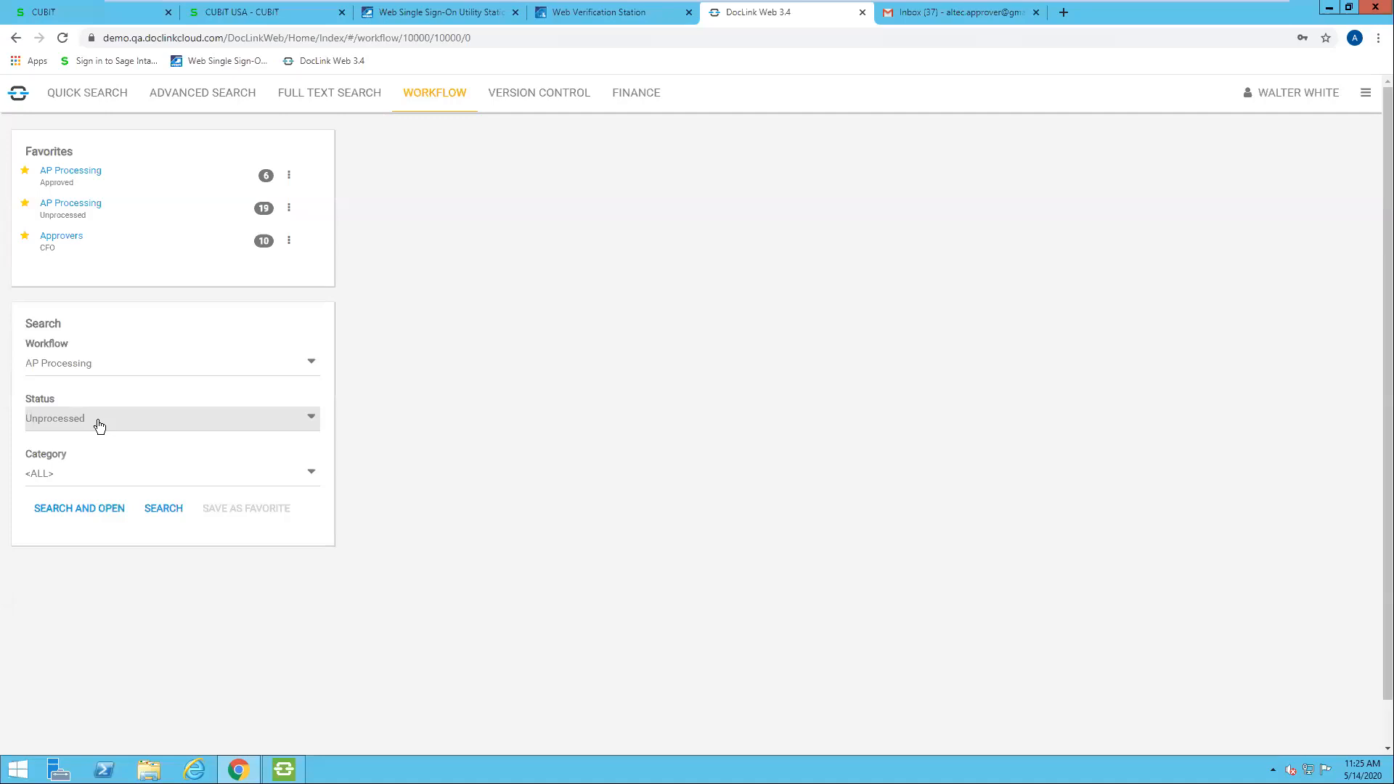
pyautogui.click(316, 421)
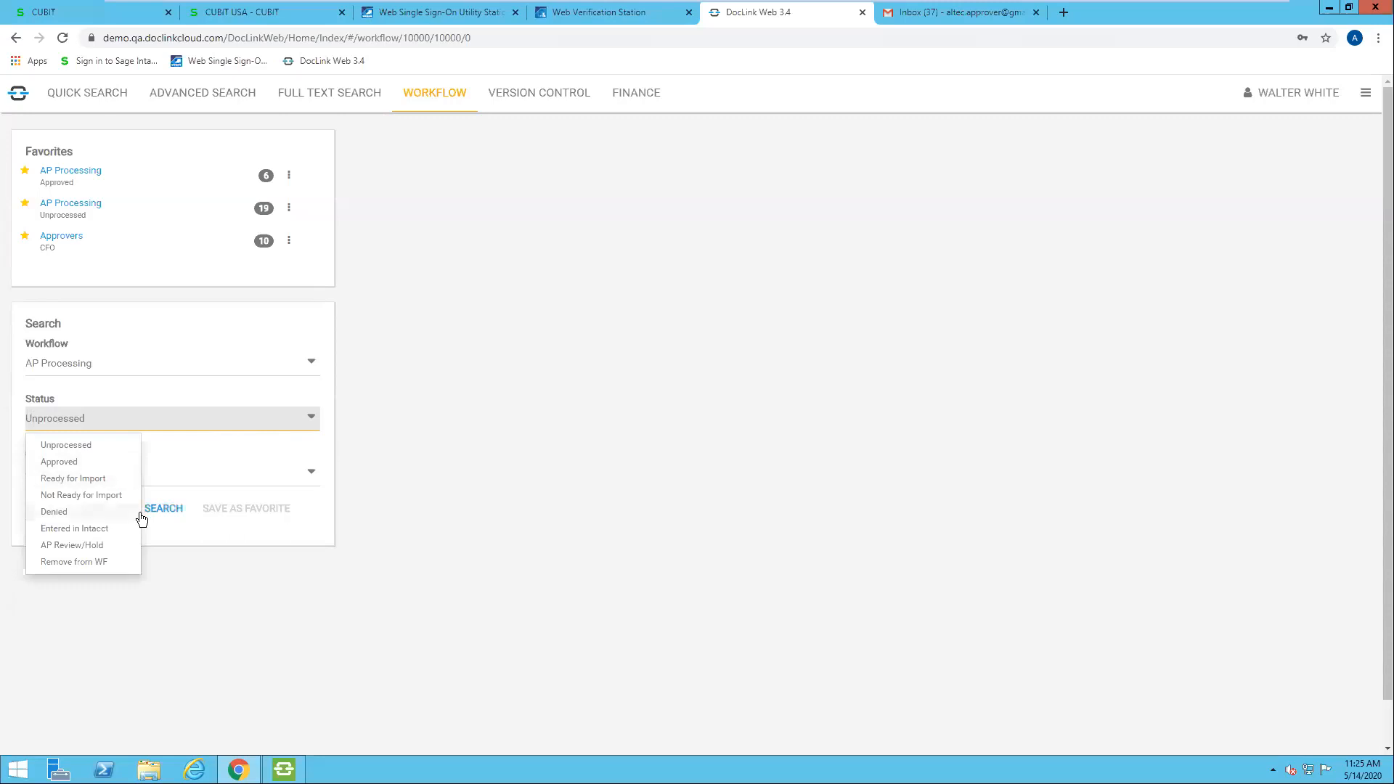
pyautogui.click(111, 446)
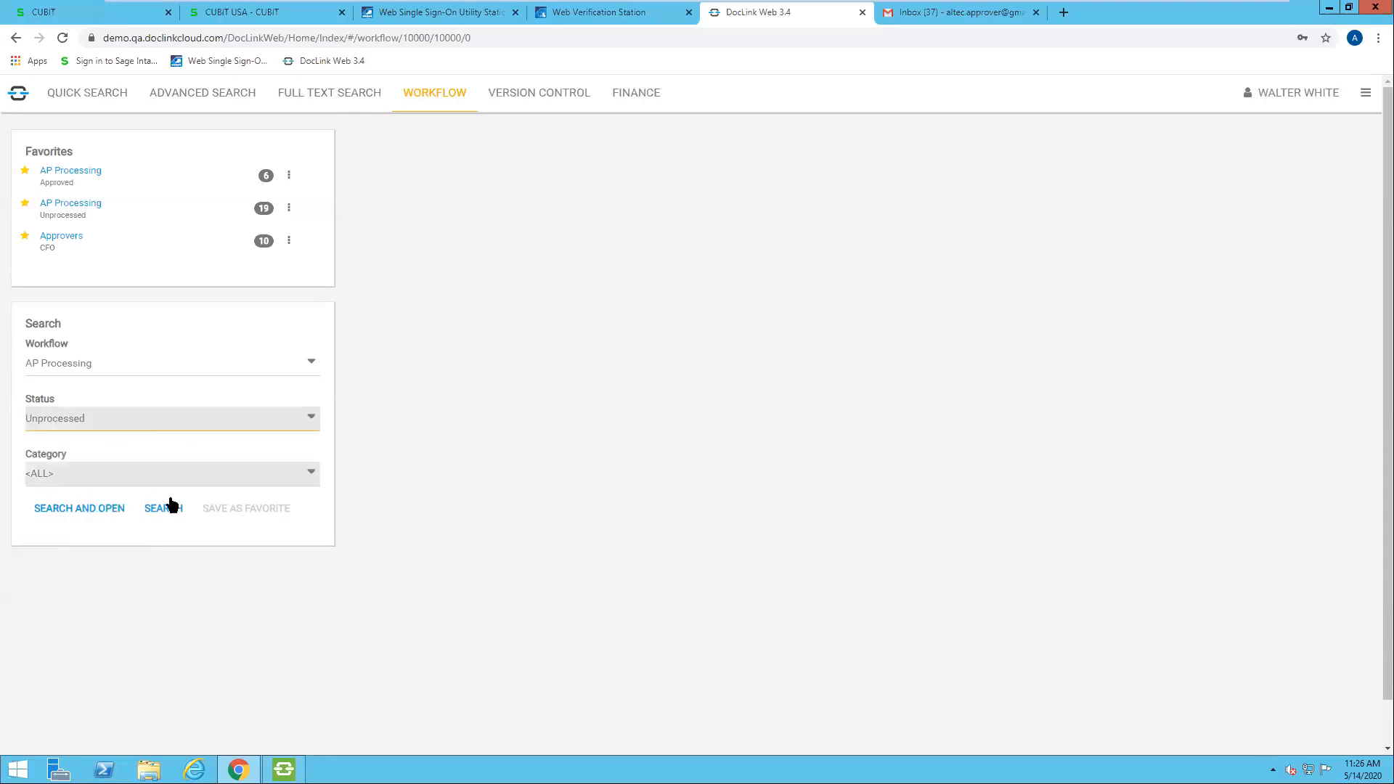
pyautogui.click(181, 517)
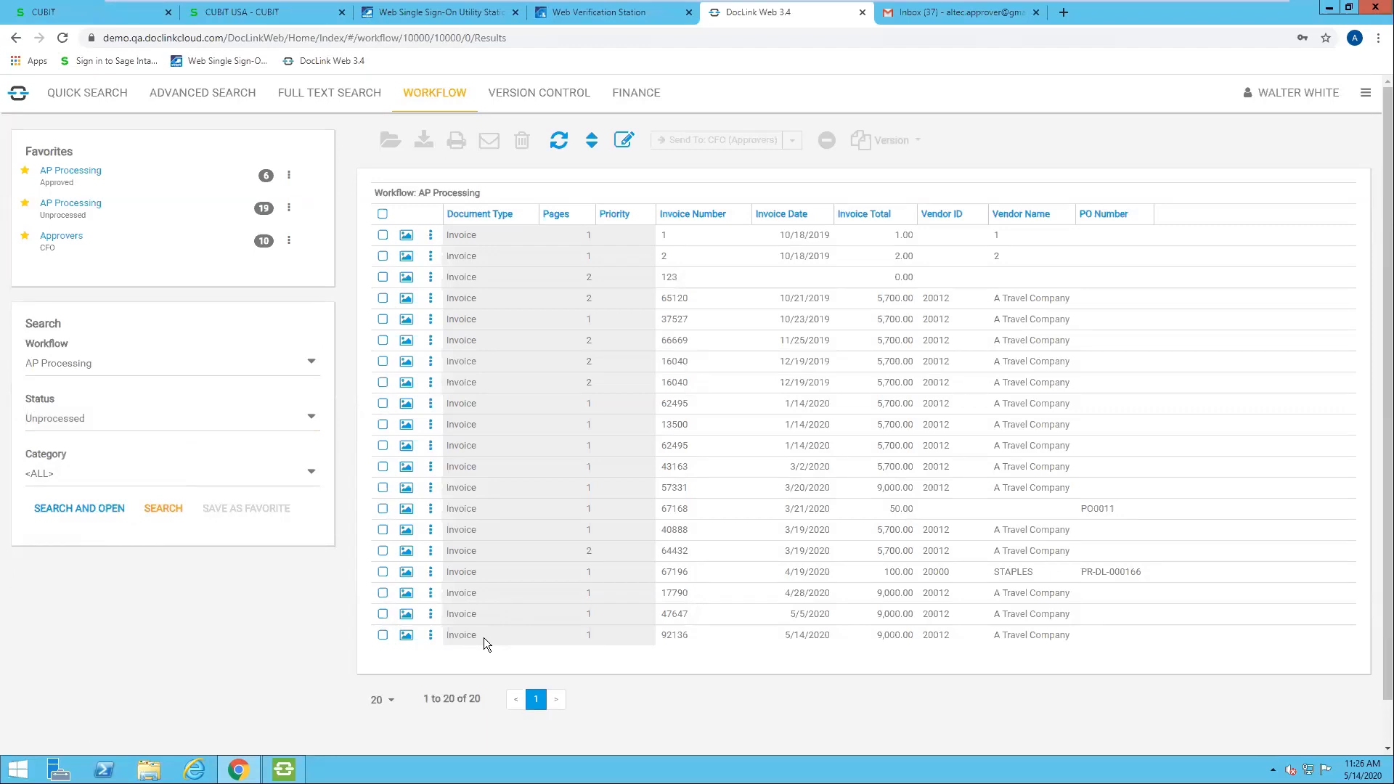
# Step: Open the A Travel Company invoice 92136 and widen the document properties area beside it
pyautogui.doubleClick(483, 638)
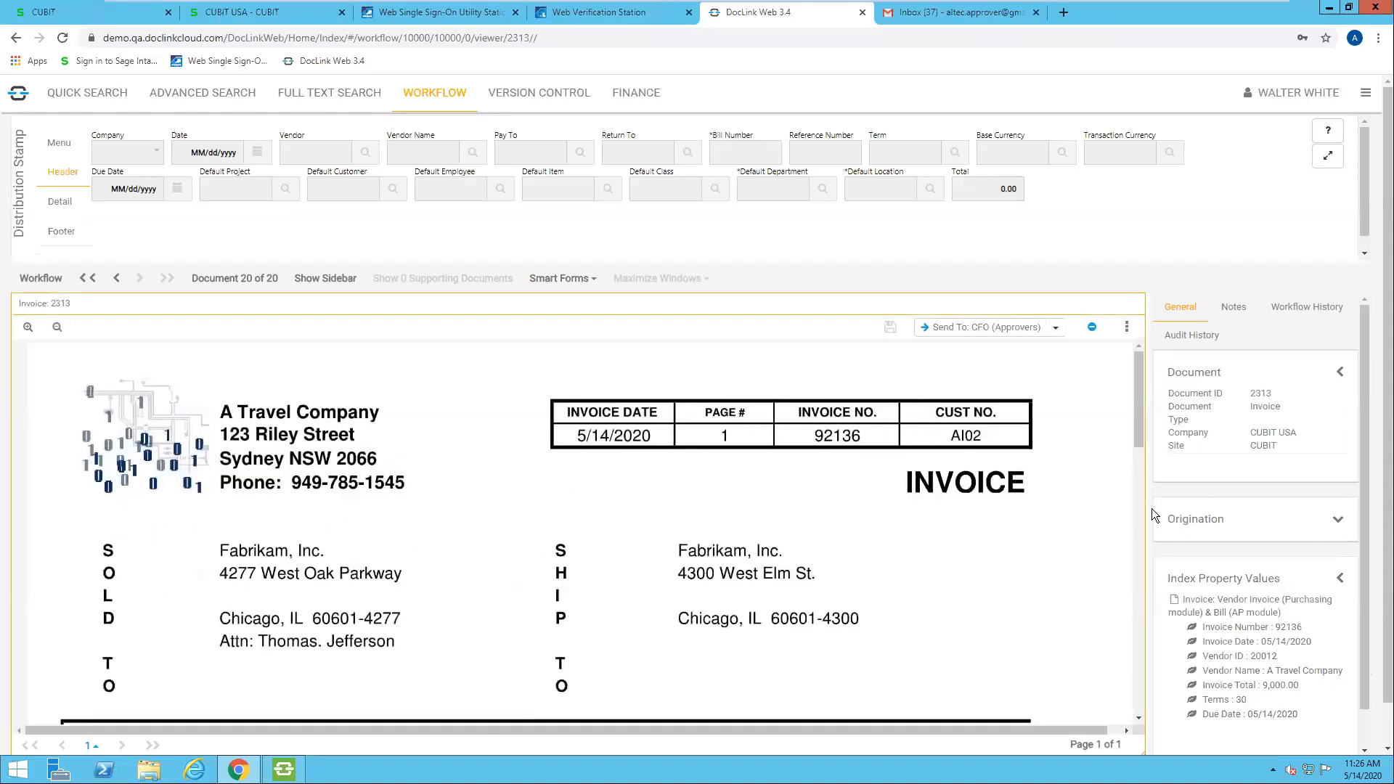
pyautogui.moveTo(1148, 506); pyautogui.dragTo(1039, 510)
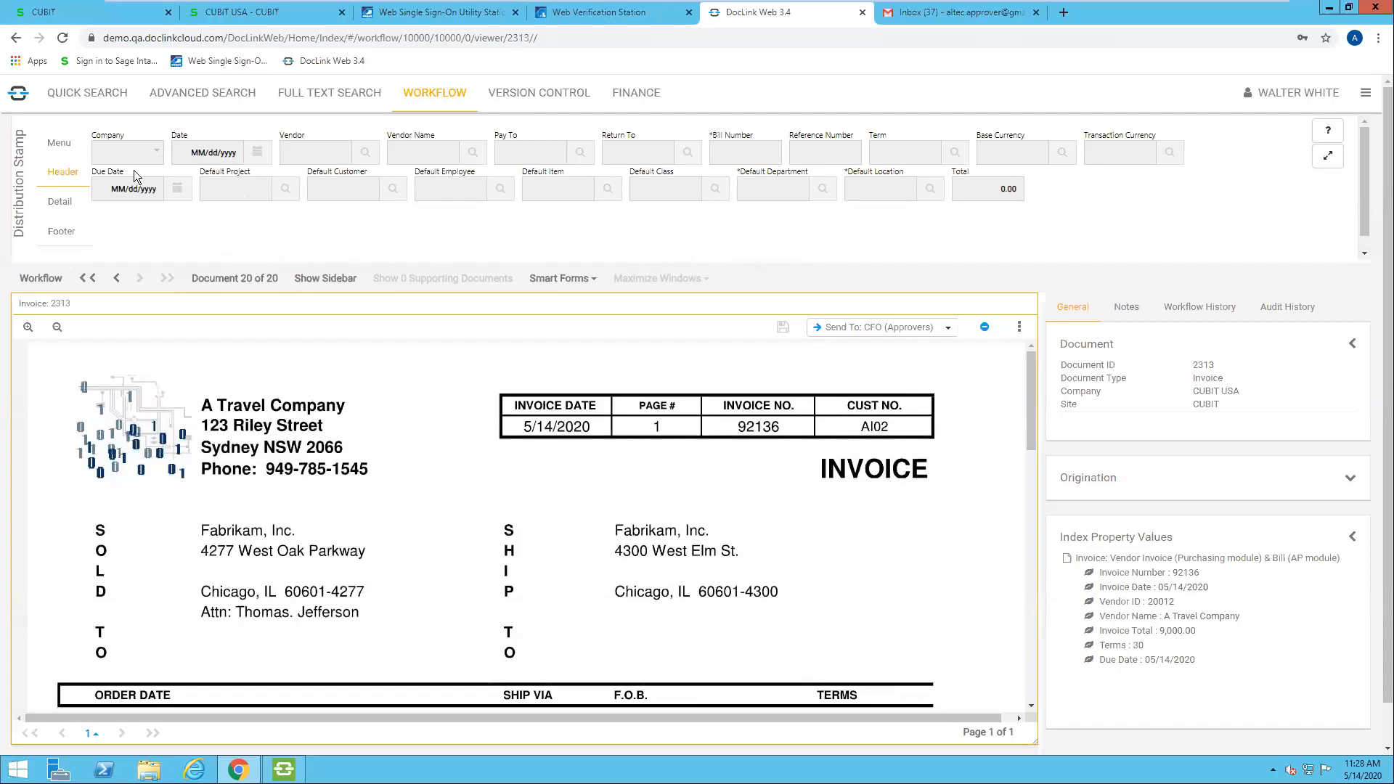
# Step: Create a distribution stamp for the invoice, then review its detail and header sections
pyautogui.click(65, 144)
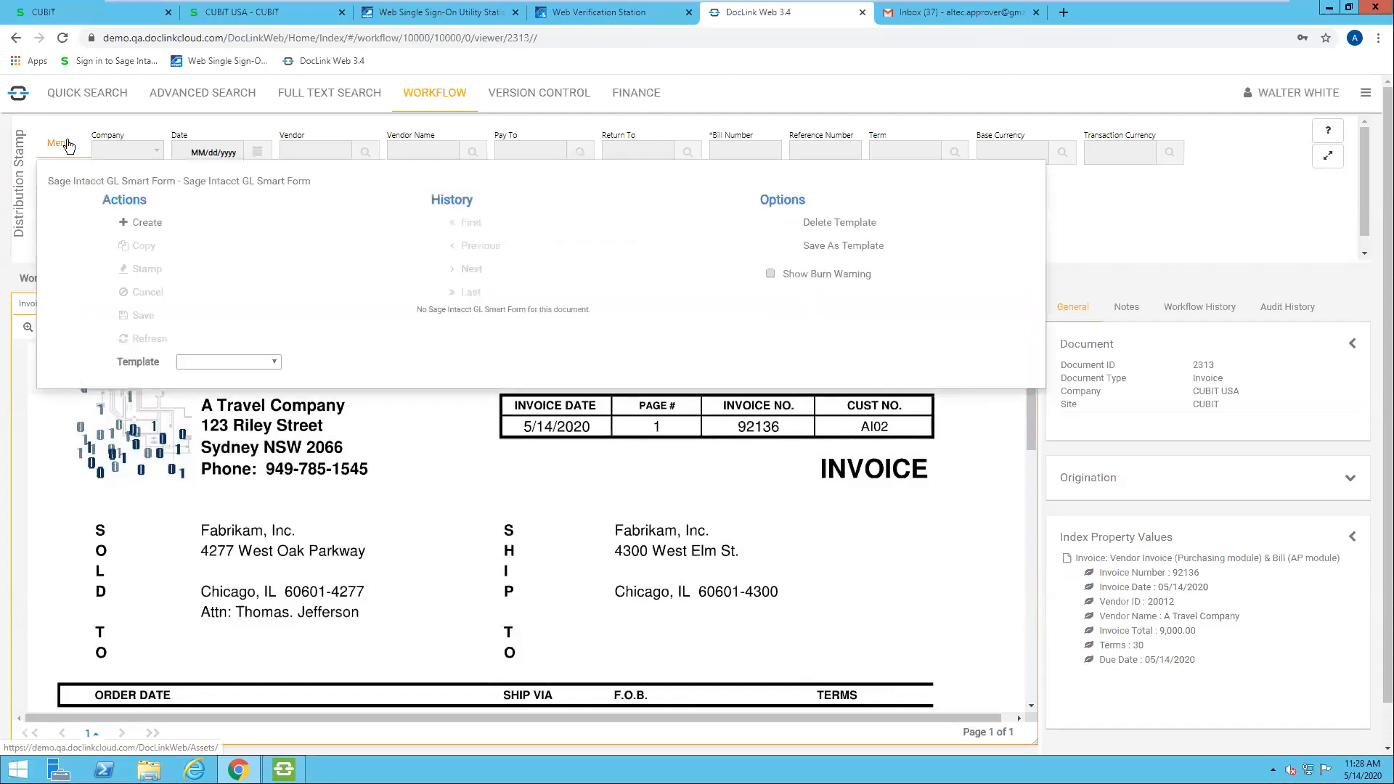
pyautogui.click(148, 223)
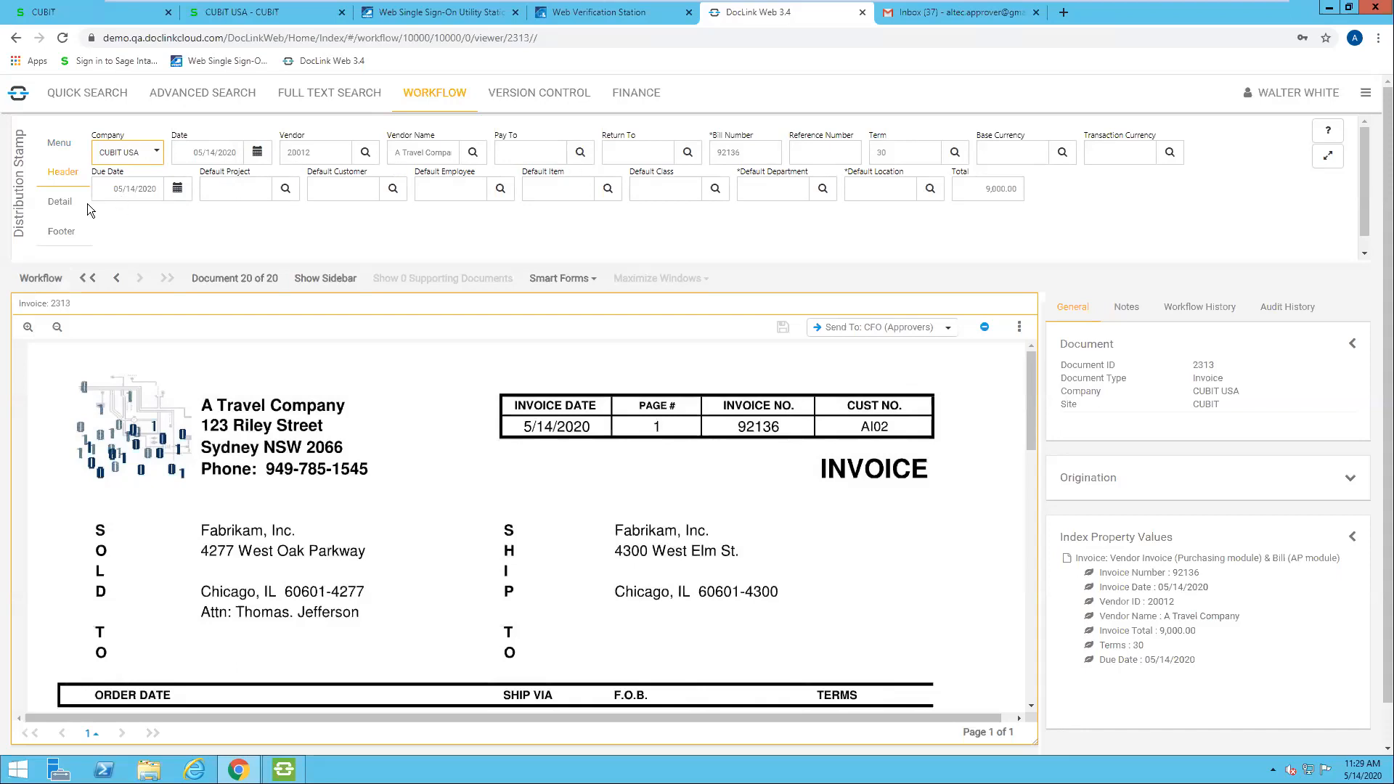
pyautogui.click(59, 201)
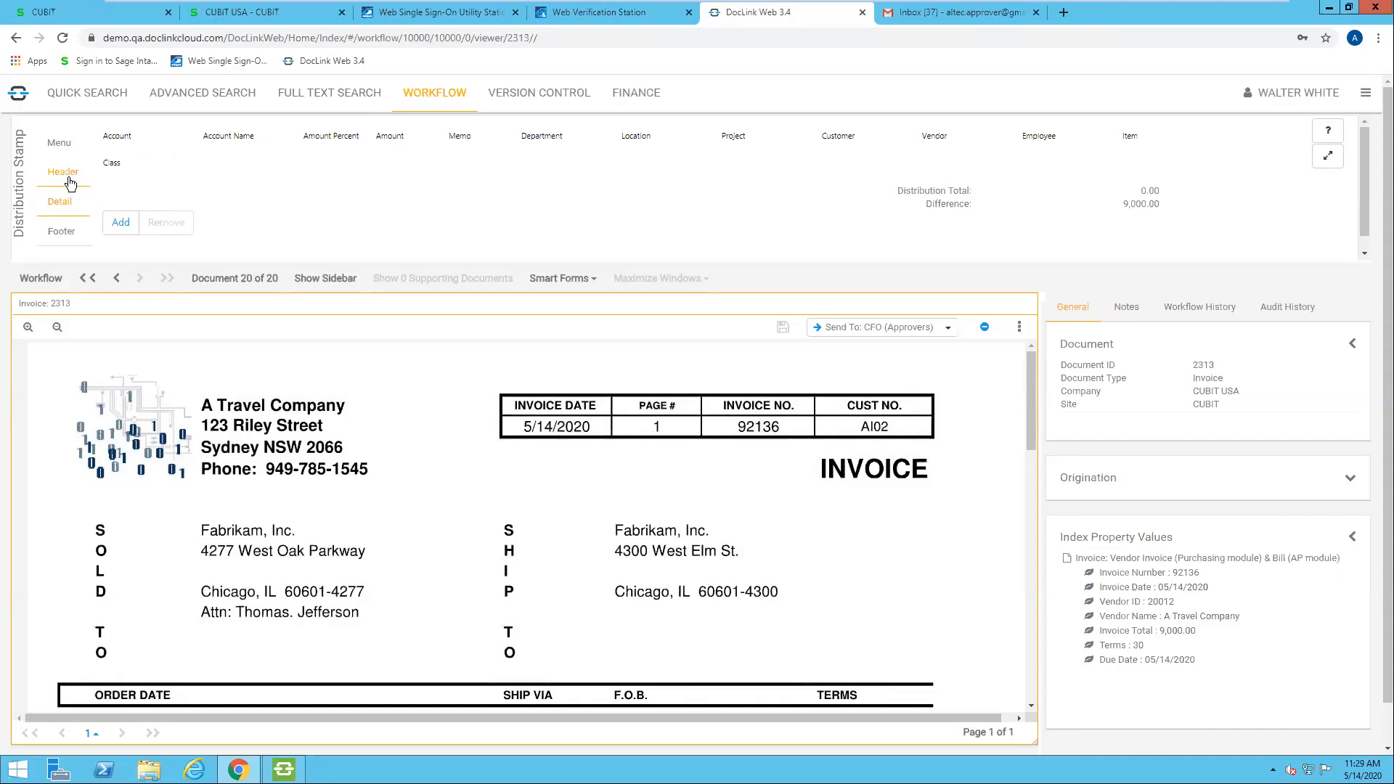
pyautogui.click(63, 172)
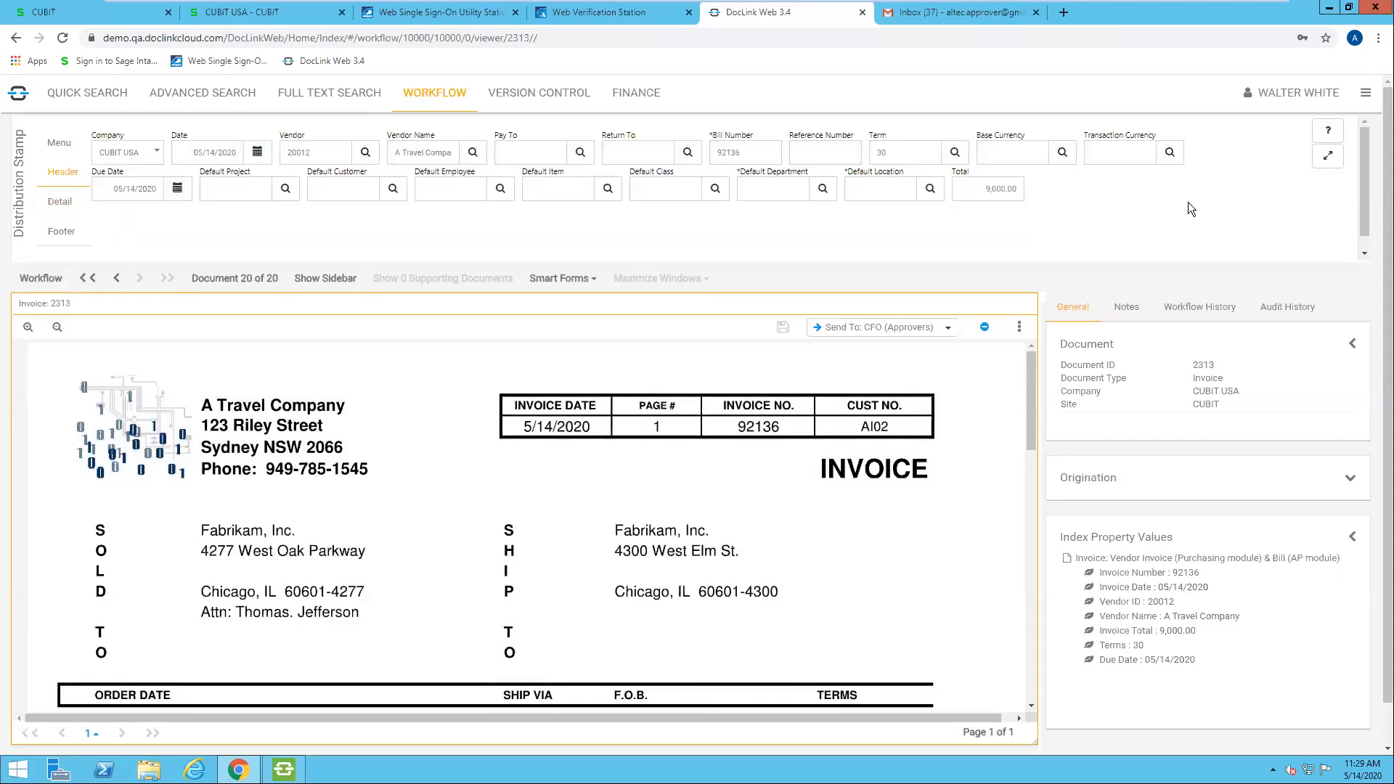
# Step: Enlarge the distribution stamp form and set Pay To to the contact A Travel Company(V20012)
pyautogui.click(1325, 158)
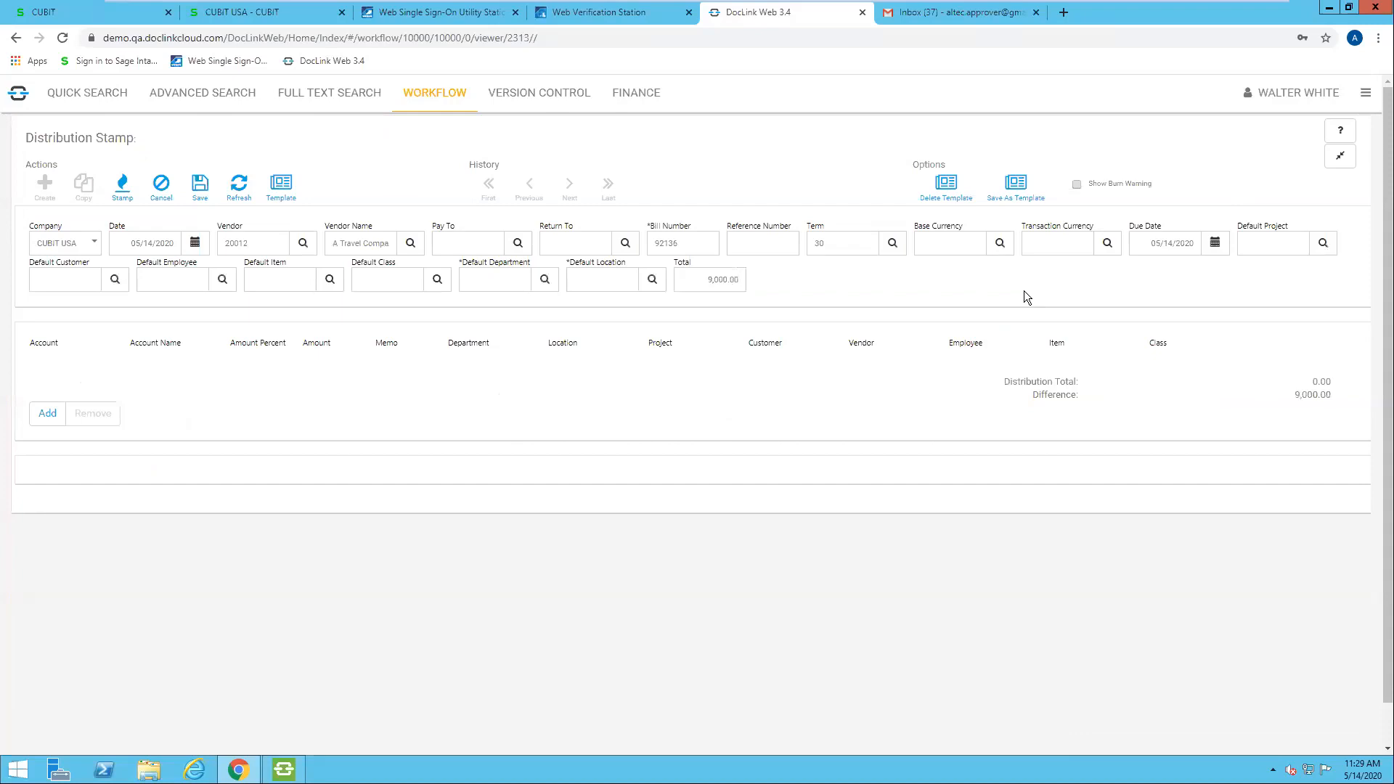
pyautogui.click(517, 247)
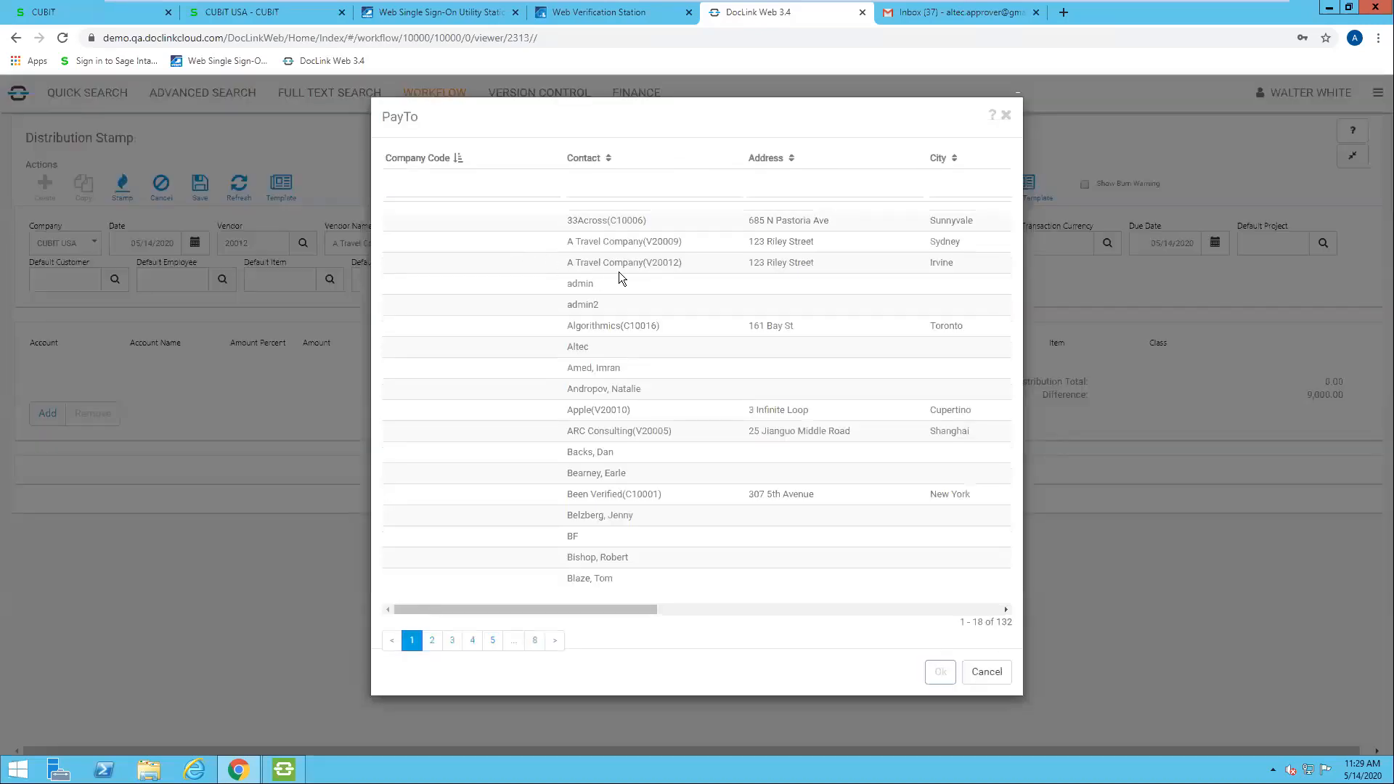
pyautogui.click(627, 266)
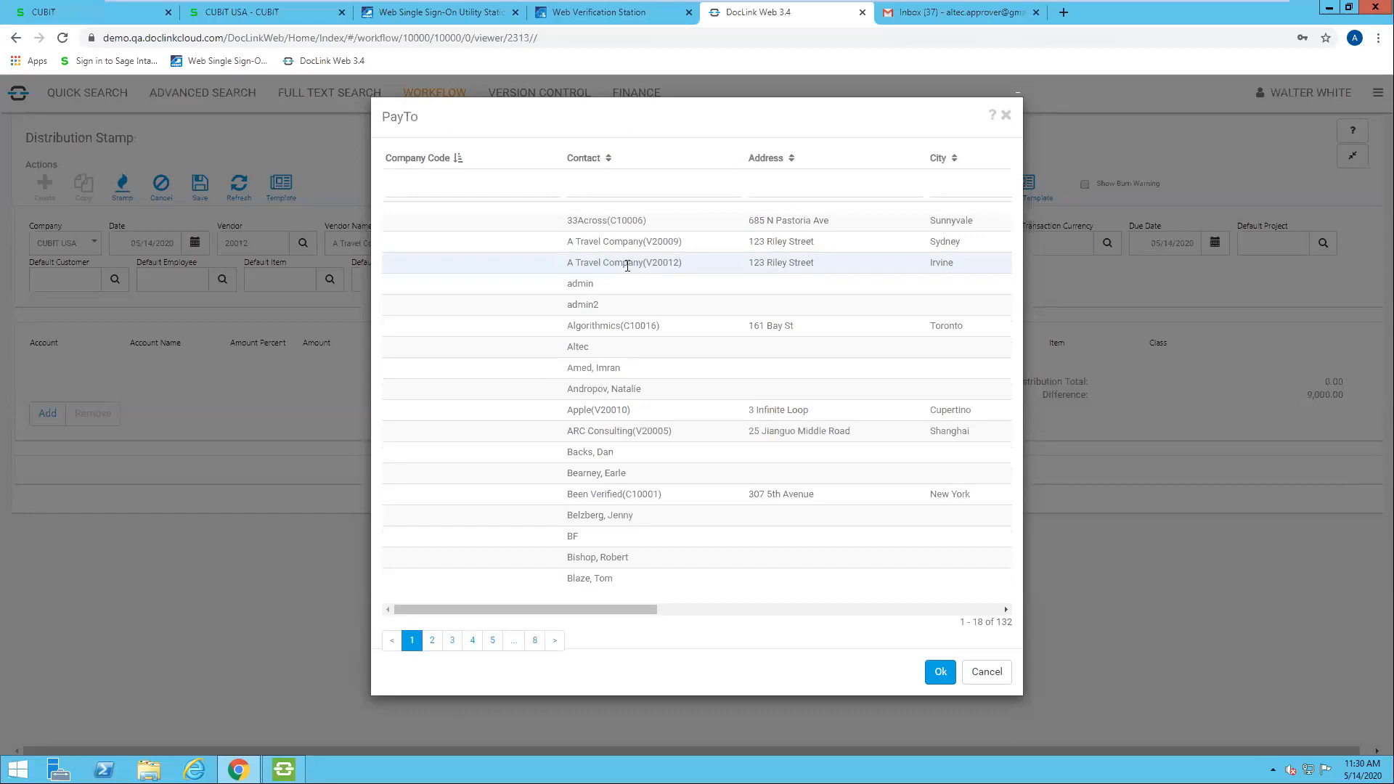
pyautogui.click(937, 672)
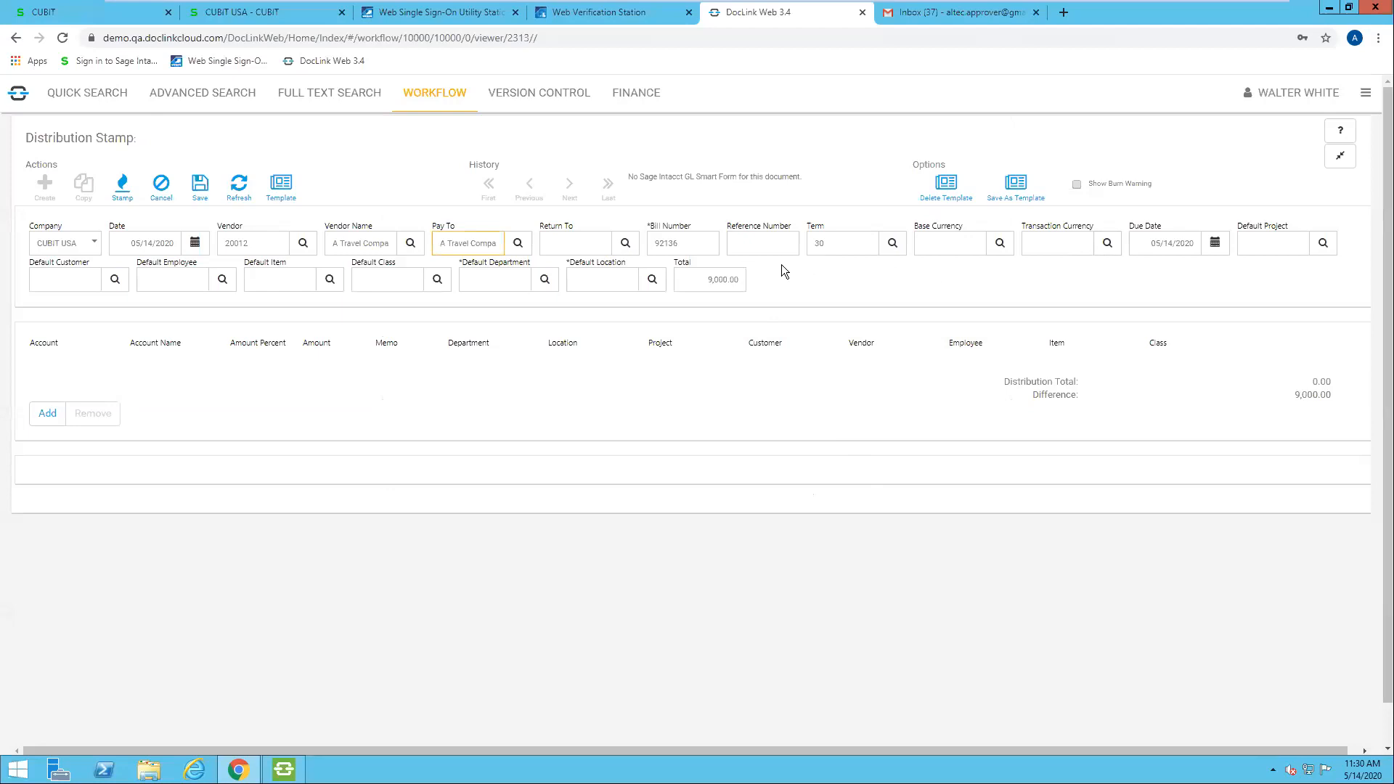
# Step: Set the stamp's default department to D100 and its default location to 100, CUBIT USA
pyautogui.click(546, 280)
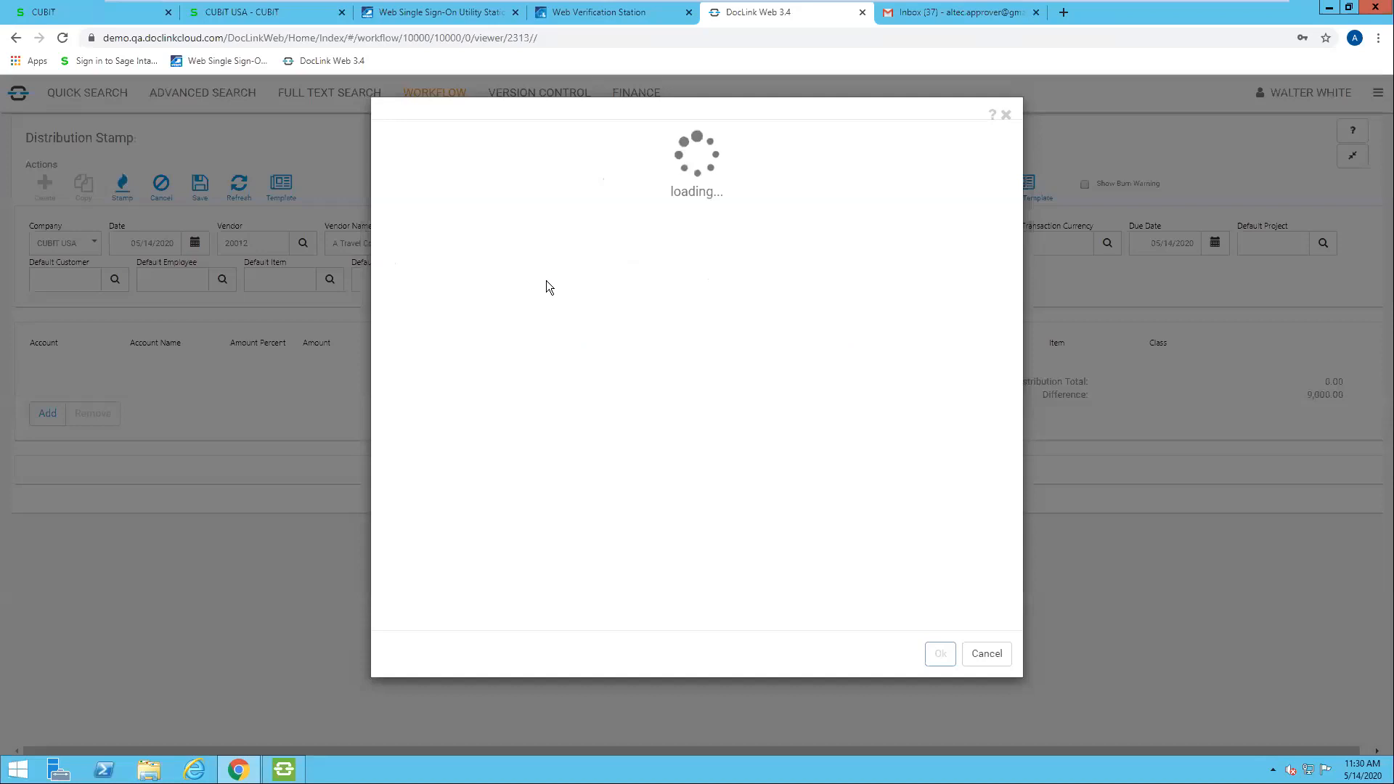
pyautogui.doubleClick(611, 228)
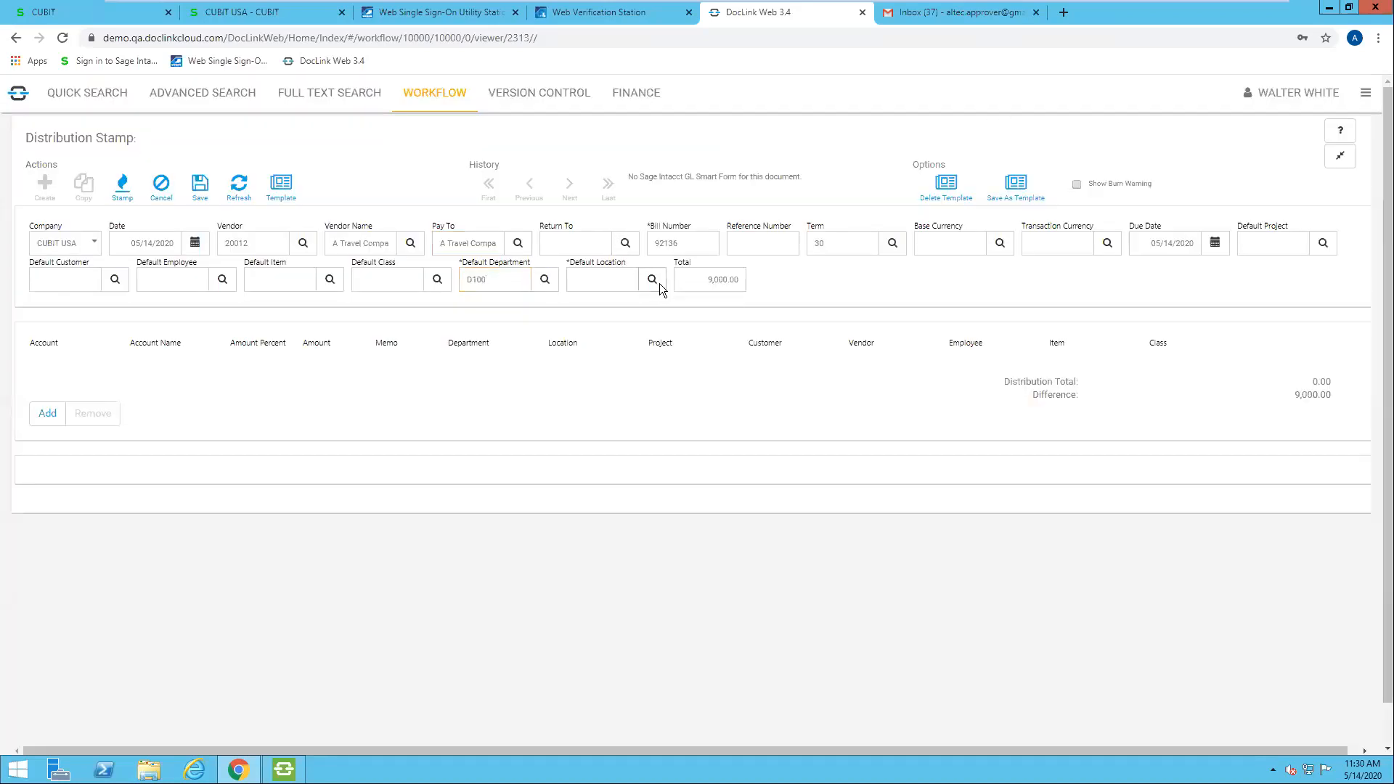
pyautogui.click(659, 283)
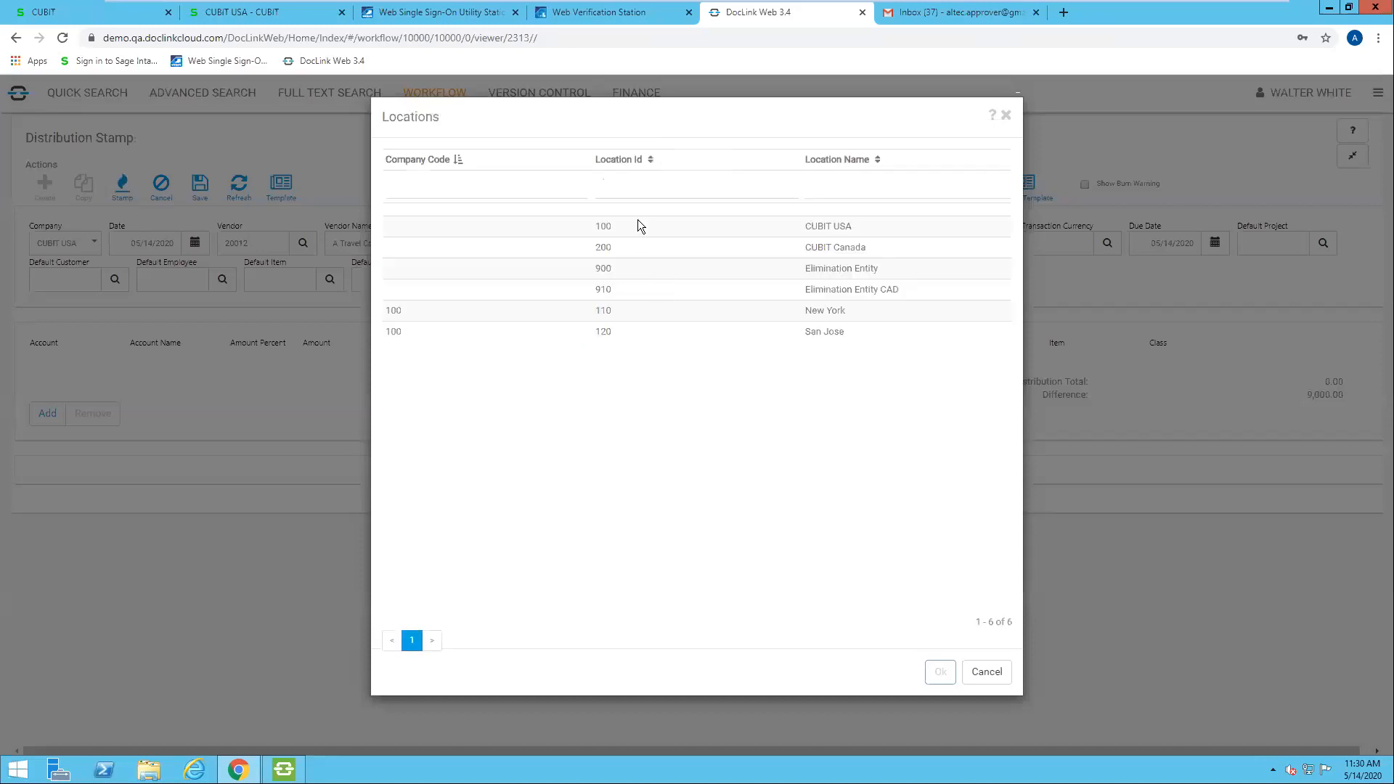
pyautogui.doubleClick(633, 225)
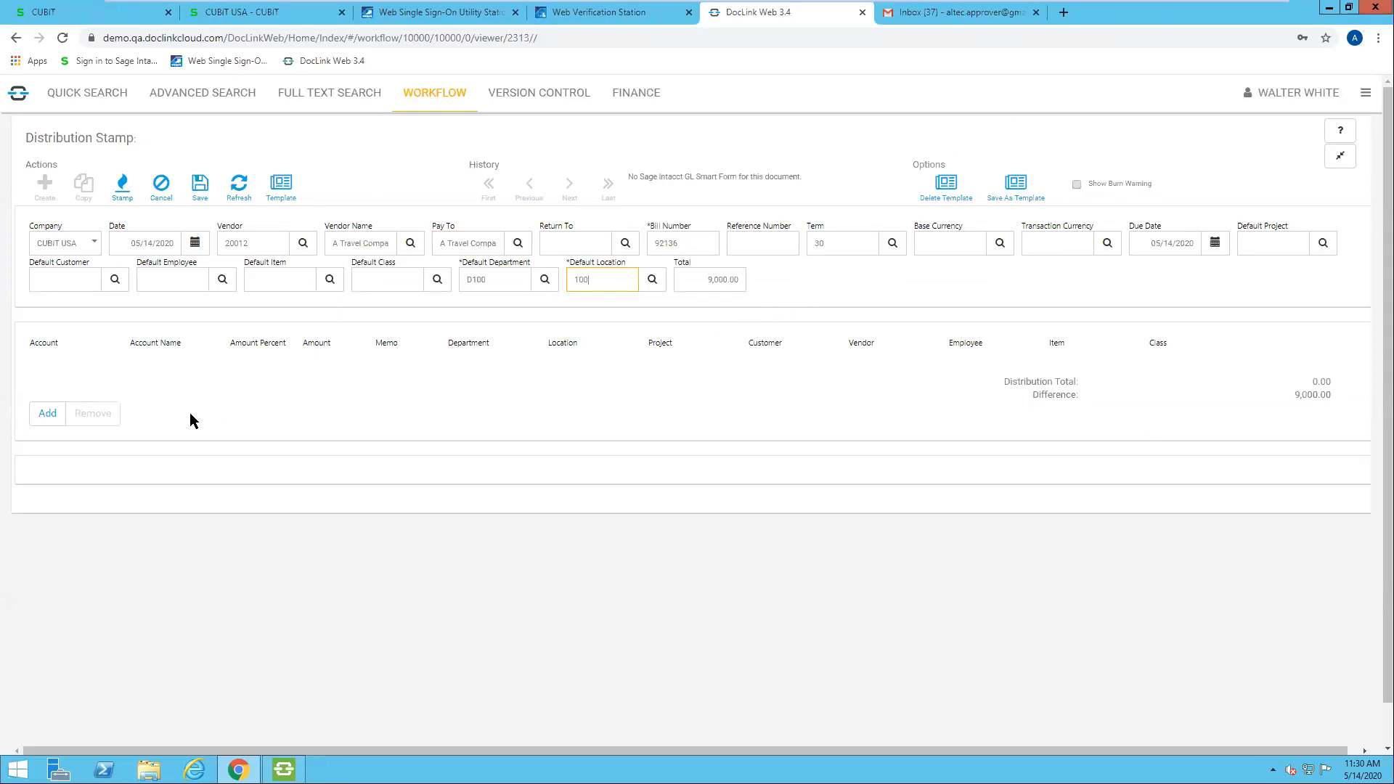
# Step: Add a distribution line for account 1510, Computer Equipment, carrying 100 percent of the invoice total
pyautogui.click(43, 414)
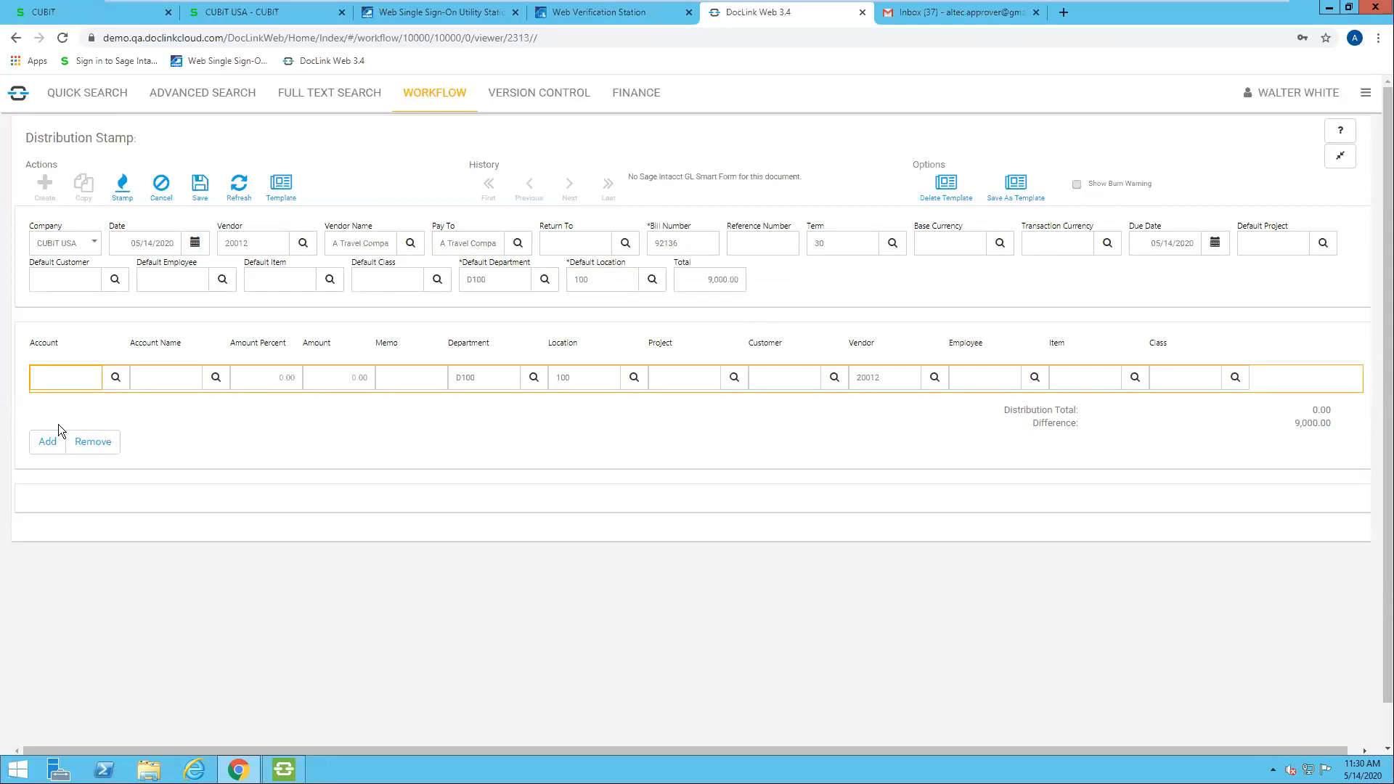
pyautogui.click(116, 378)
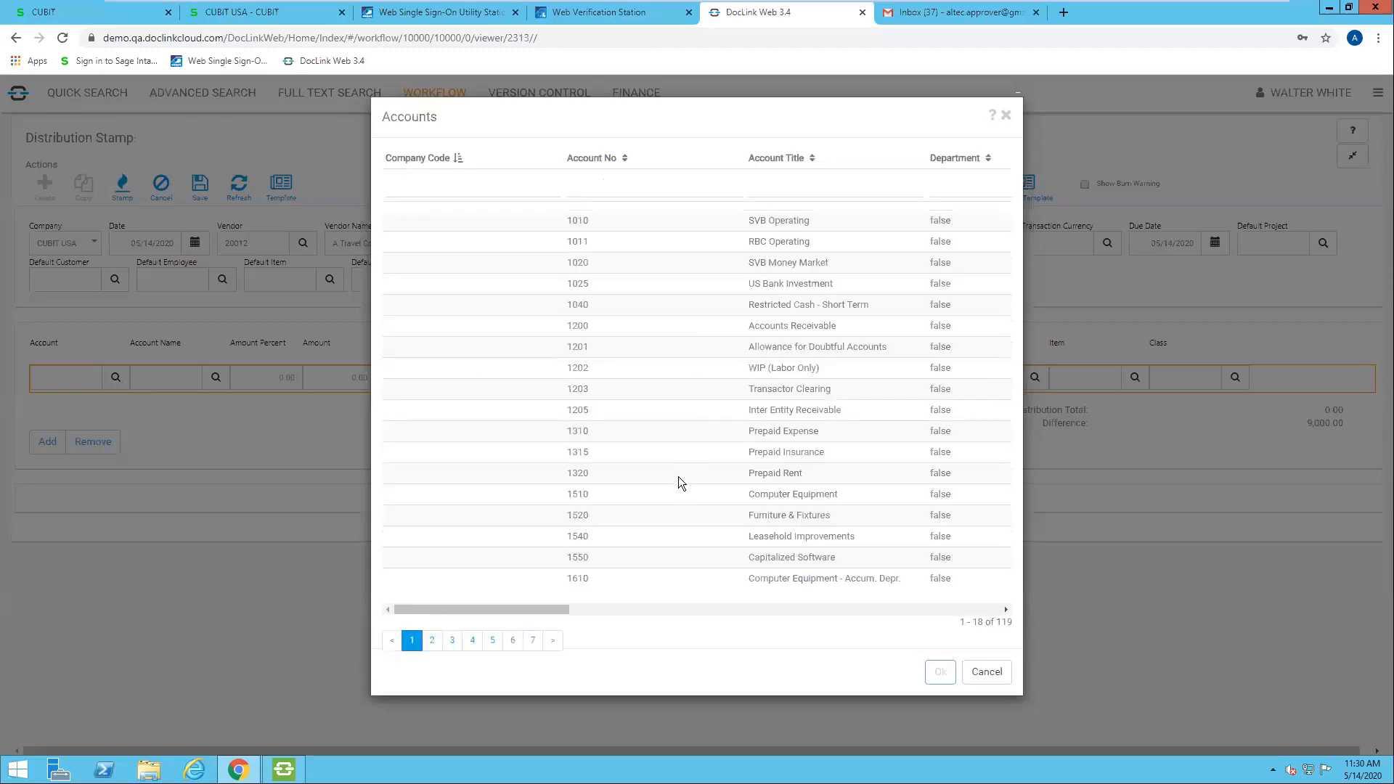
pyautogui.doubleClick(659, 491)
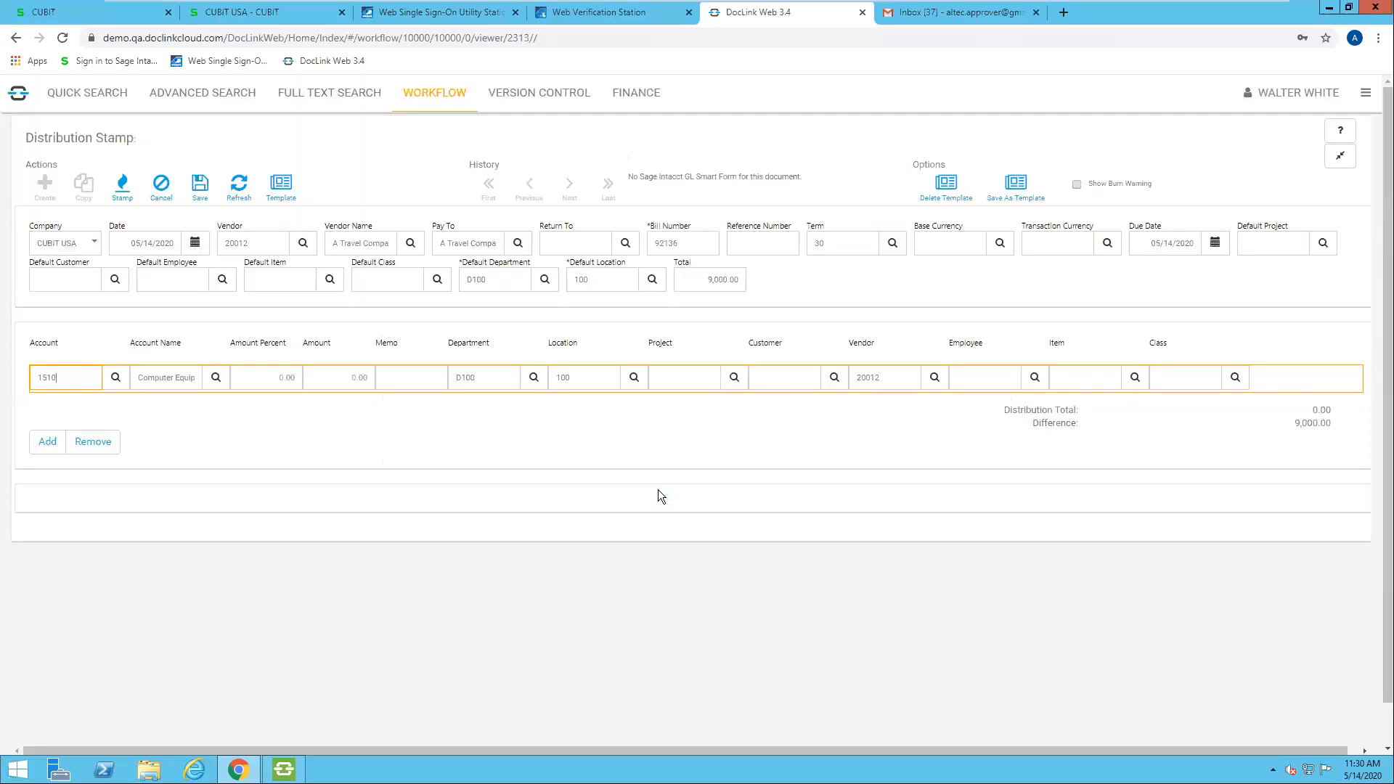
pyautogui.click(281, 377)
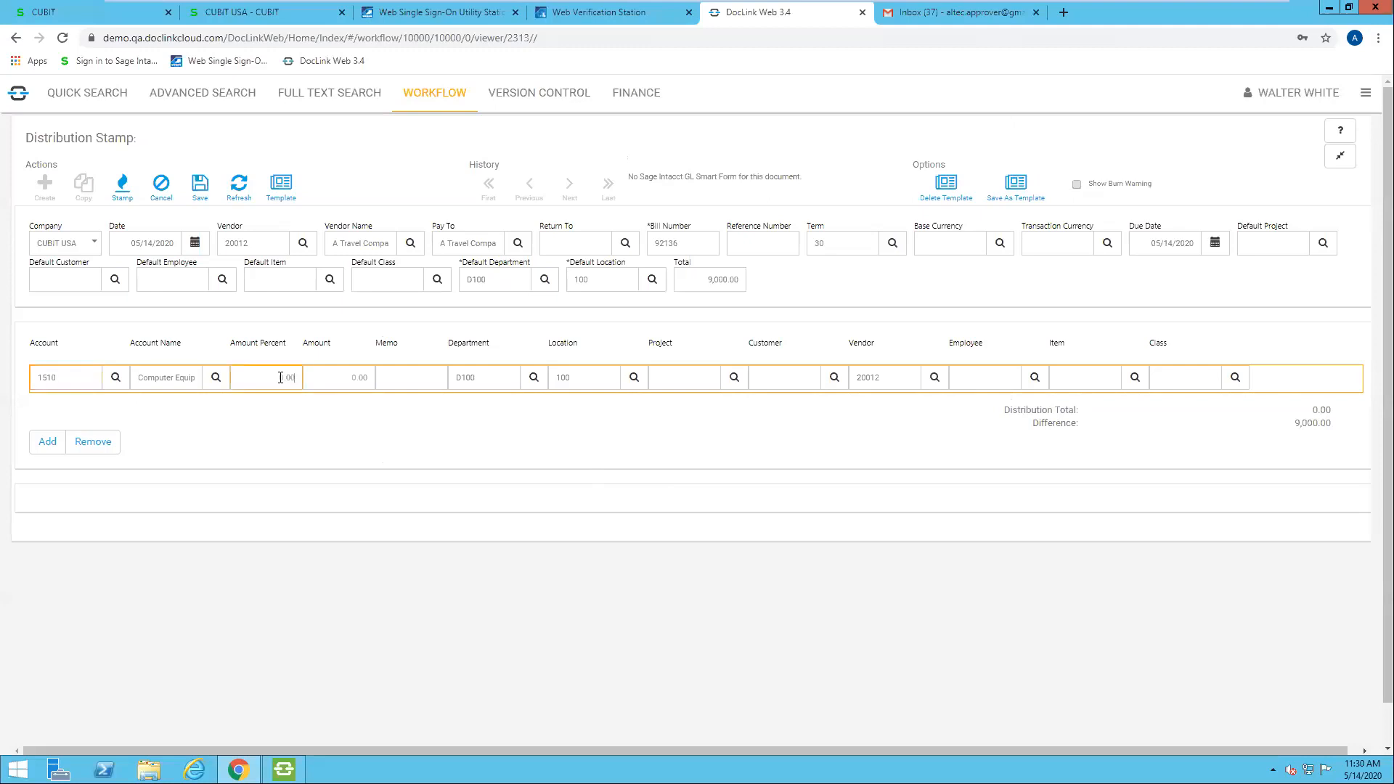
pyautogui.press('Tab')
# Step: Add a second distribution line coded to account 1520, Furniture & Fixtures
pyautogui.click(47, 444)
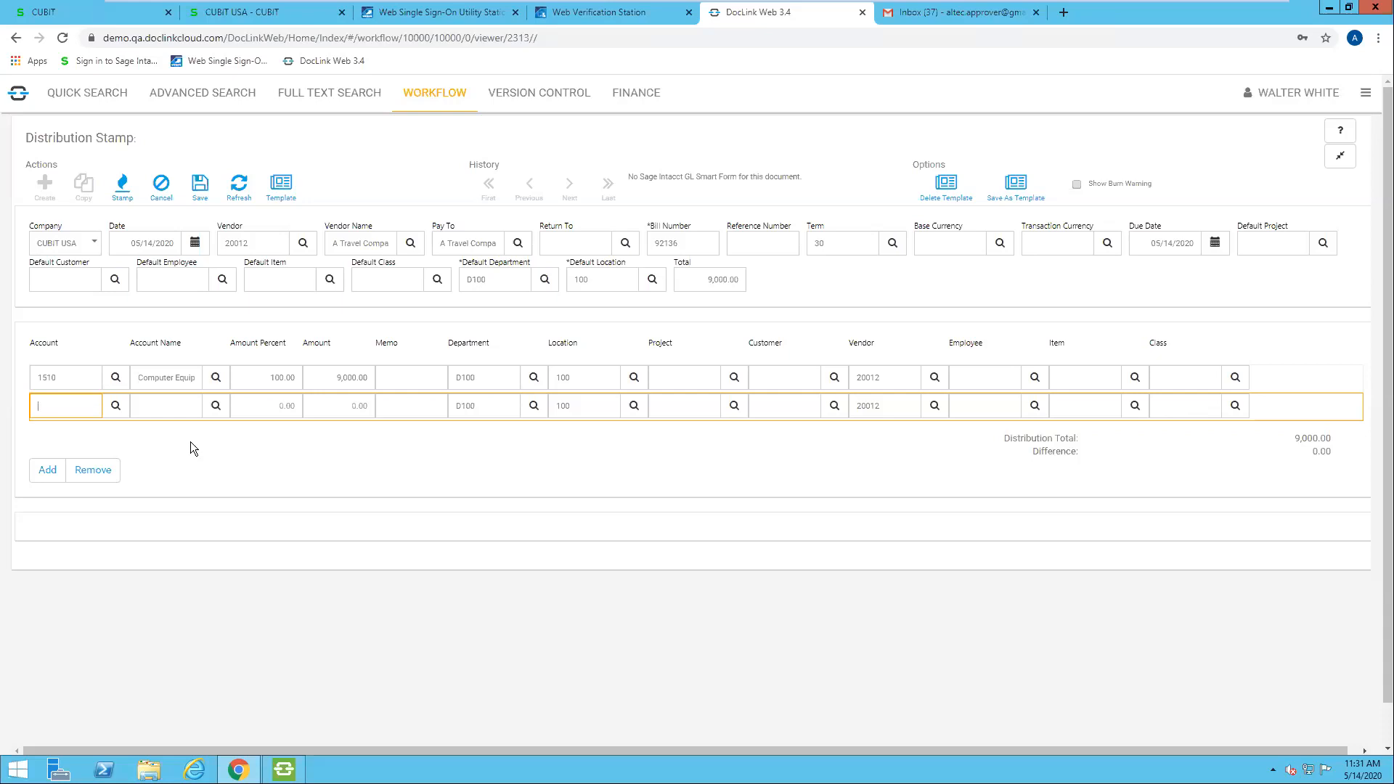
pyautogui.click(116, 406)
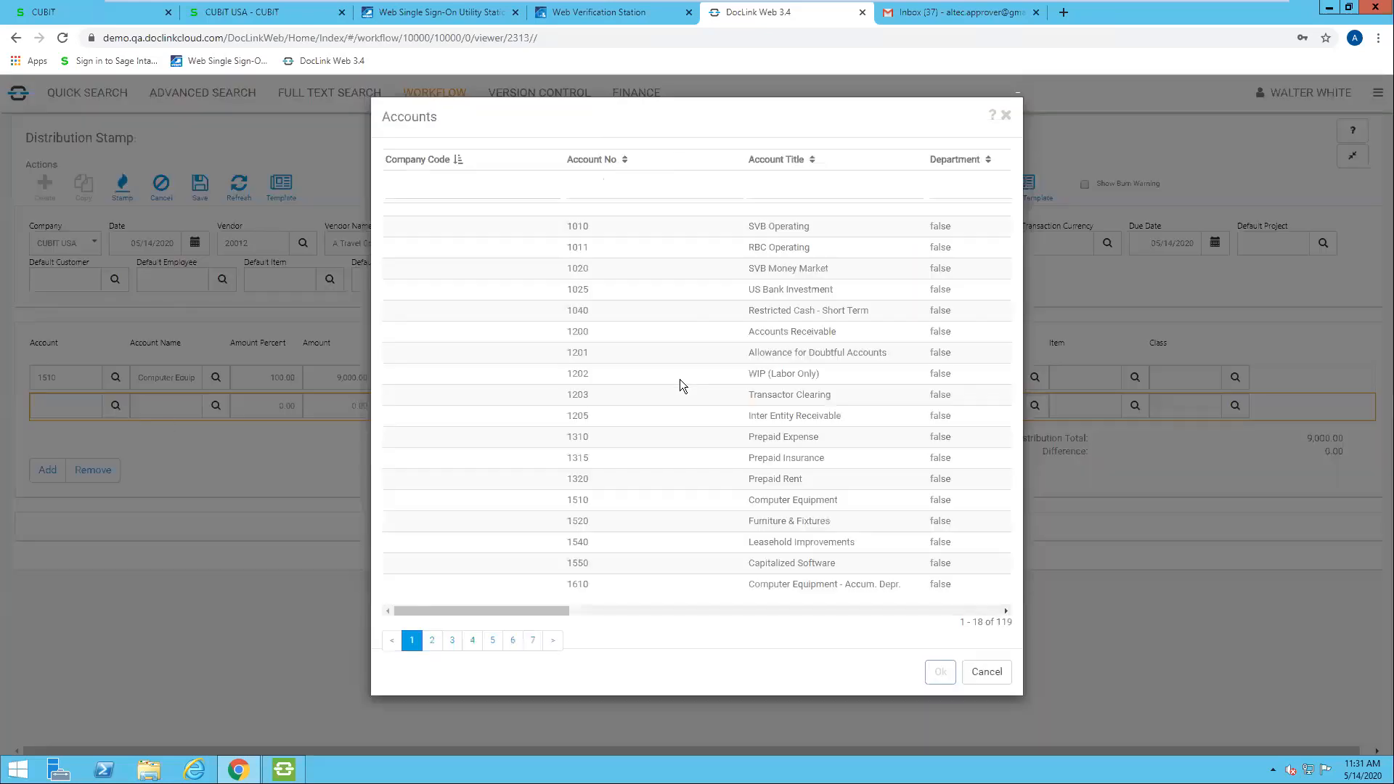
pyautogui.doubleClick(594, 514)
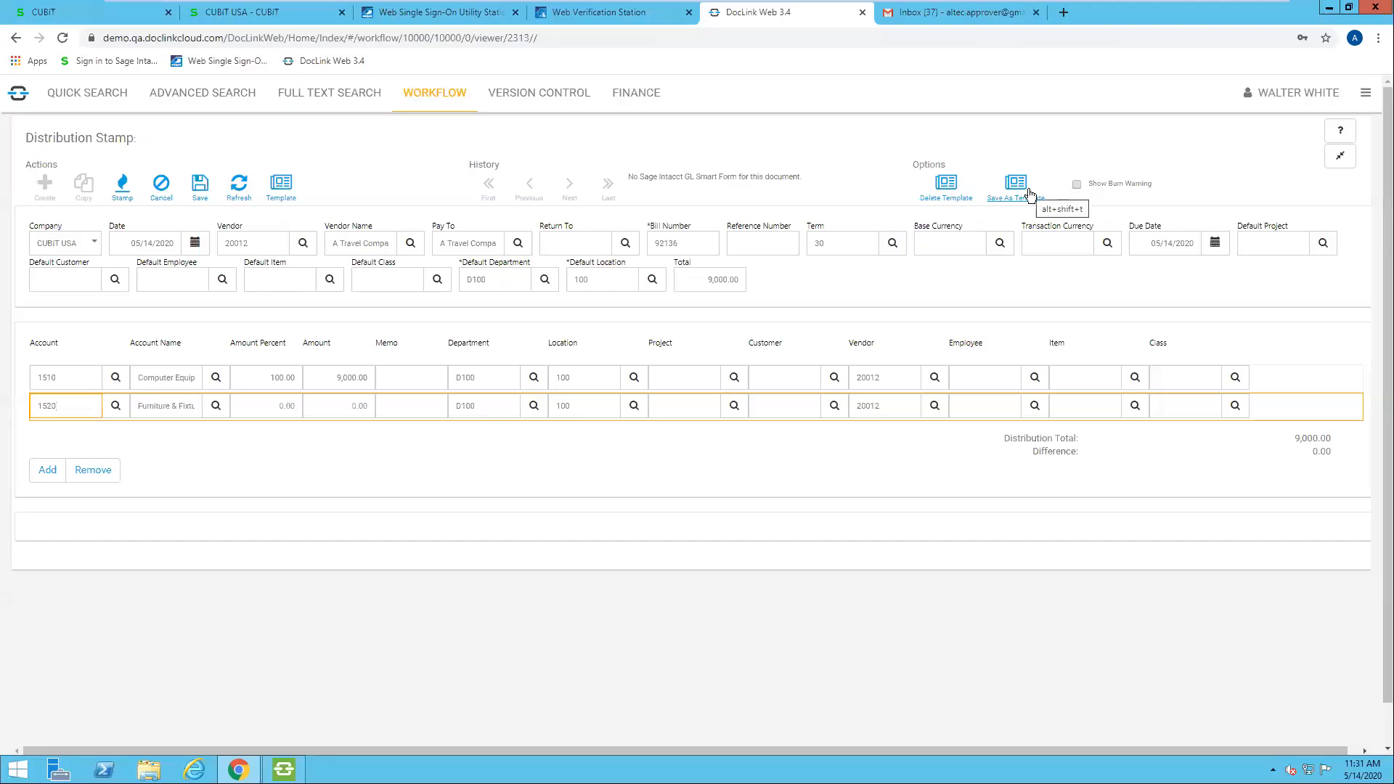
# Step: Save the current stamp coding as a template named Monthly IT Equipment
pyautogui.click(1028, 193)
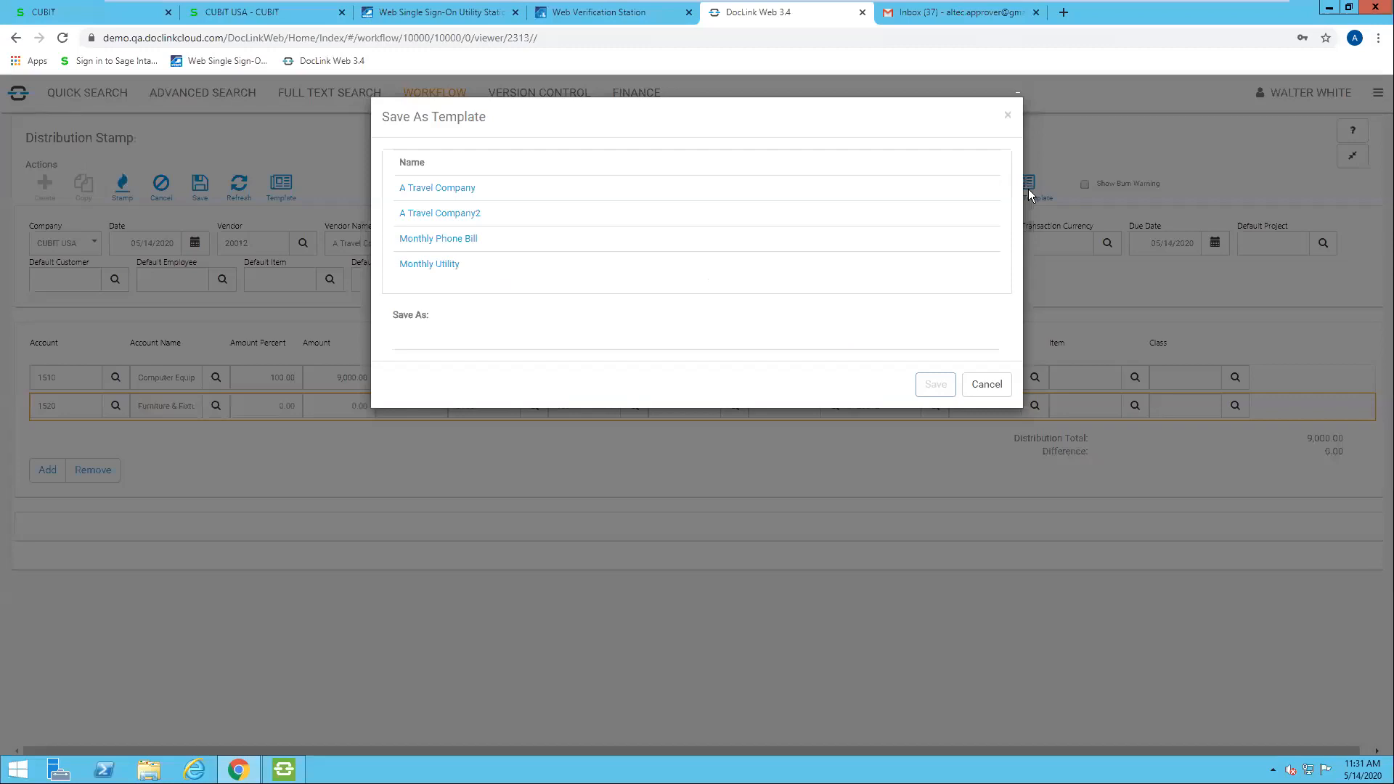
pyautogui.click(543, 335)
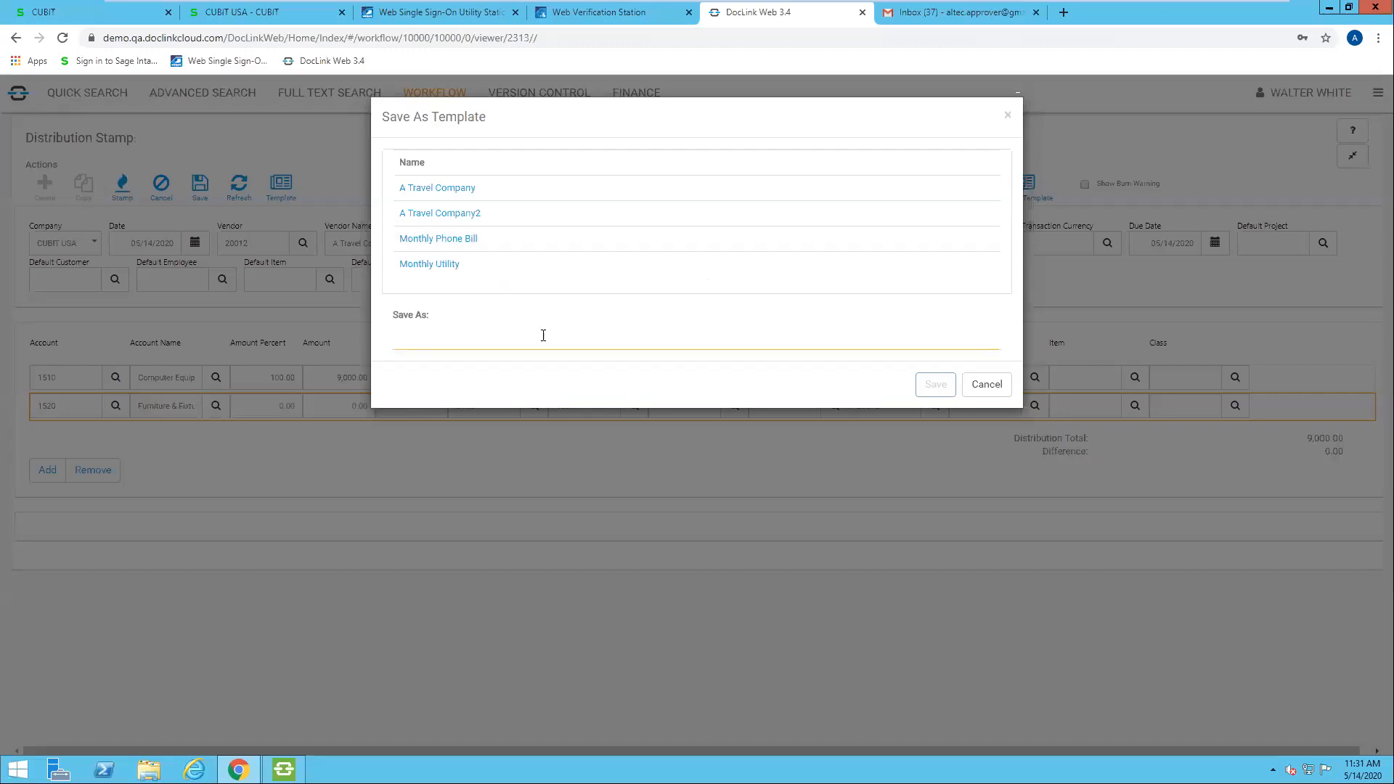
pyautogui.write('Month')
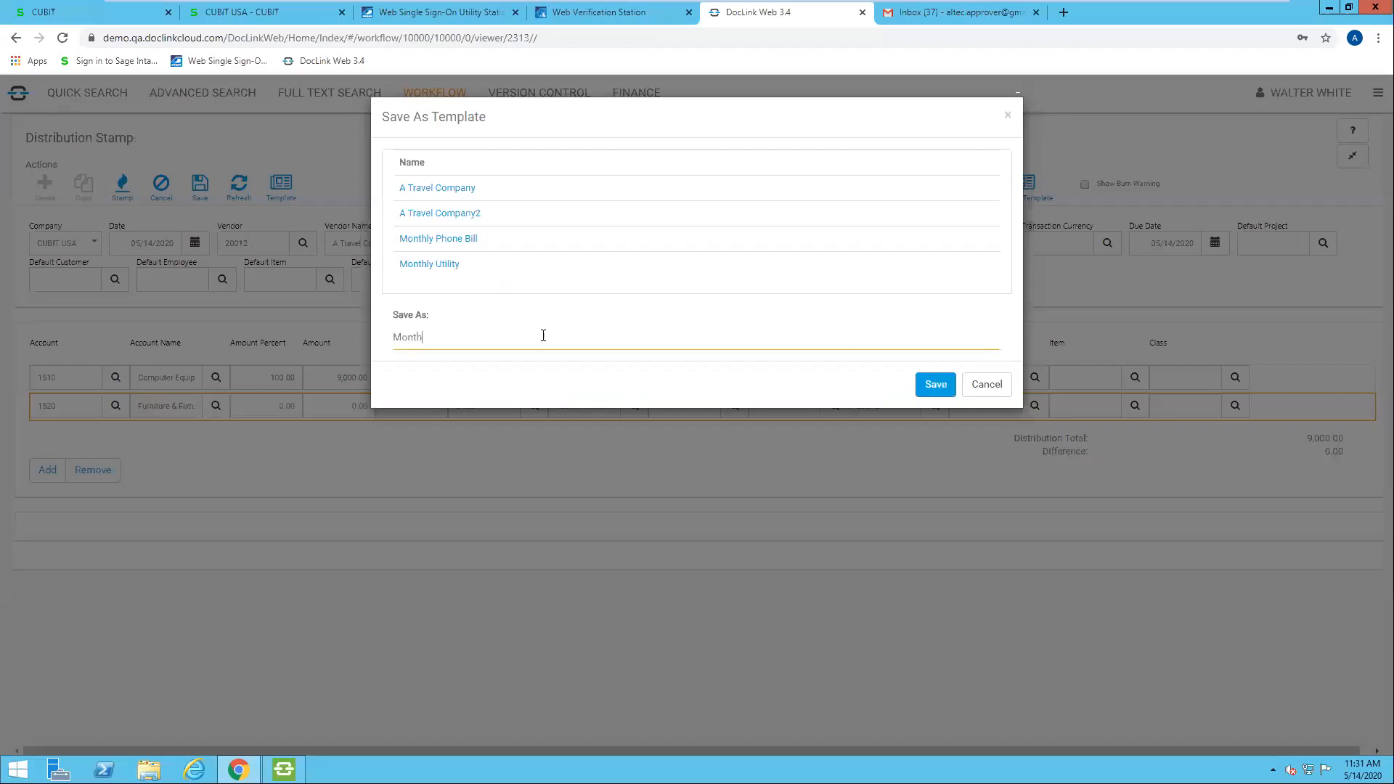
pyautogui.write('ly IT Exuipments')
pyautogui.rightClick(472, 342)
pyautogui.click(545, 354)
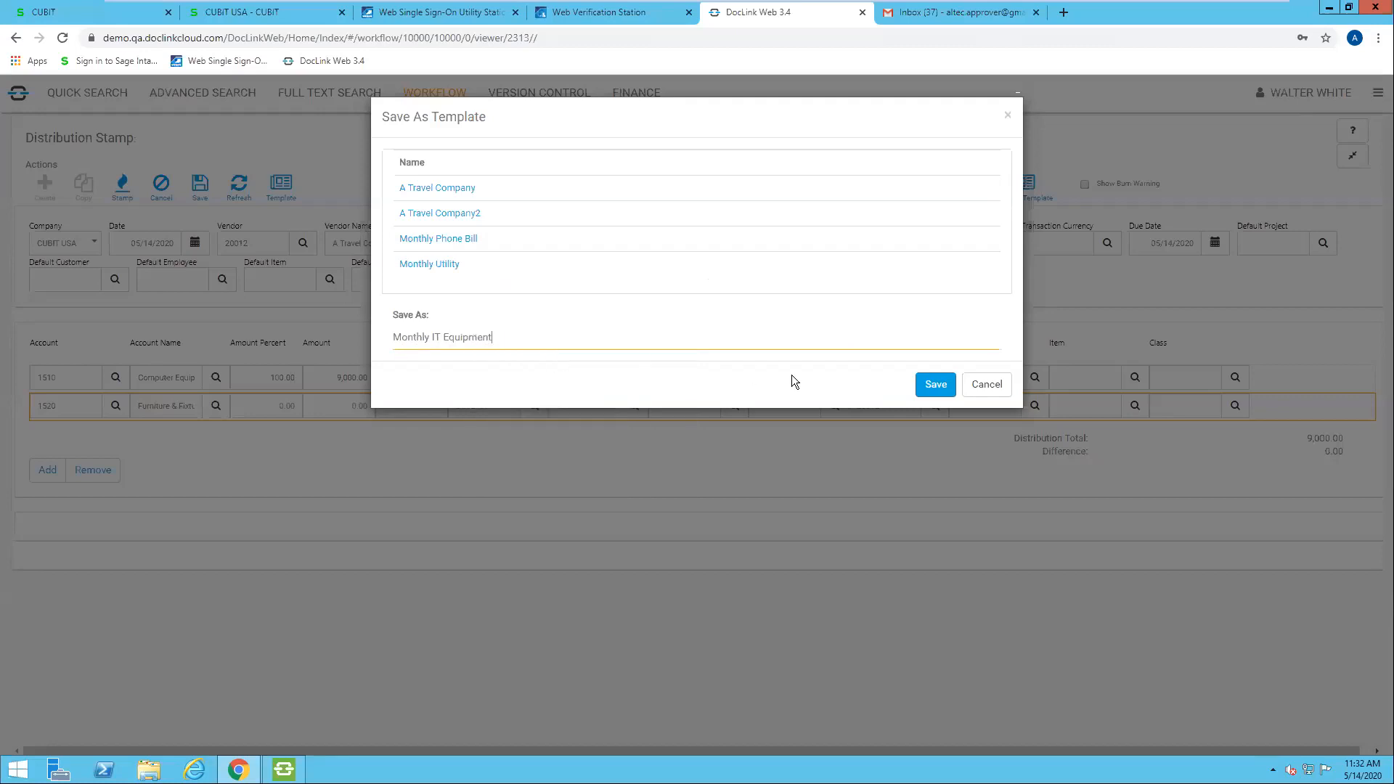
pyautogui.click(925, 393)
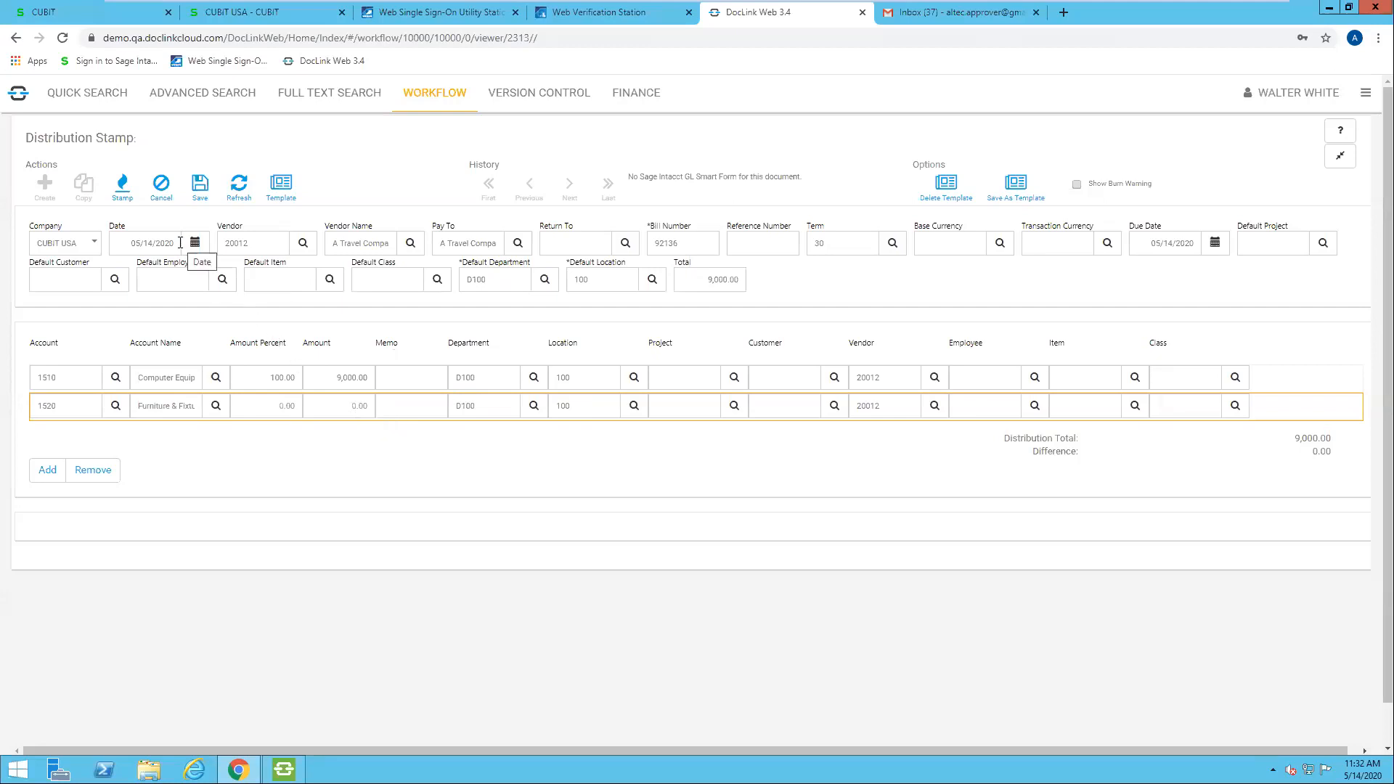
# Step: Cancel the current stamp and fill a new one from the Monthly IT Equipment template
pyautogui.click(161, 206)
pyautogui.click(286, 200)
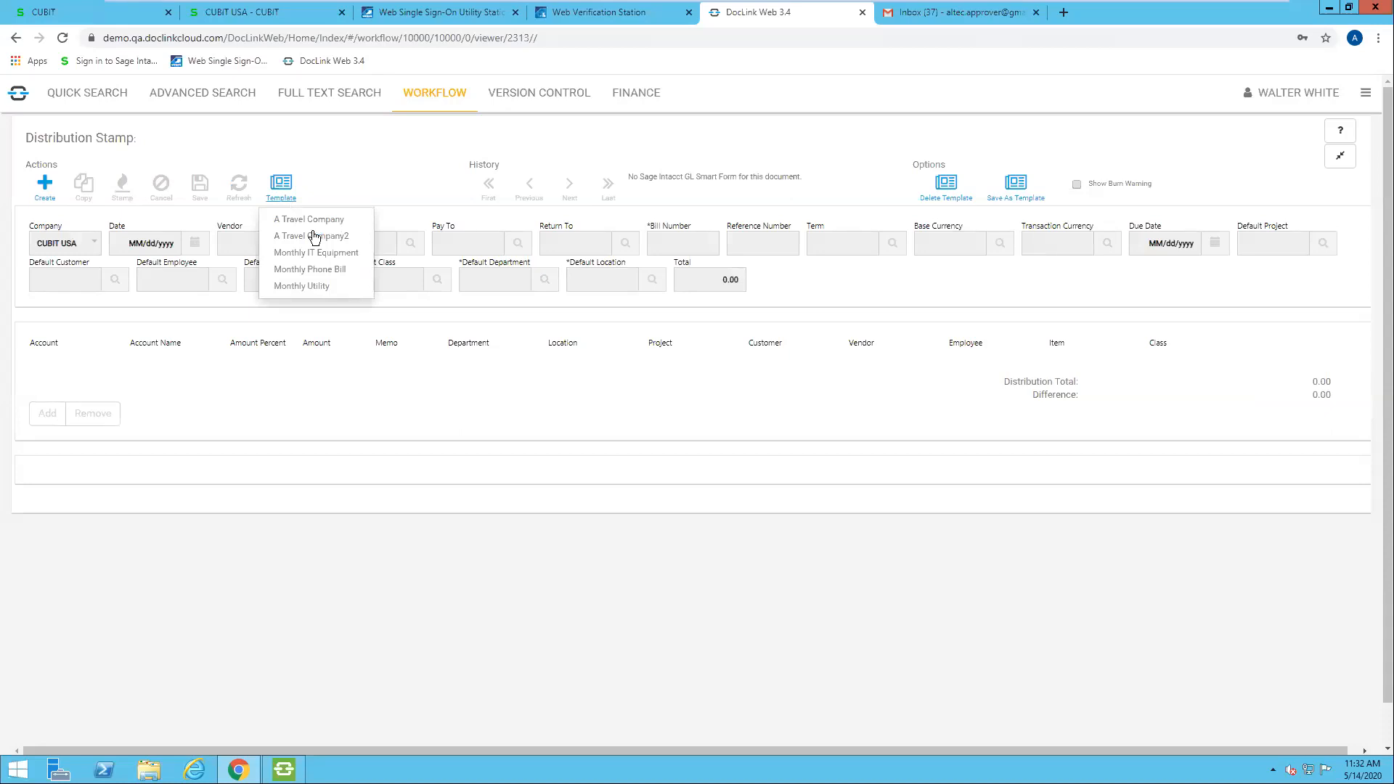
pyautogui.click(341, 257)
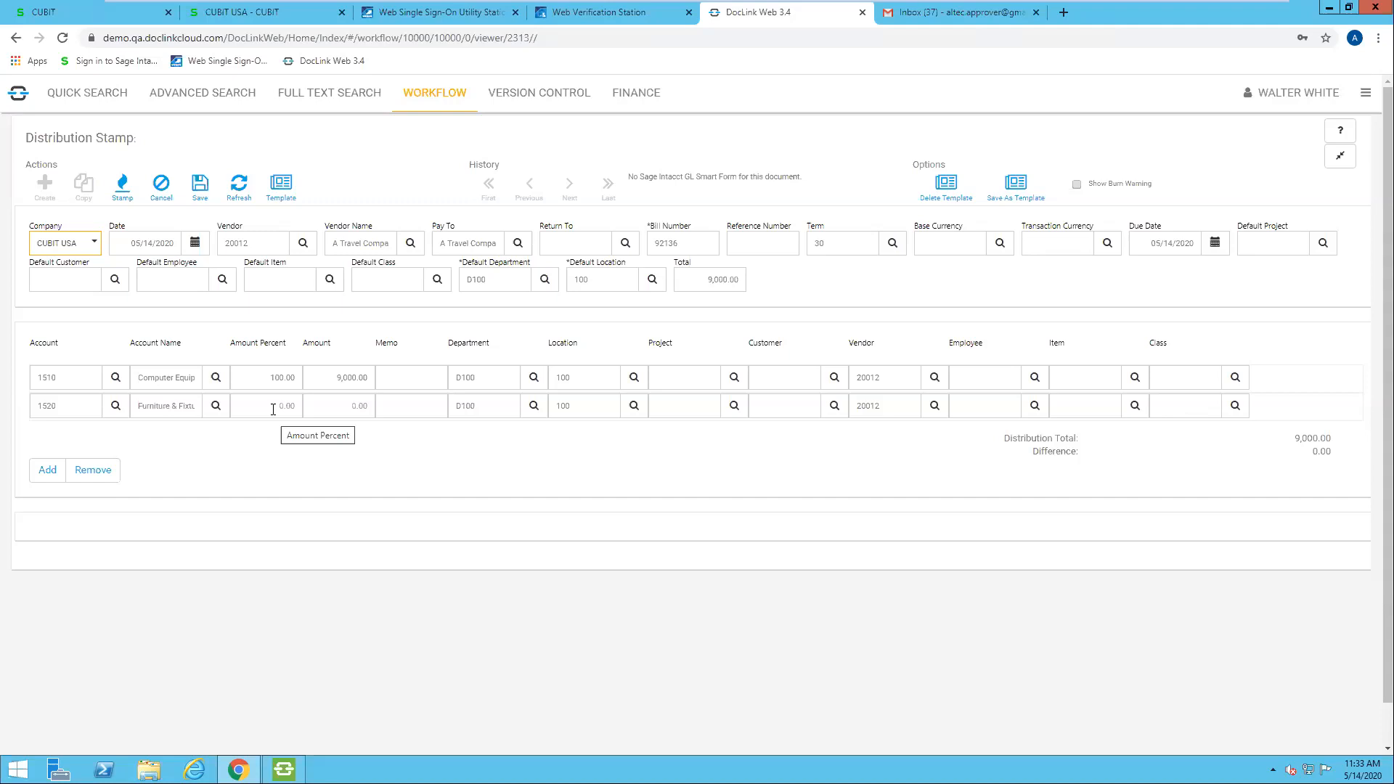
# Step: Remove the 1520 distribution line, burn the stamp into the invoice, and return to the document view
pyautogui.click(271, 408)
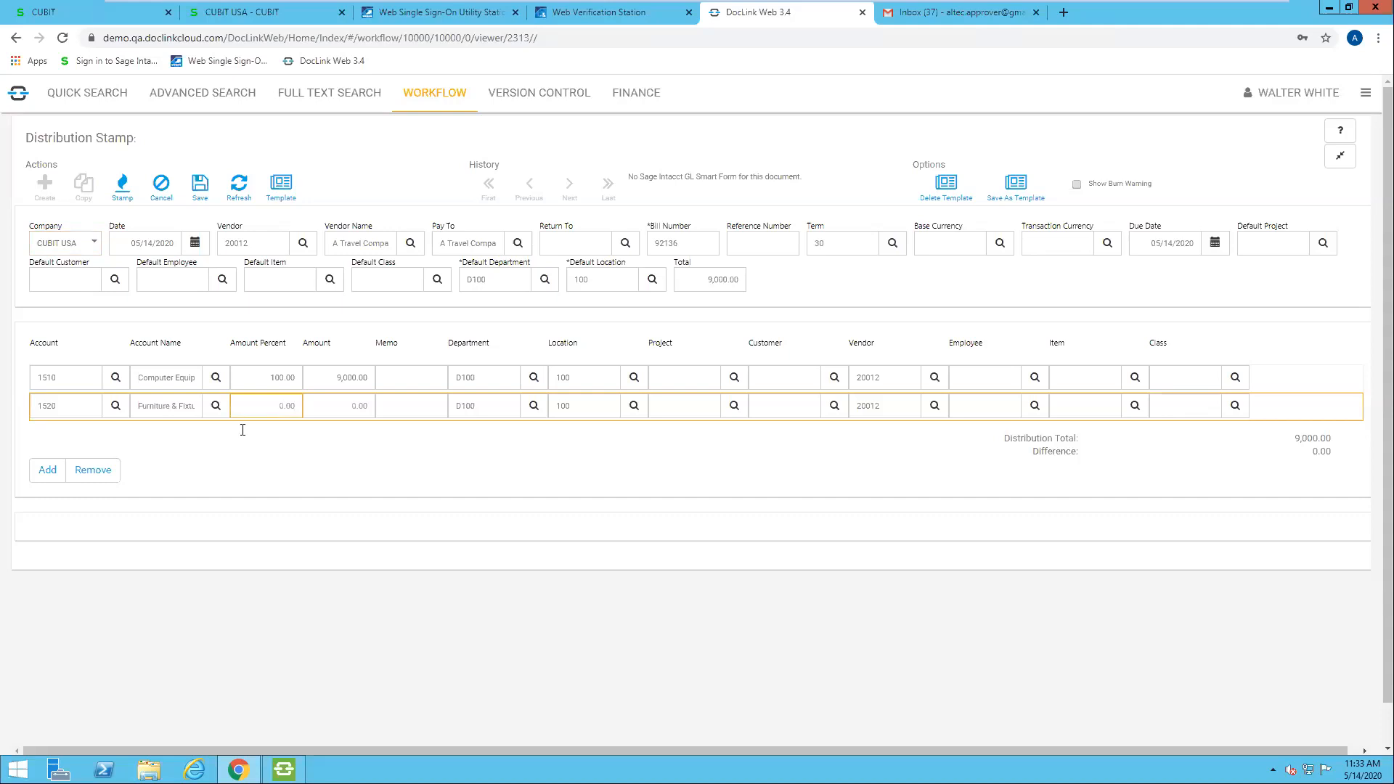
pyautogui.click(93, 471)
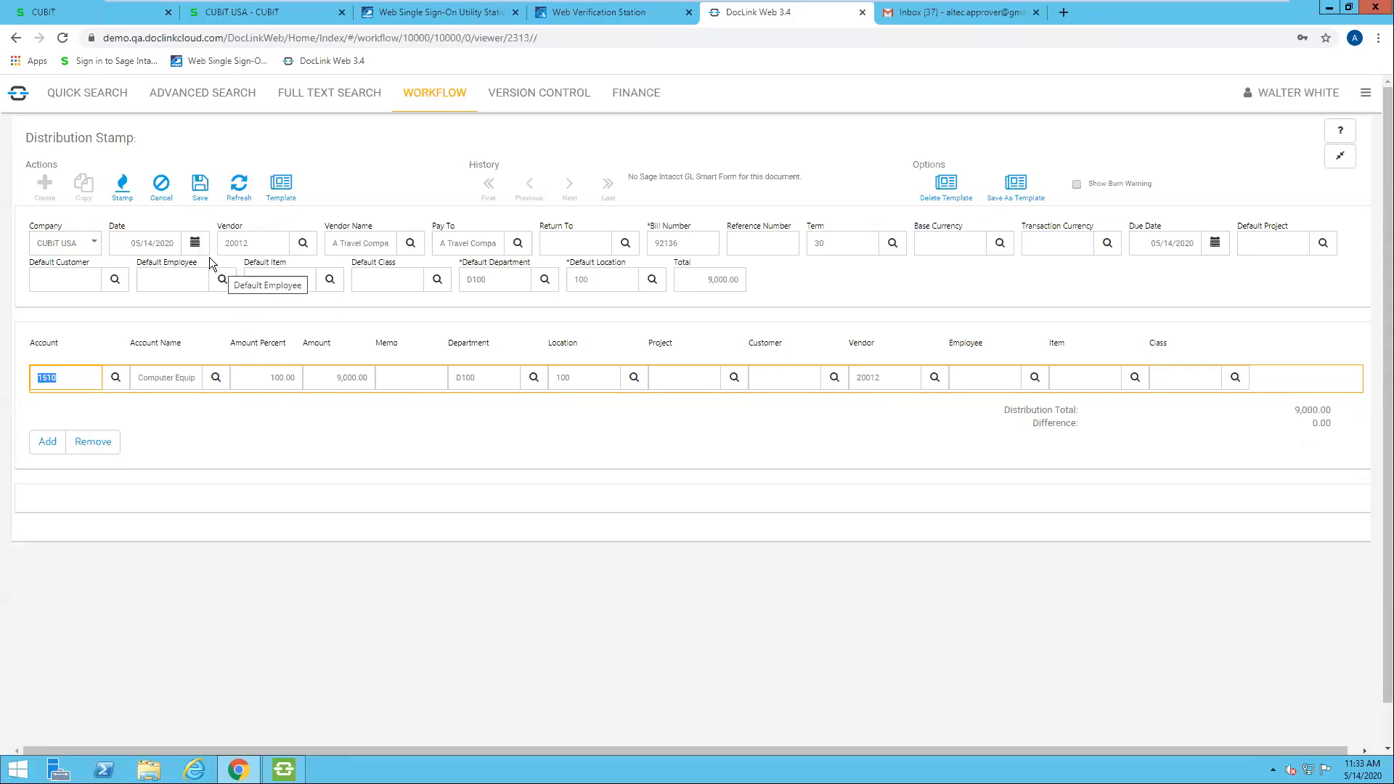
pyautogui.click(125, 198)
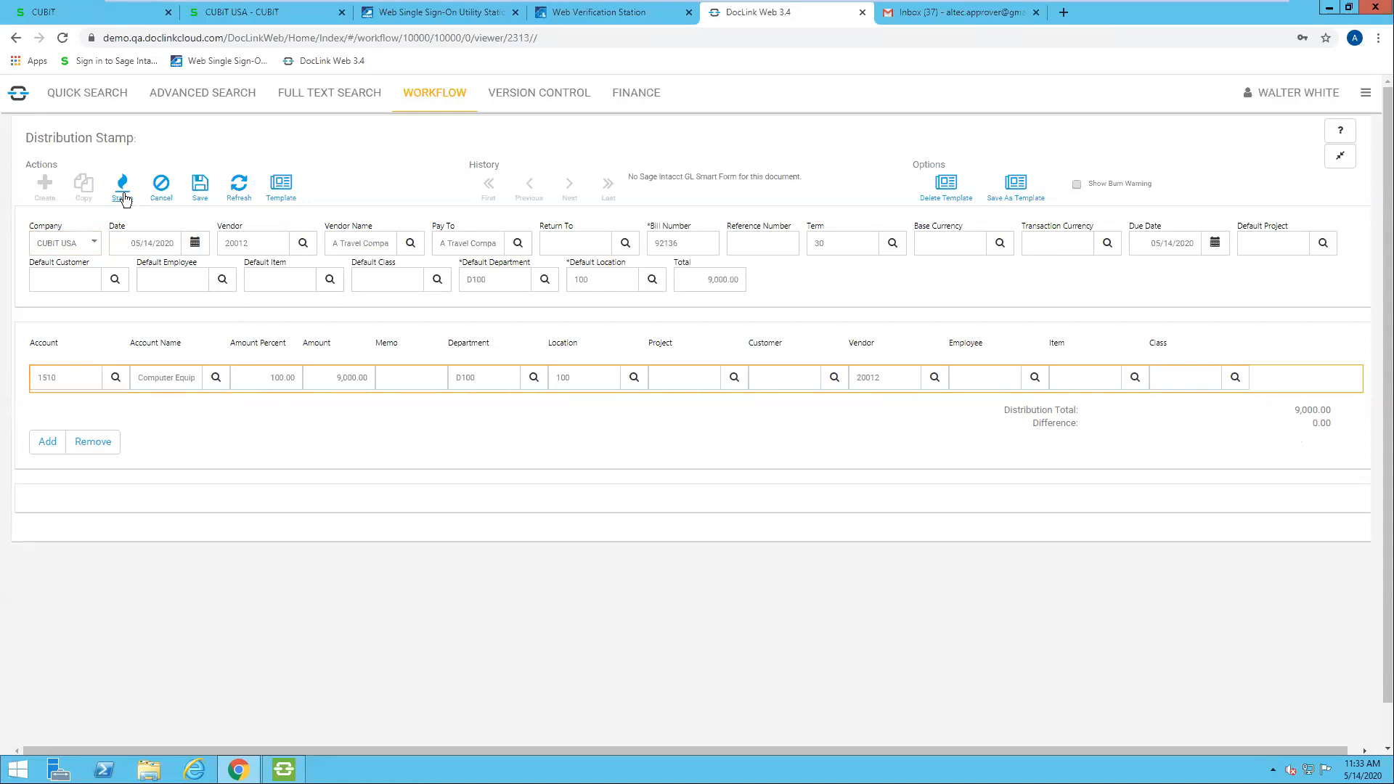
pyautogui.click(1341, 158)
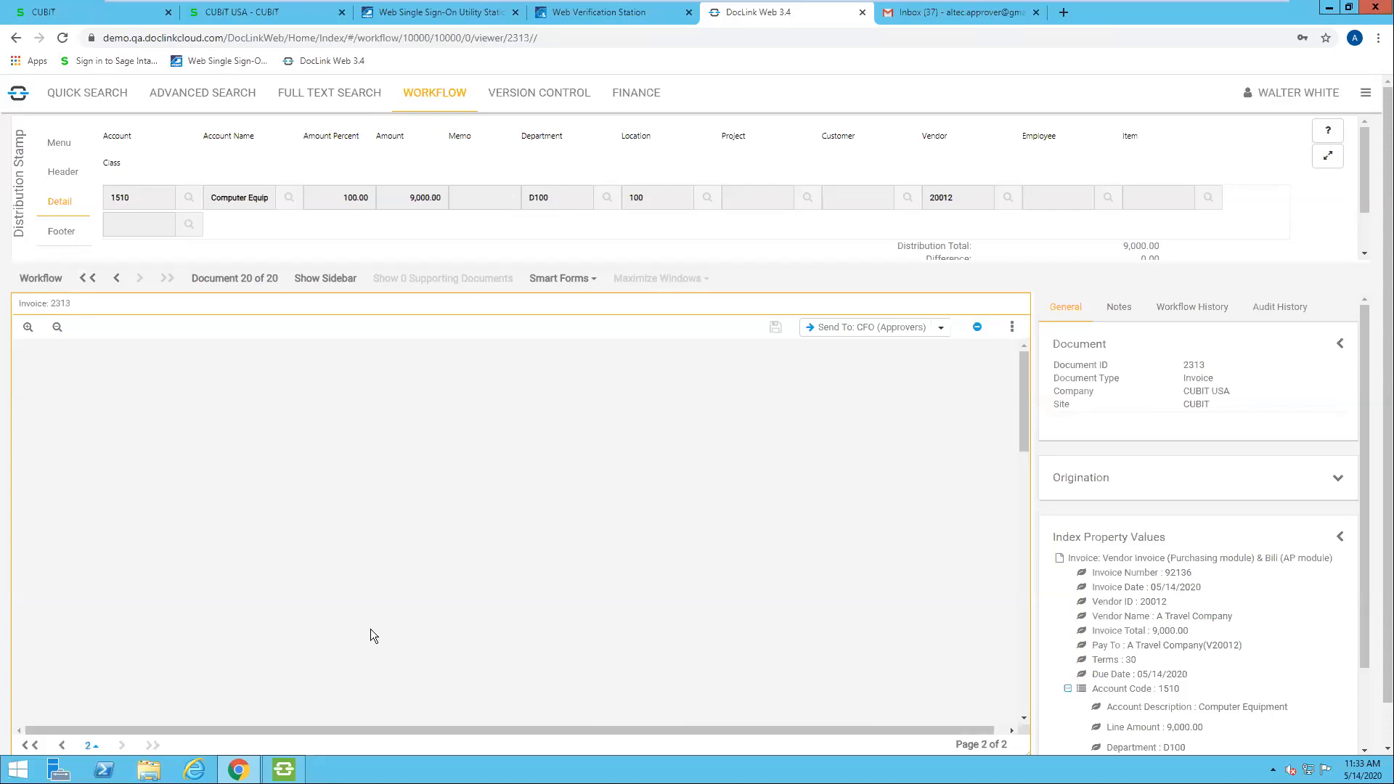
# Step: Send the stamped invoice to the CFO status in the Approvers workflow, and log out of DocLink
pyautogui.scroll(-3, 370, 628)
pyautogui.scroll(8, 371, 629)
pyautogui.click(943, 329)
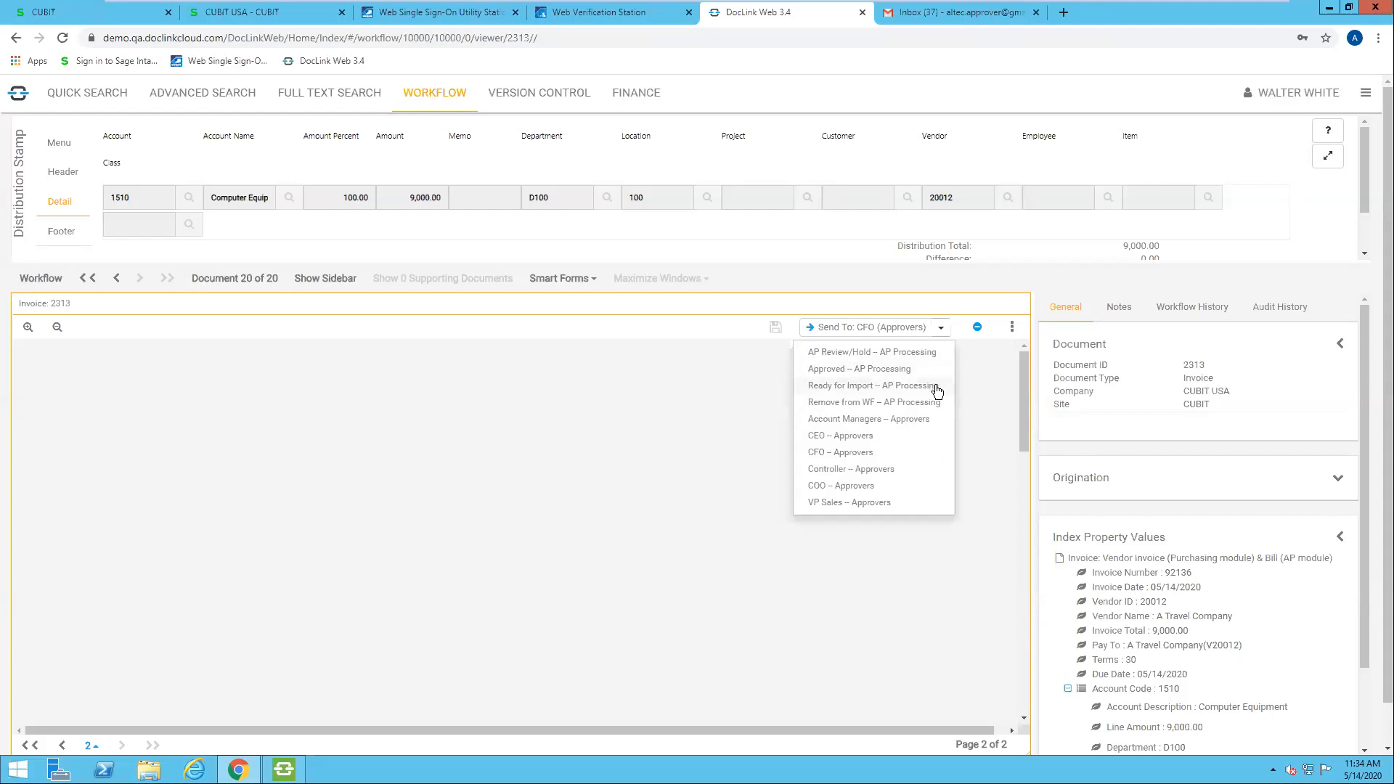
pyautogui.click(874, 456)
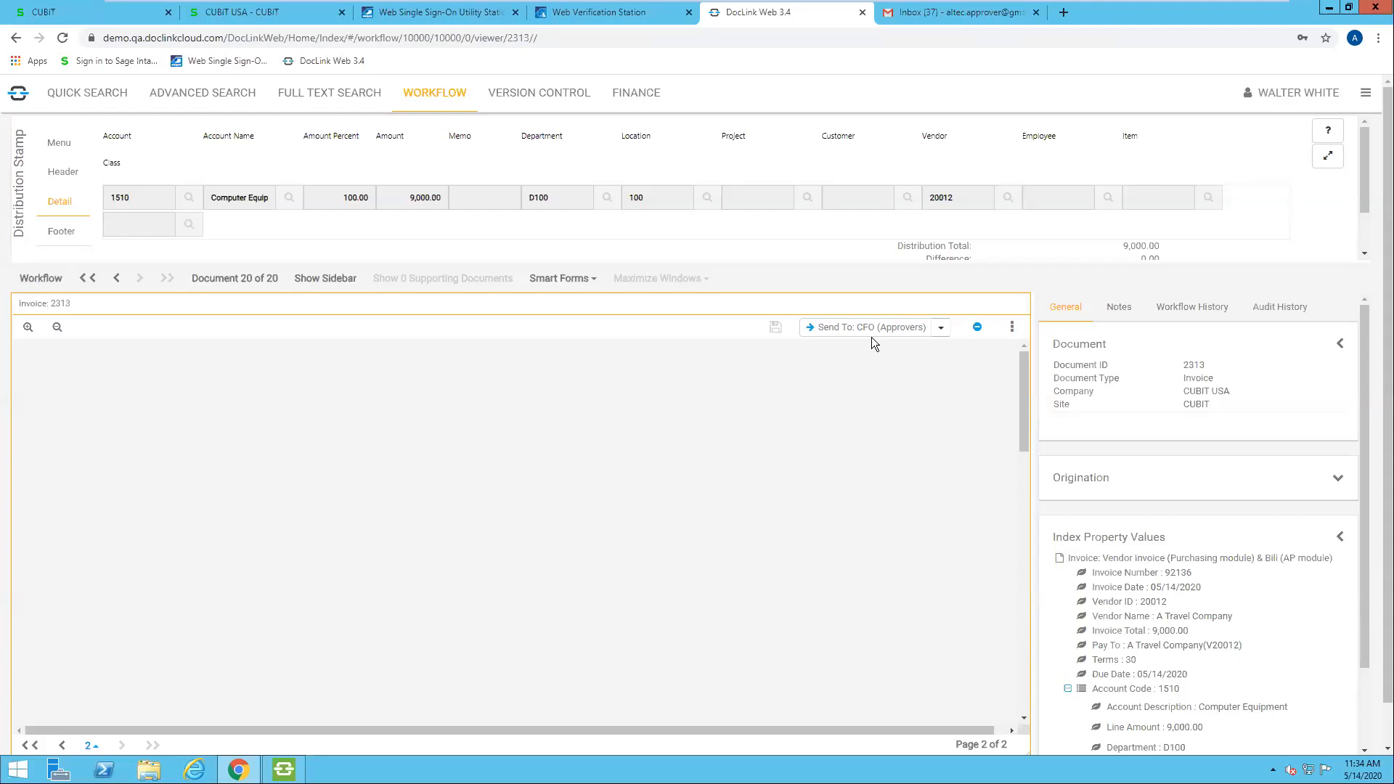
pyautogui.click(833, 328)
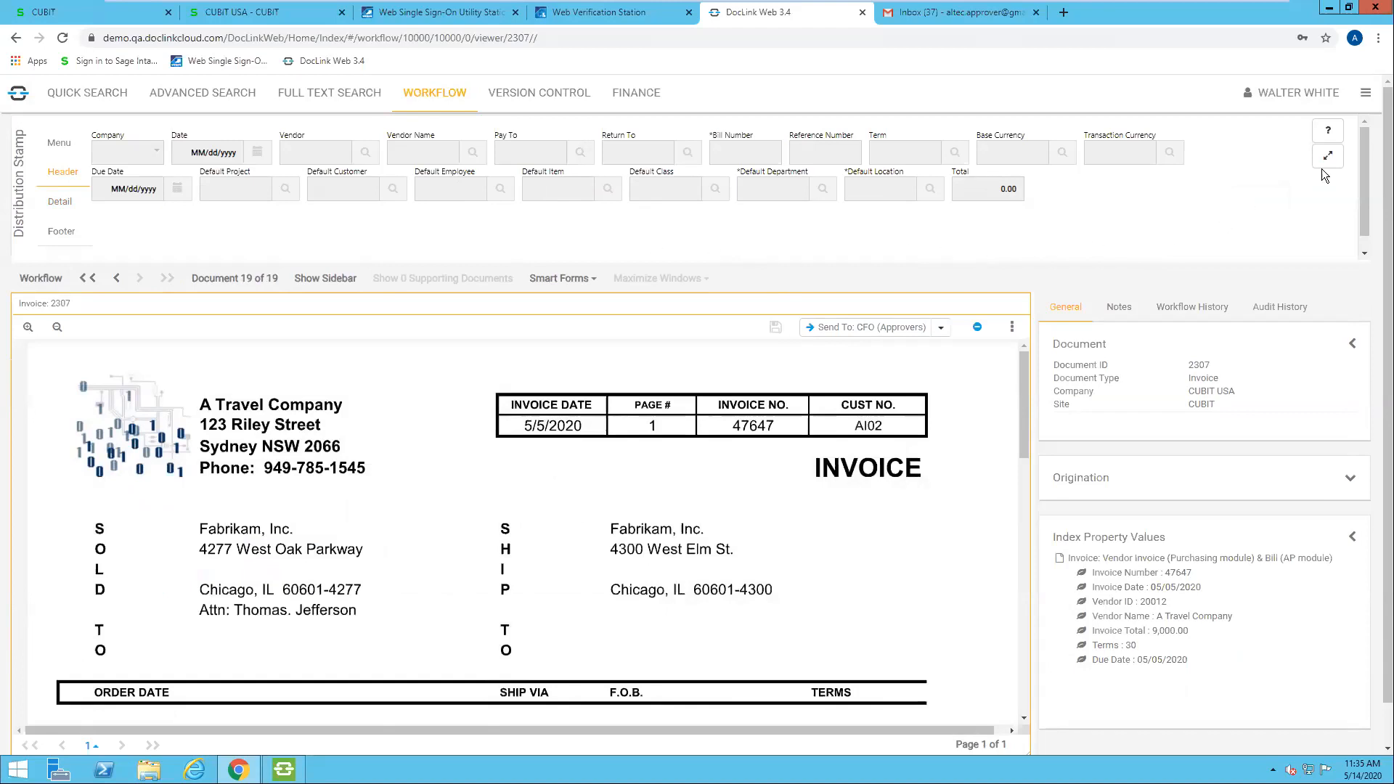
pyautogui.click(1367, 94)
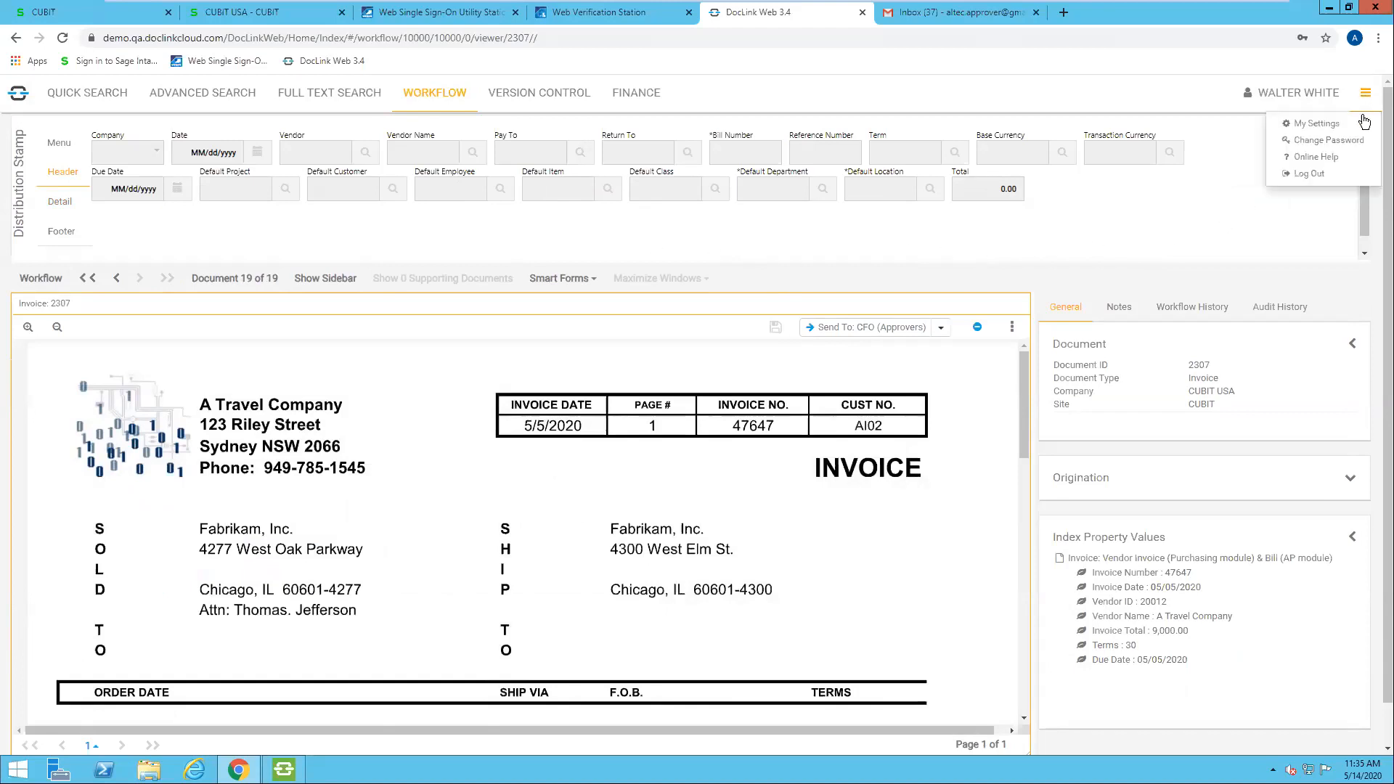
pyautogui.click(1319, 175)
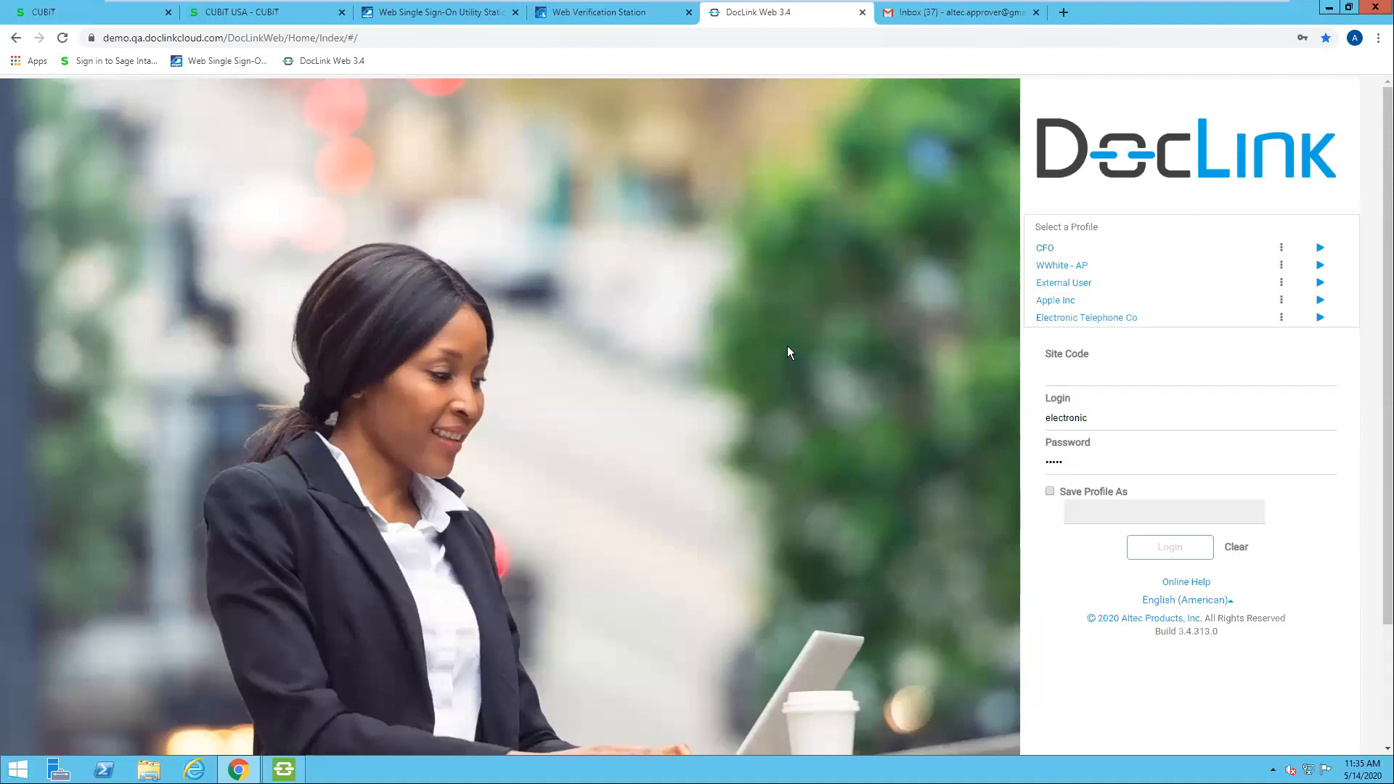
# Step: Switch to Gmail, open the newest Approvers workflow invoice notification and expand its earlier message
pyautogui.click(968, 14)
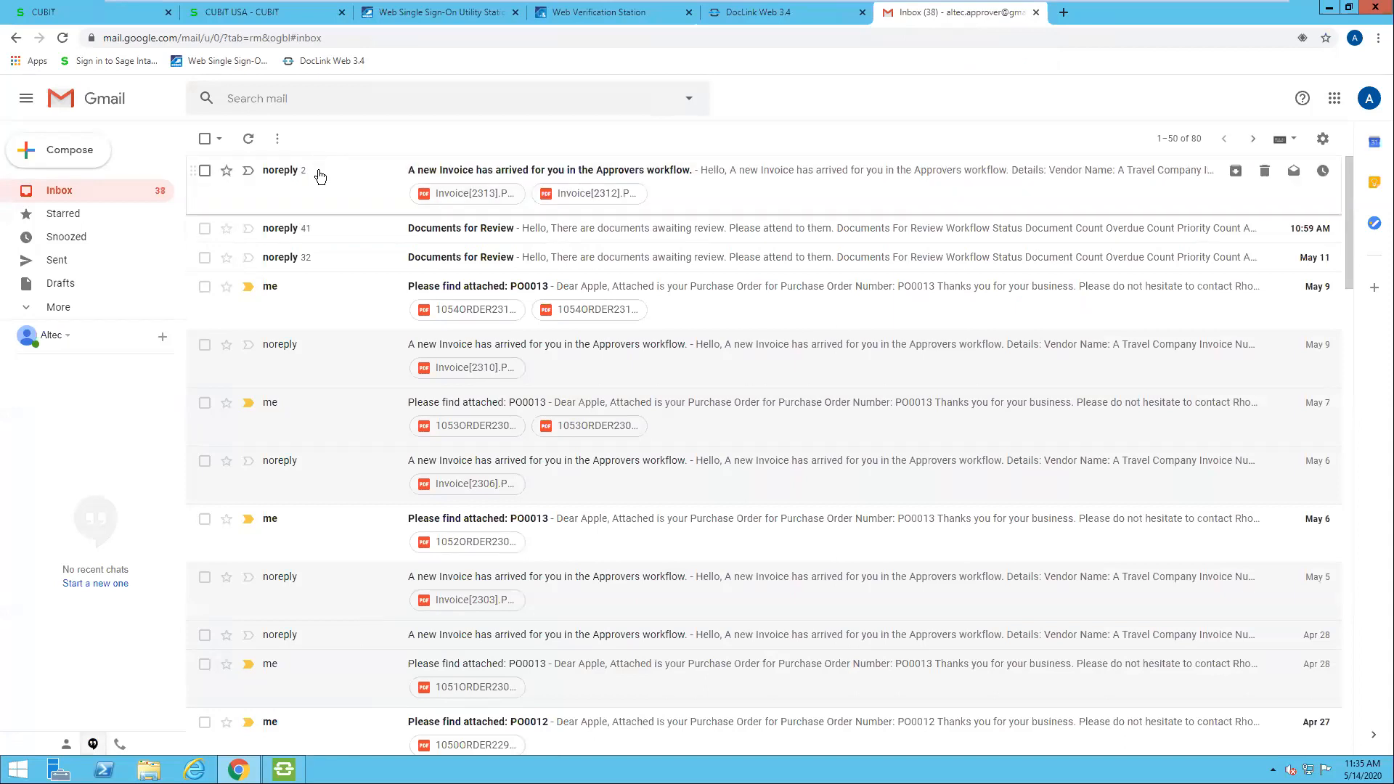
pyautogui.click(319, 175)
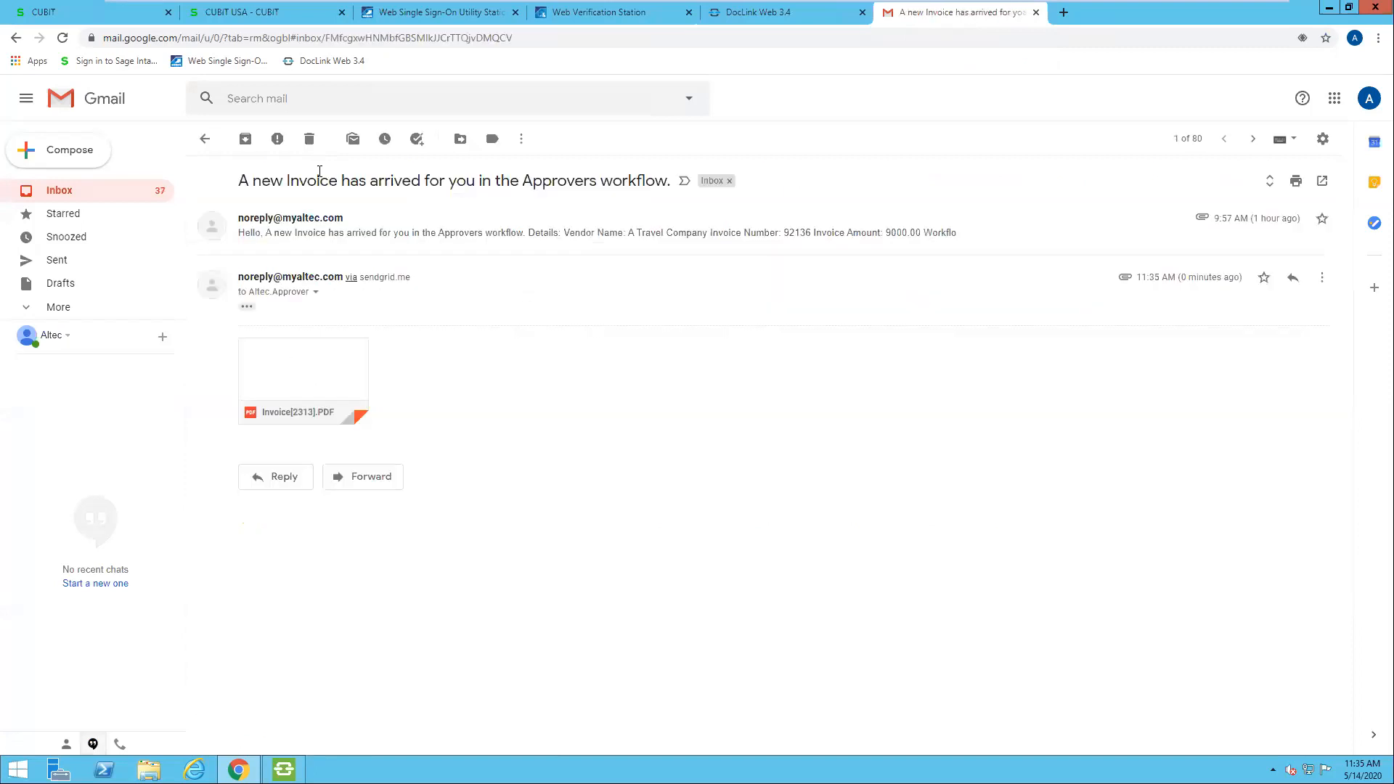
pyautogui.click(382, 244)
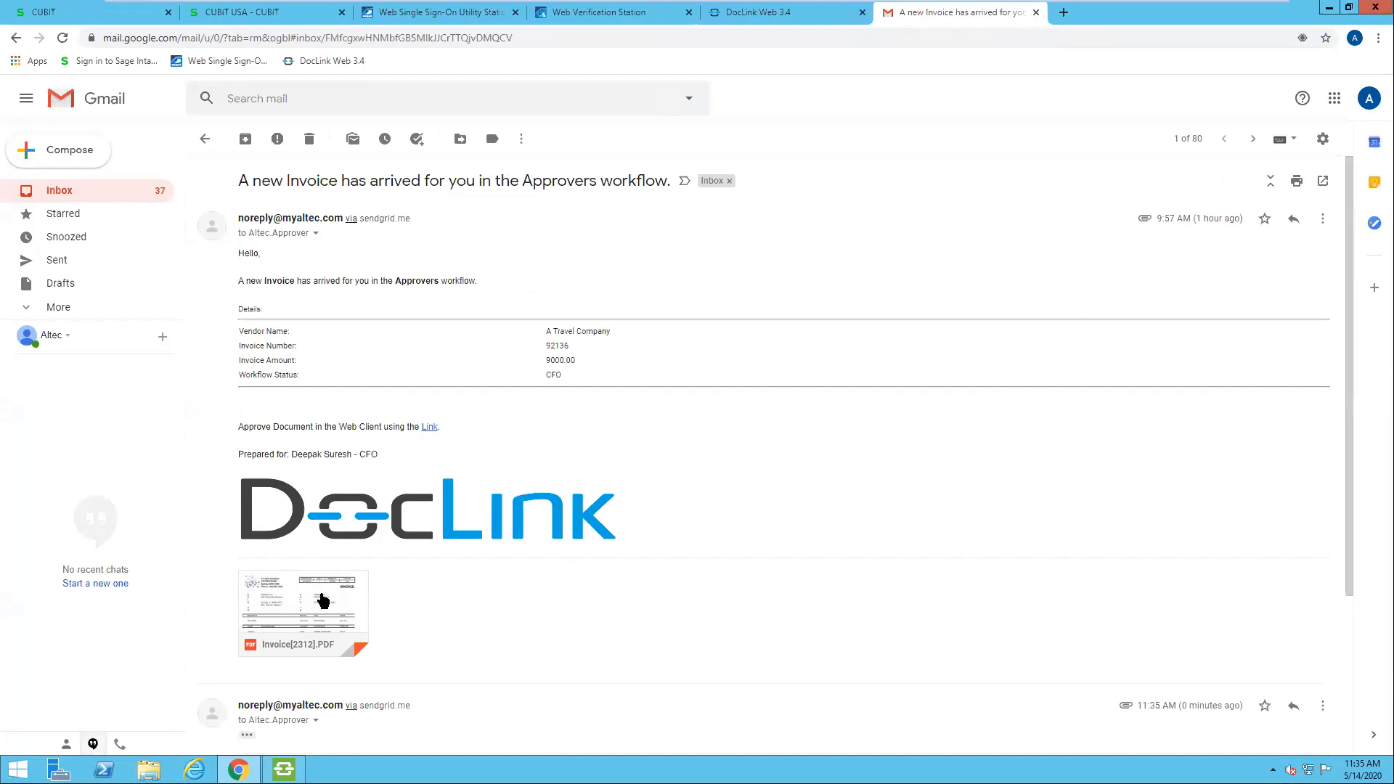
# Step: Open the attachment Invoice[2312].PDF and examine the invoice's line items and totals
pyautogui.moveTo(321, 609)
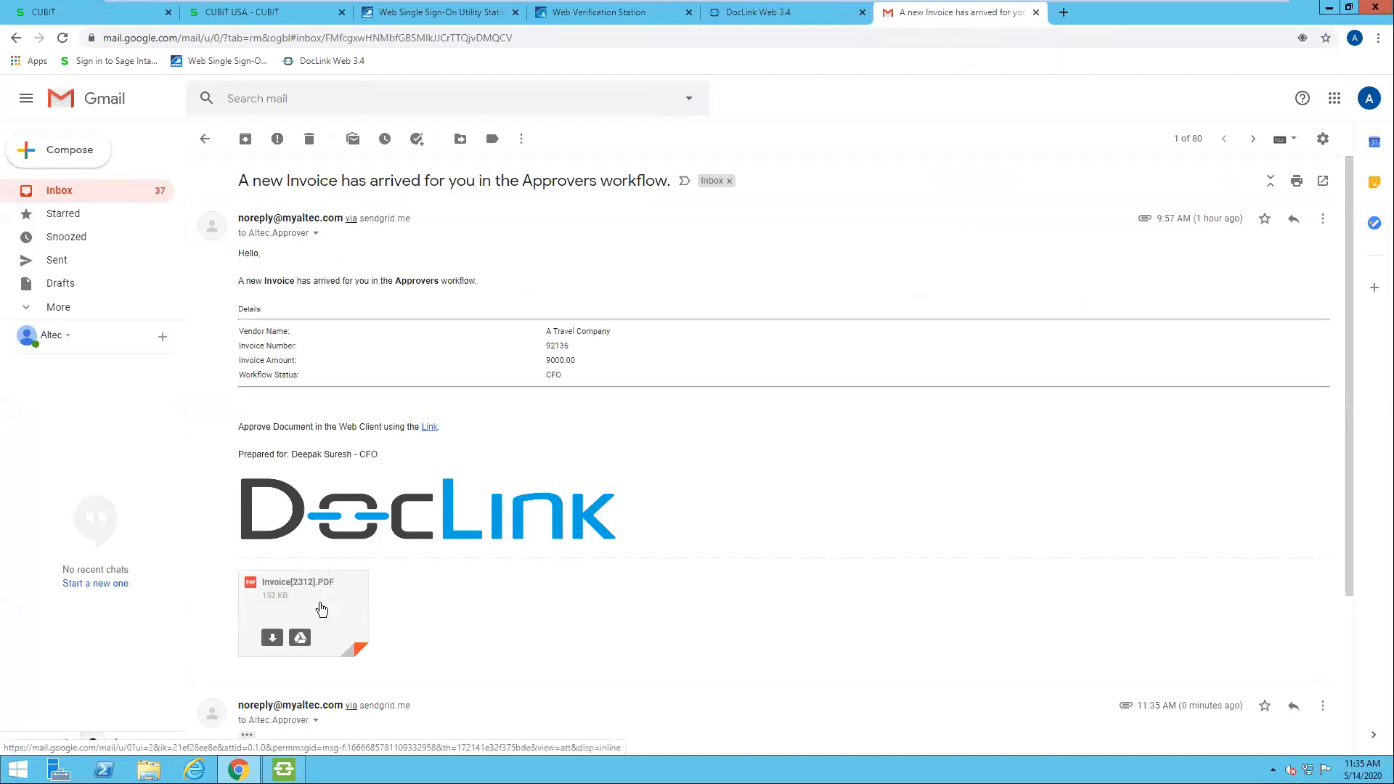
pyautogui.click(319, 603)
pyautogui.scroll(-2, 651, 468)
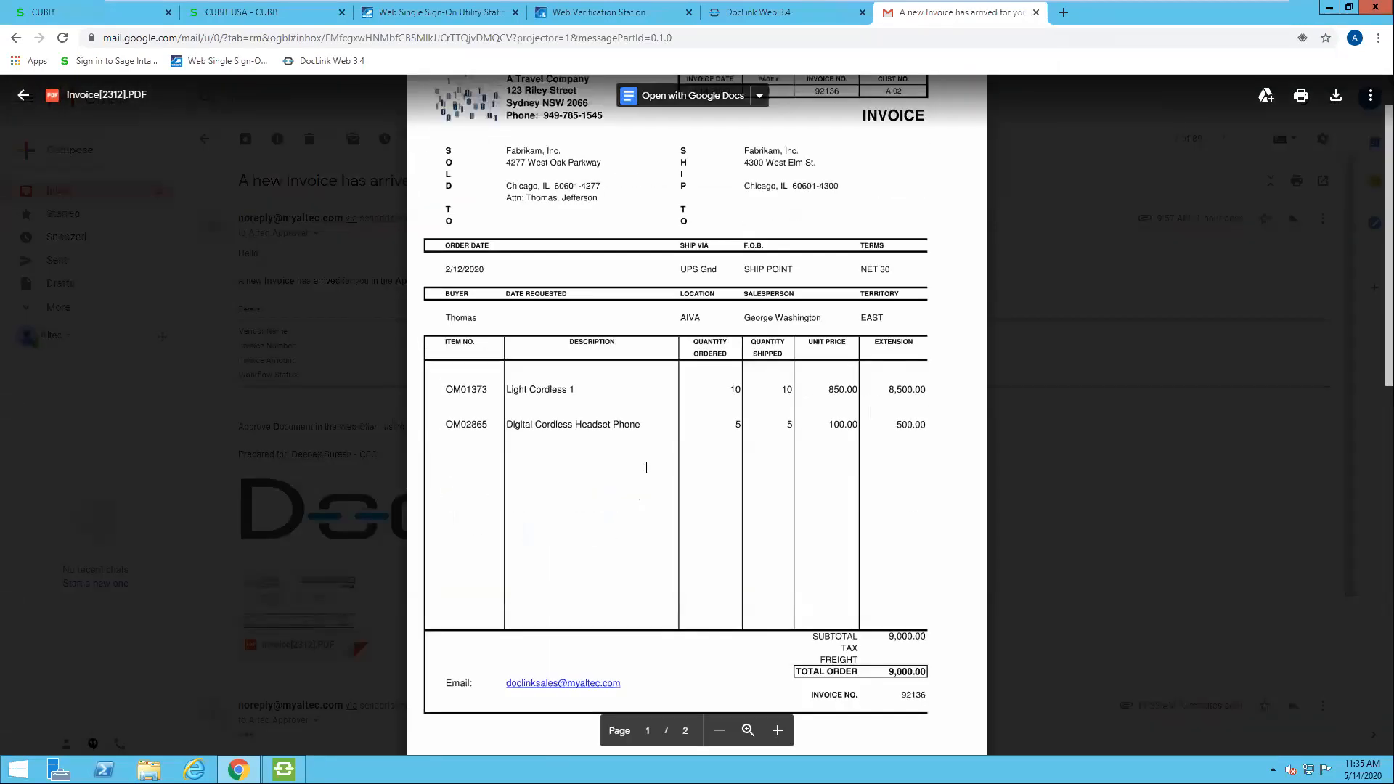
# Step: Examine both pages of the attached invoice, including the distribution stamp details, and close the preview
pyautogui.scroll(-2, 640, 469)
pyautogui.scroll(4, 639, 470)
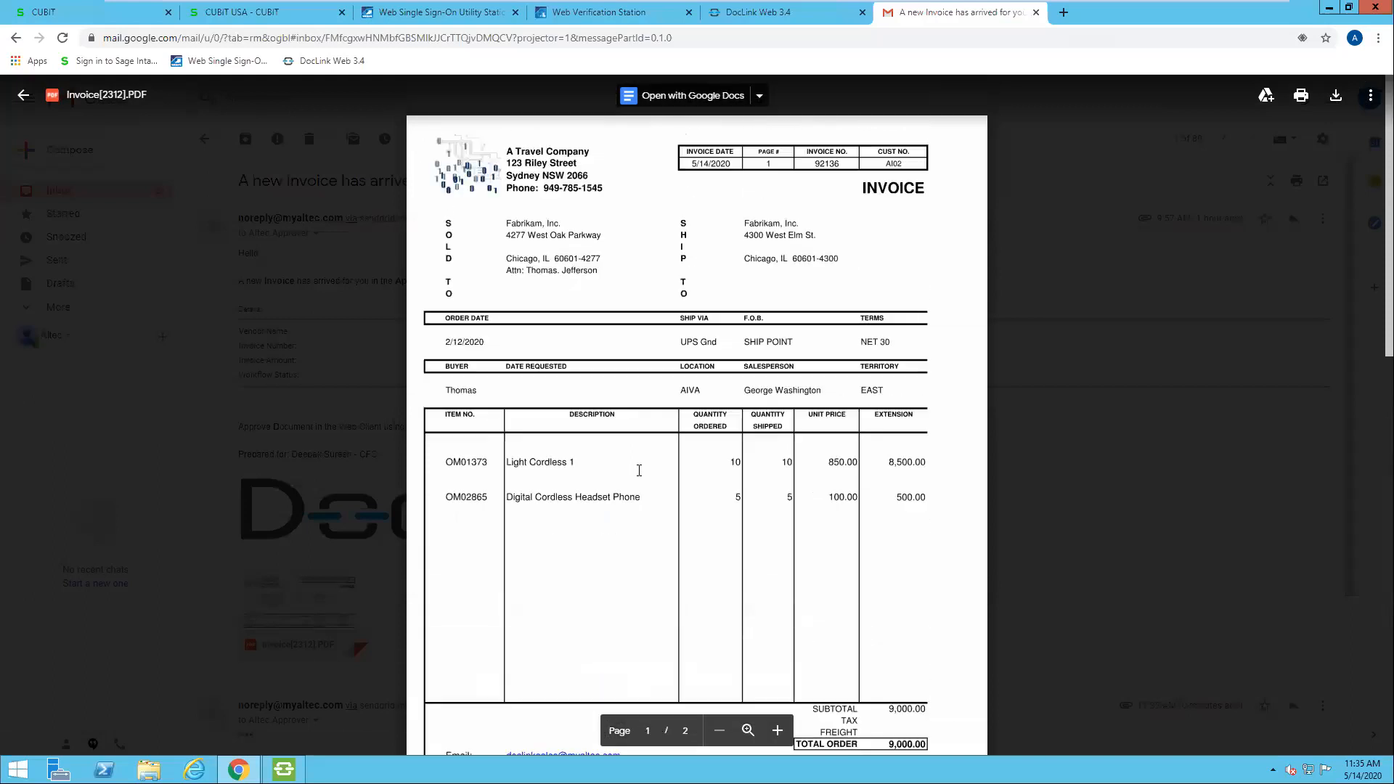
pyautogui.scroll(-5, 641, 427)
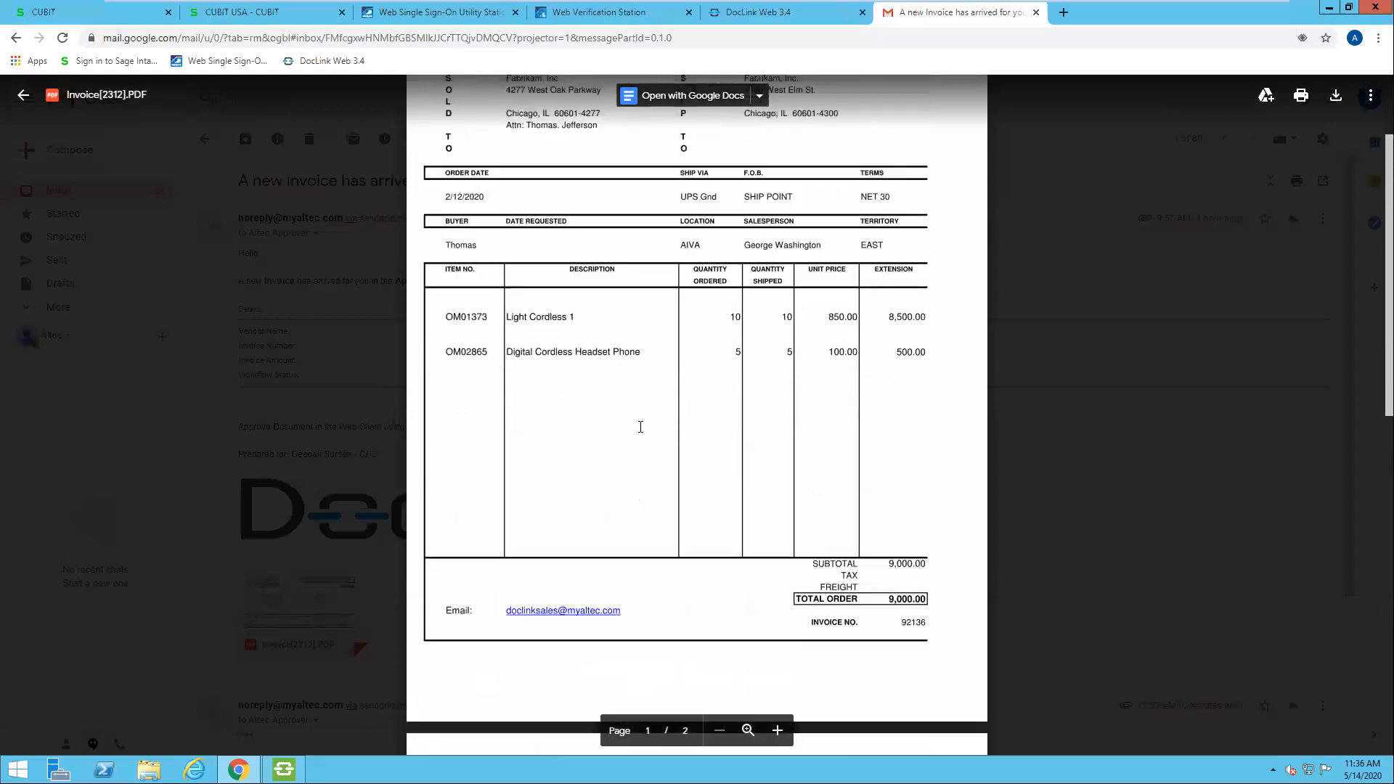
pyautogui.scroll(-4, 641, 427)
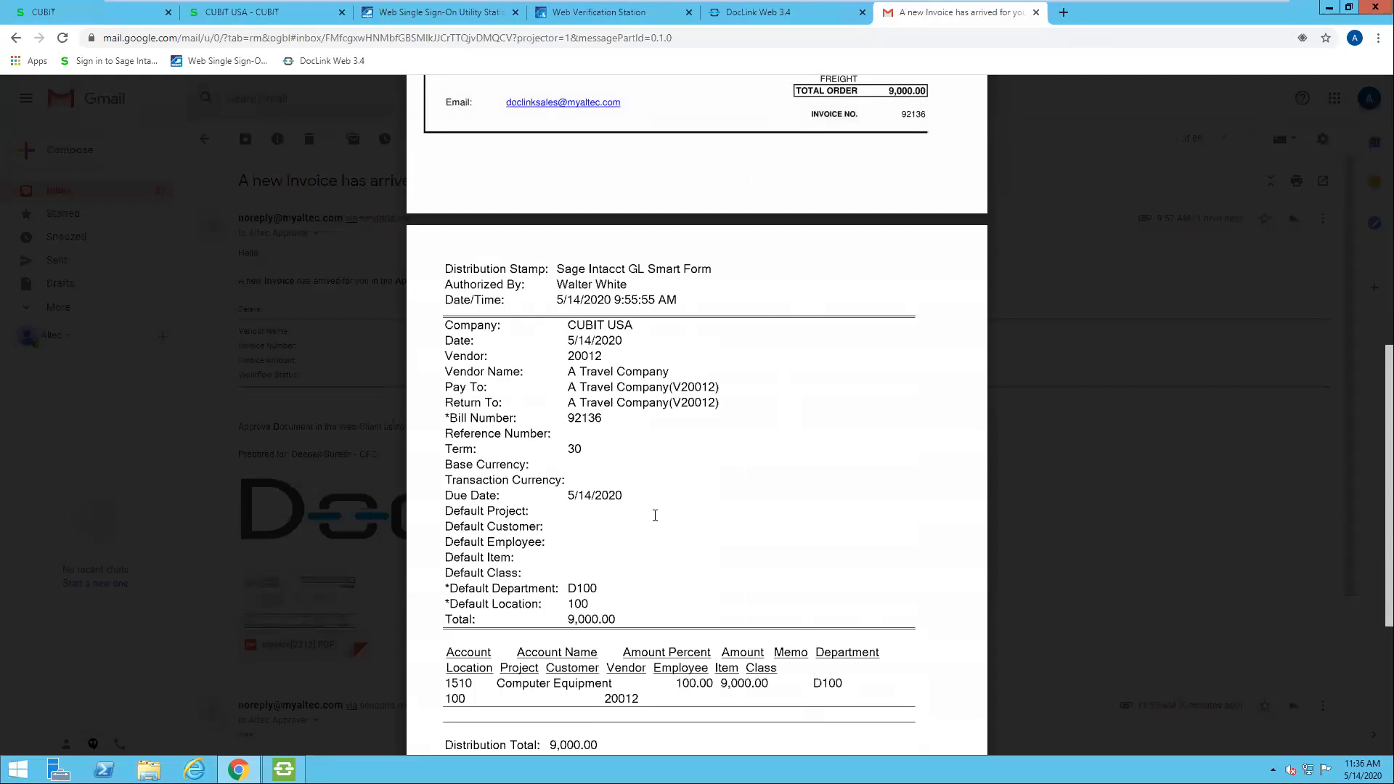
pyautogui.scroll(-1, 655, 515)
pyautogui.scroll(-1, 655, 515)
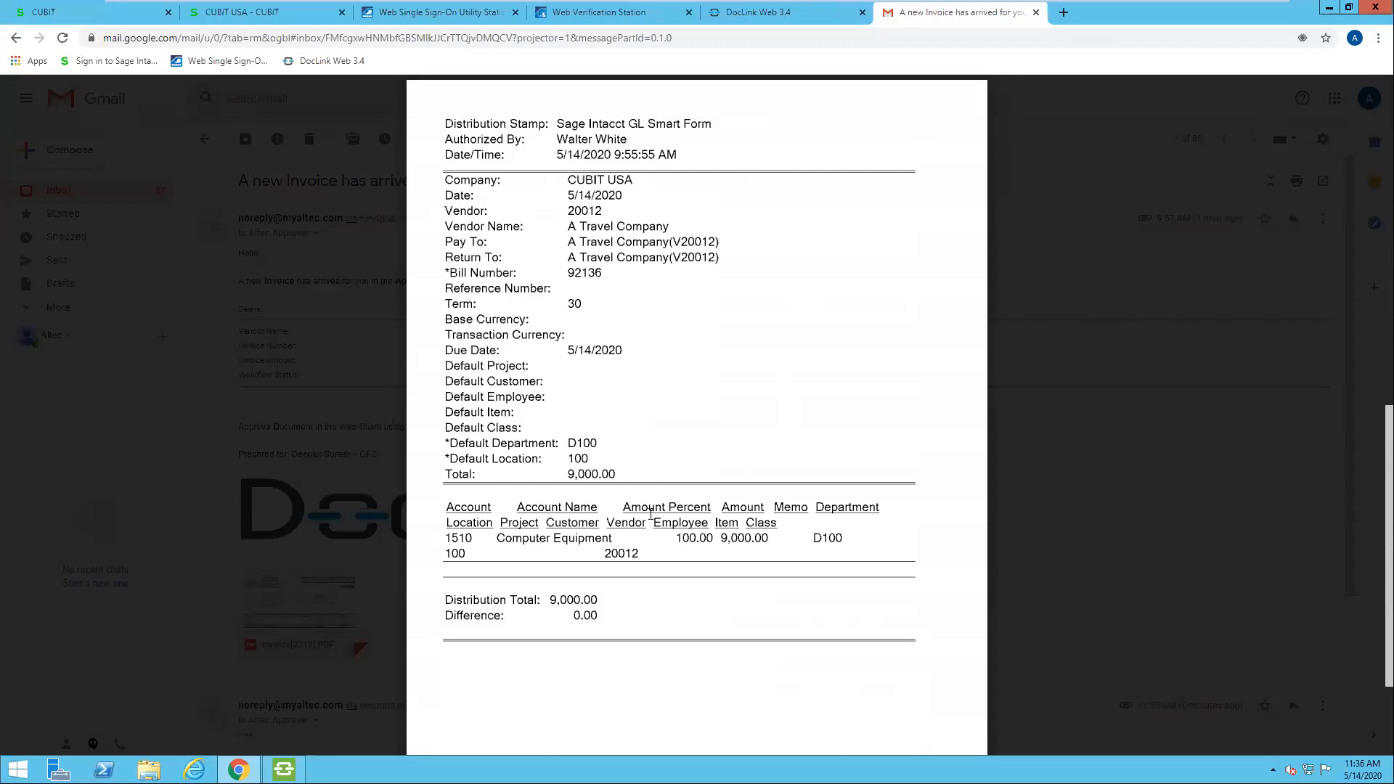
pyautogui.click(1043, 441)
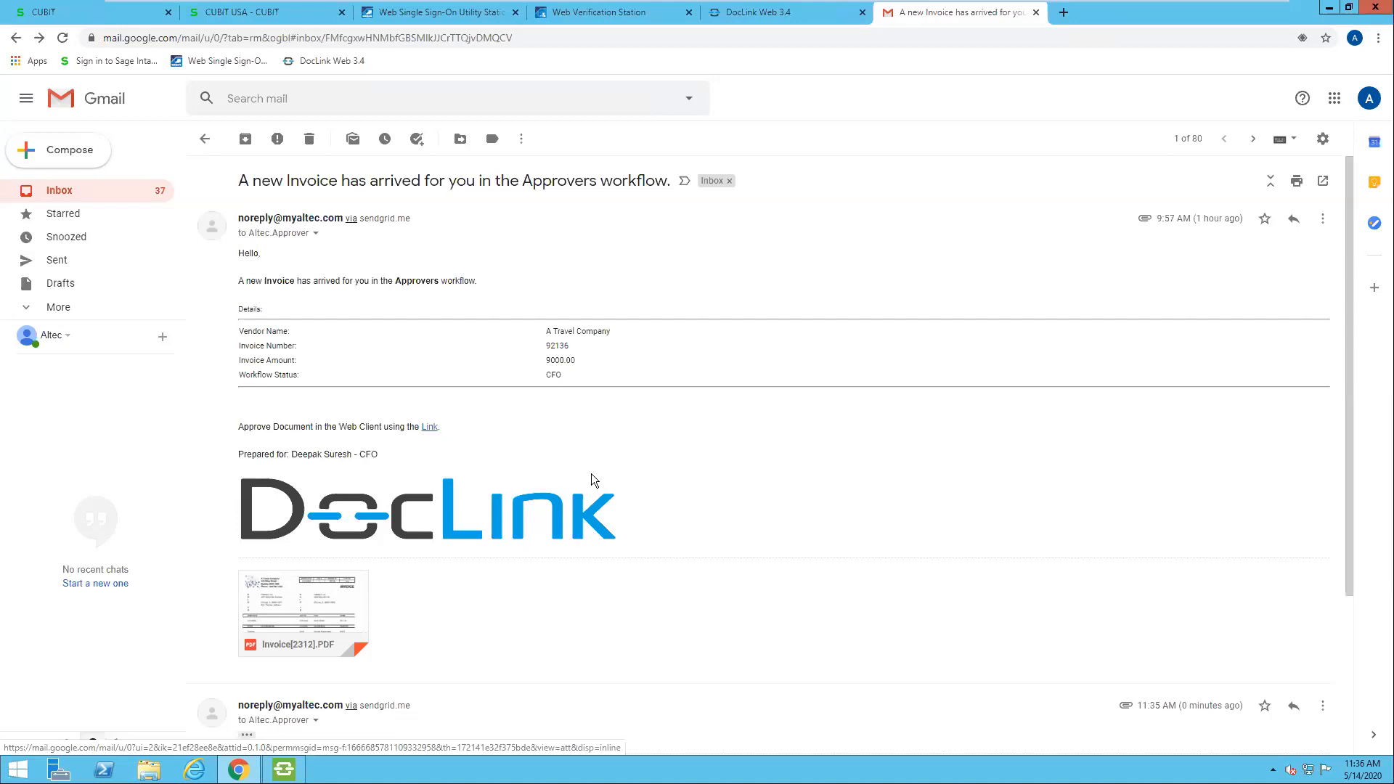
# Step: Follow the e-mail's approval link, log in to DocLink with the CFO profile, and search the Approvers workflow at CFO status
pyautogui.click(428, 428)
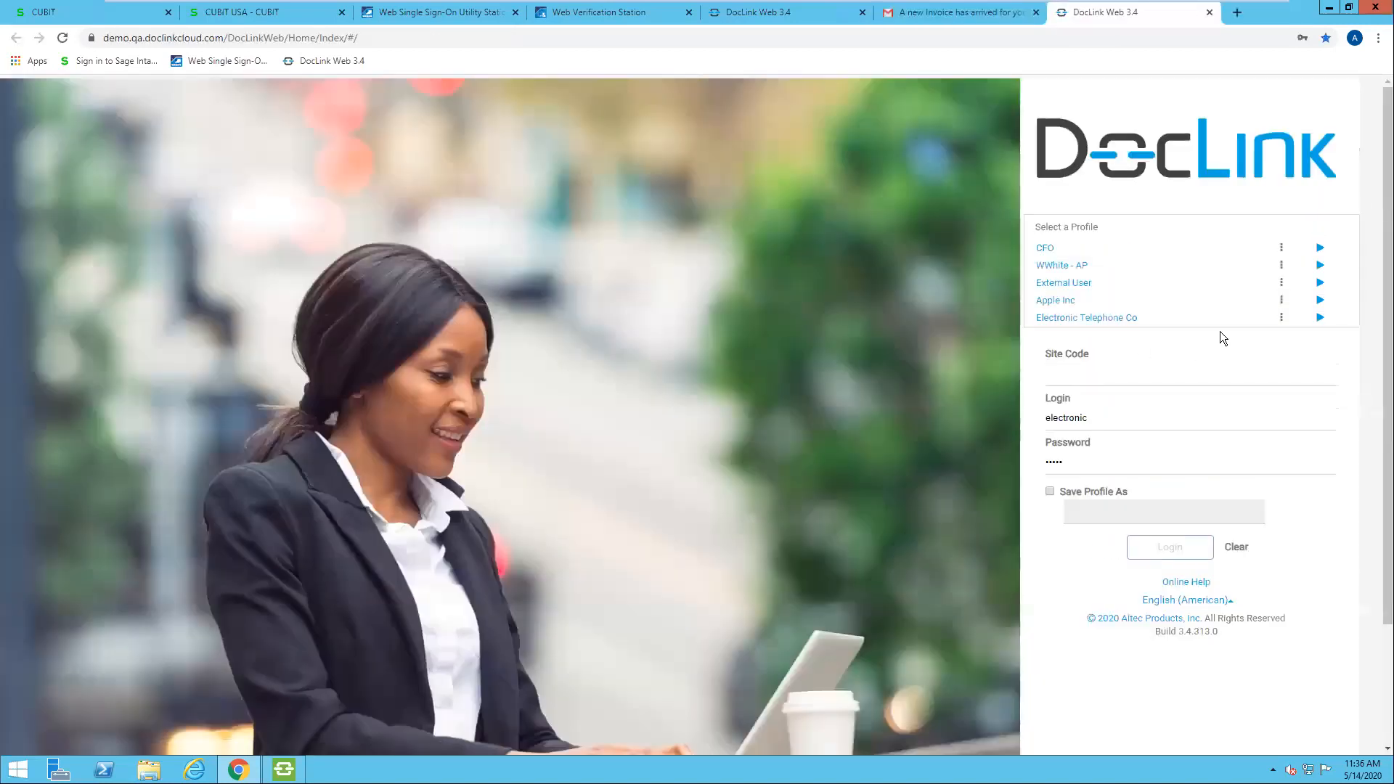
pyautogui.click(1320, 249)
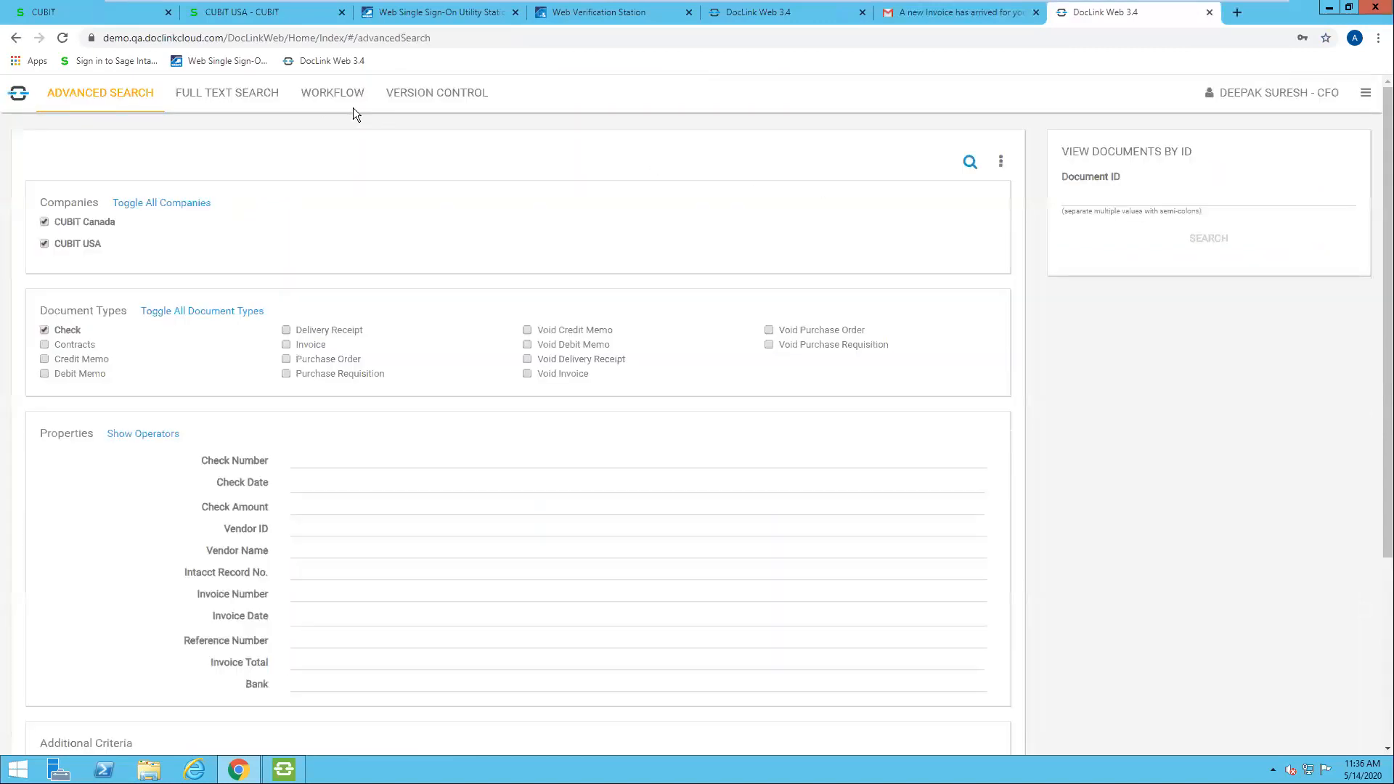
pyautogui.click(321, 94)
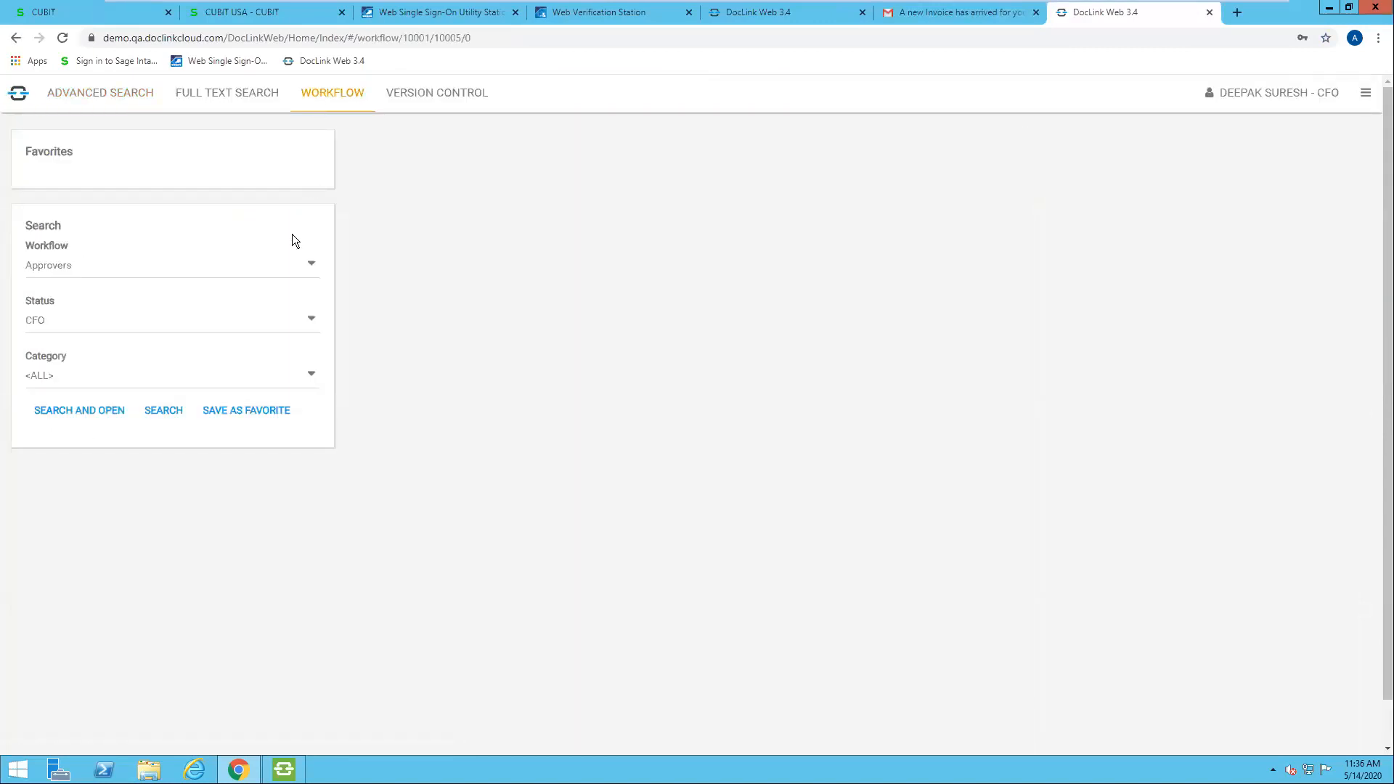
pyautogui.click(164, 411)
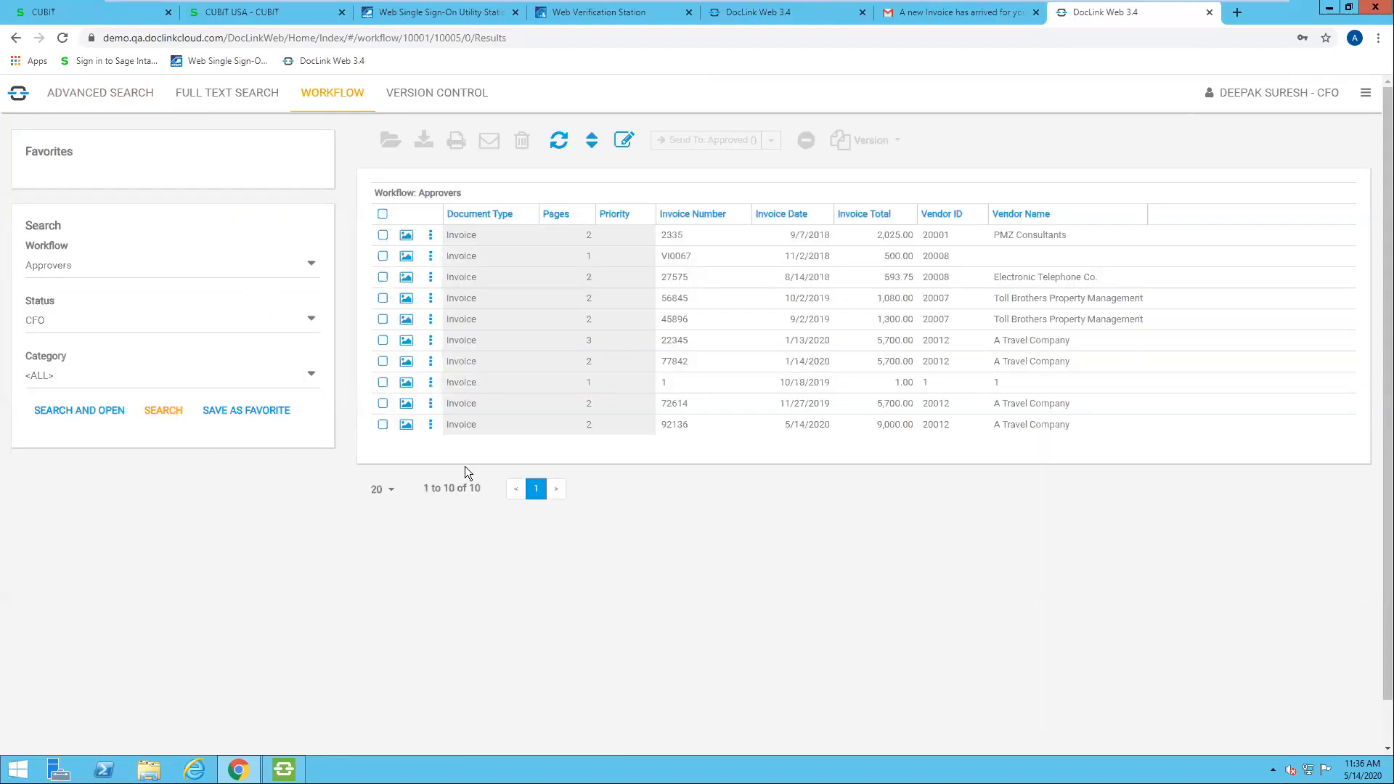
# Step: Open the A Travel Company invoice dated 5/14/2020, look it over, and widen the document properties pane
pyautogui.doubleClick(477, 430)
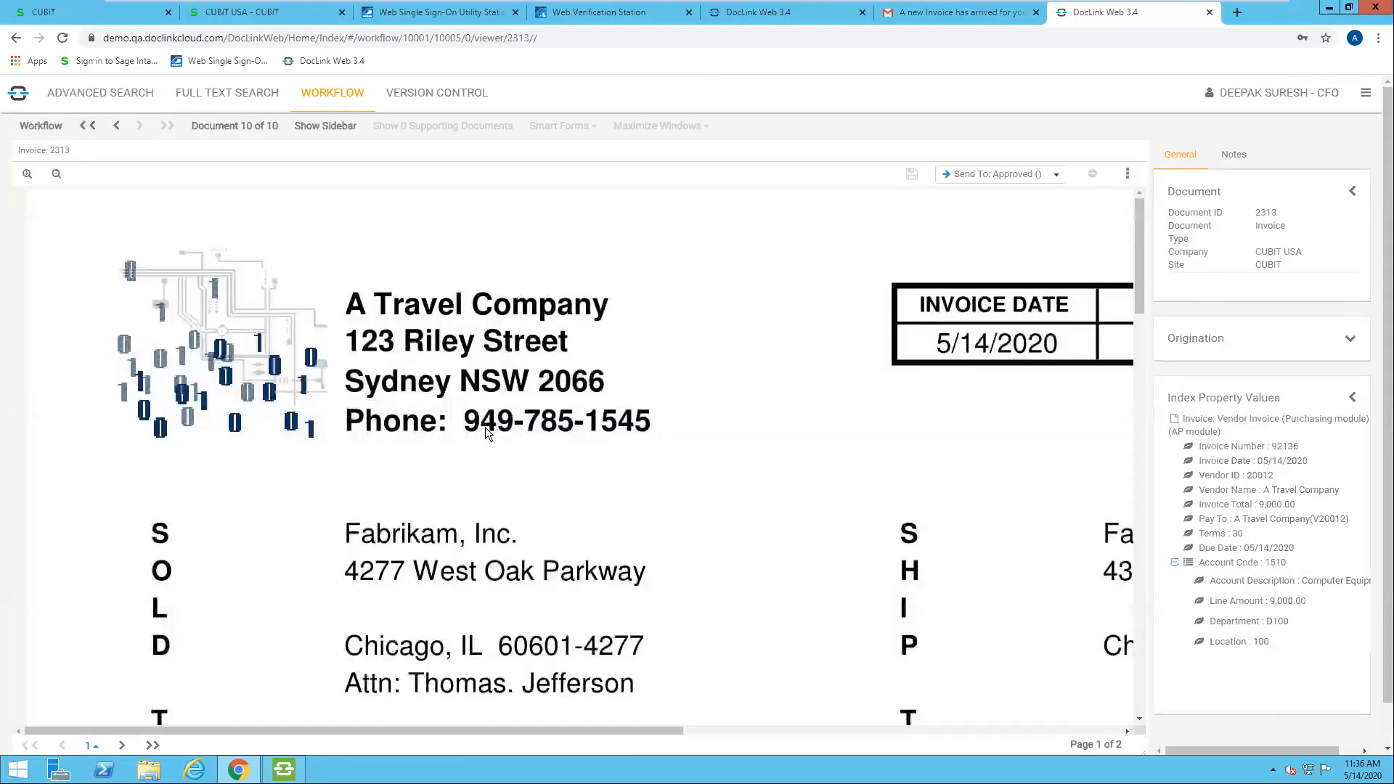
pyautogui.scroll(-4, 507, 412)
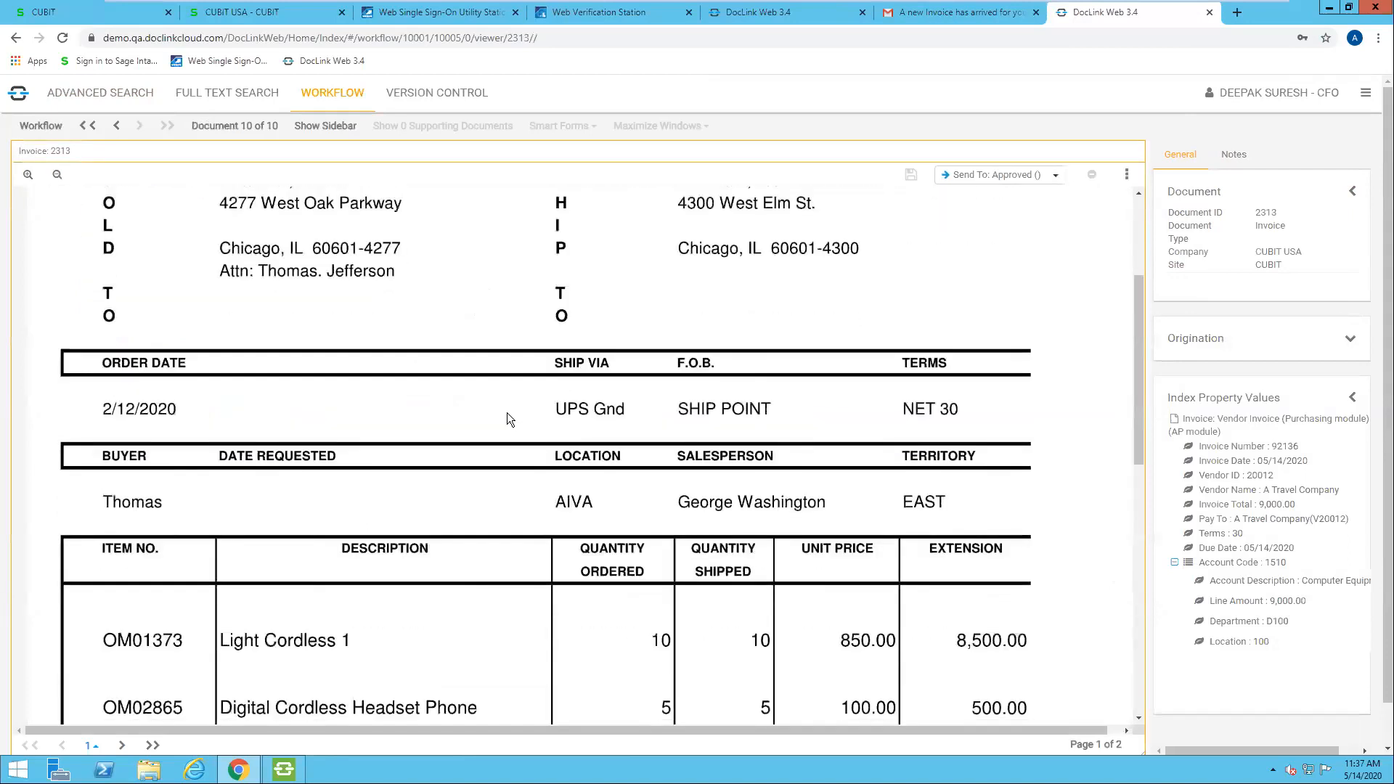
pyautogui.scroll(4, 507, 413)
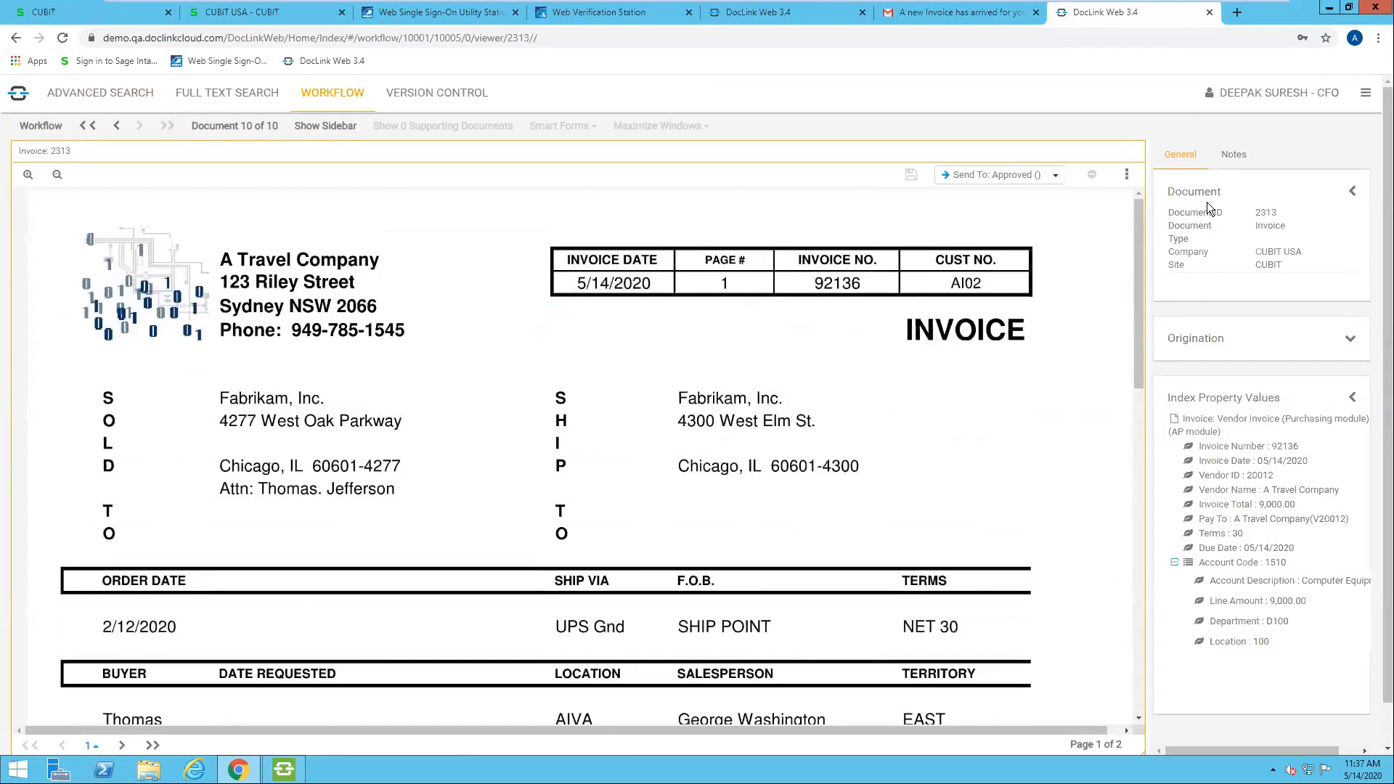
pyautogui.moveTo(1150, 221); pyautogui.dragTo(1075, 229)
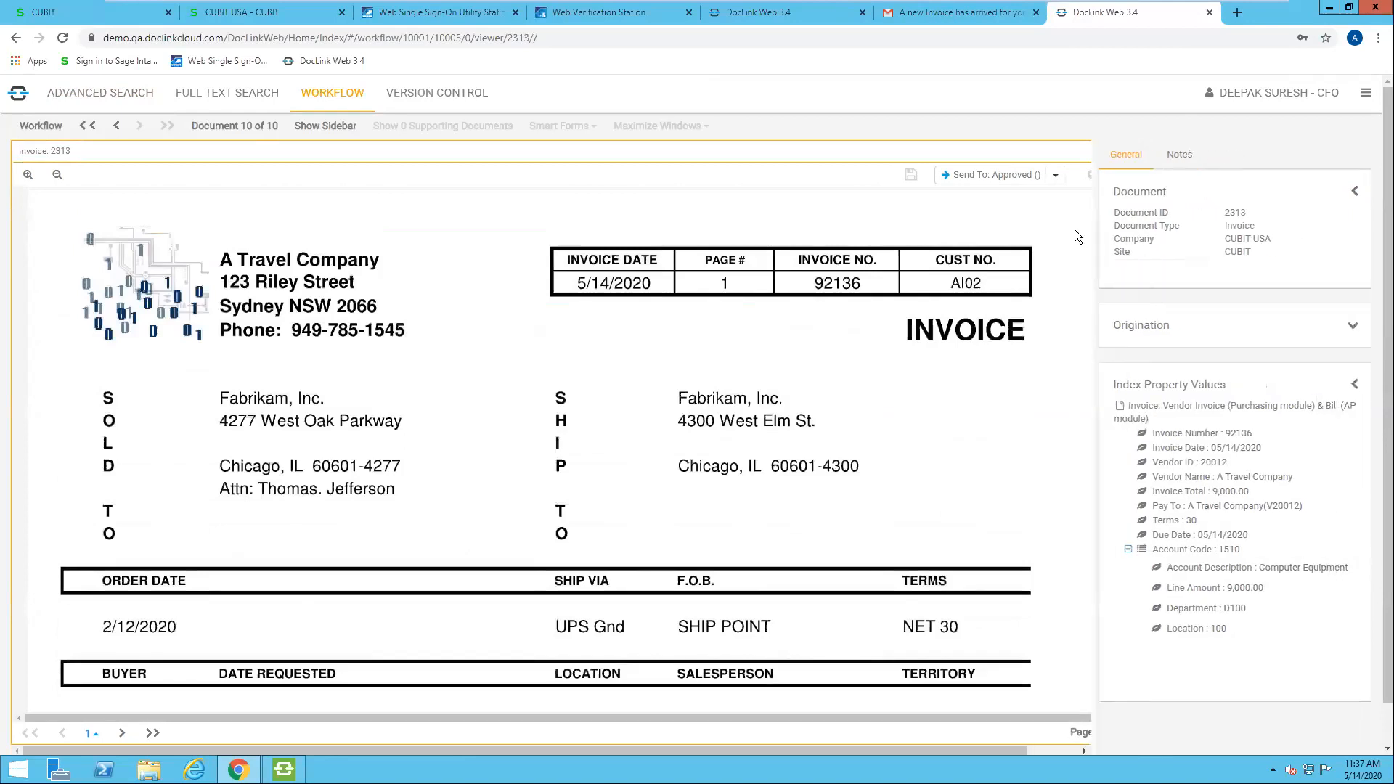
# Step: Add an Info note to the invoice reading "Please process this ASAP."
pyautogui.click(1162, 154)
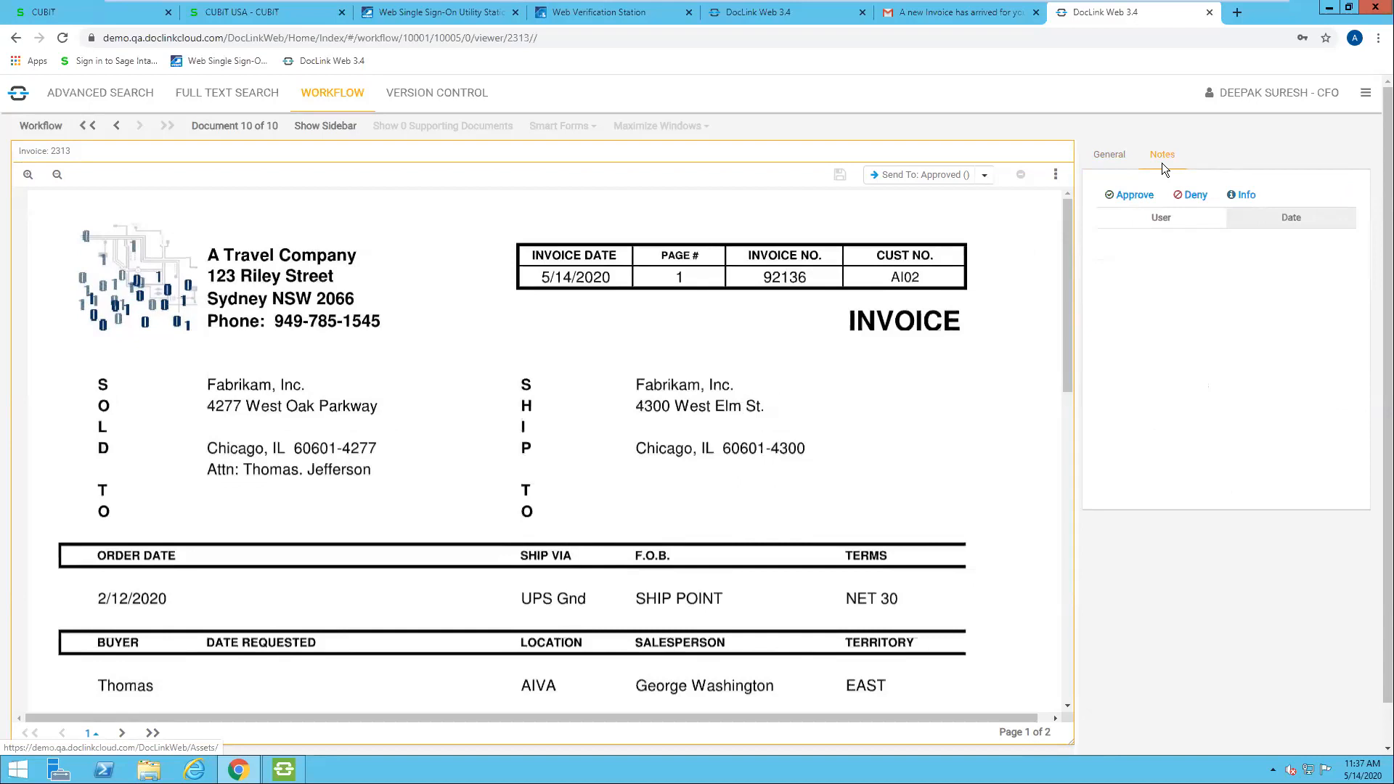
pyautogui.click(1246, 196)
pyautogui.click(1208, 270)
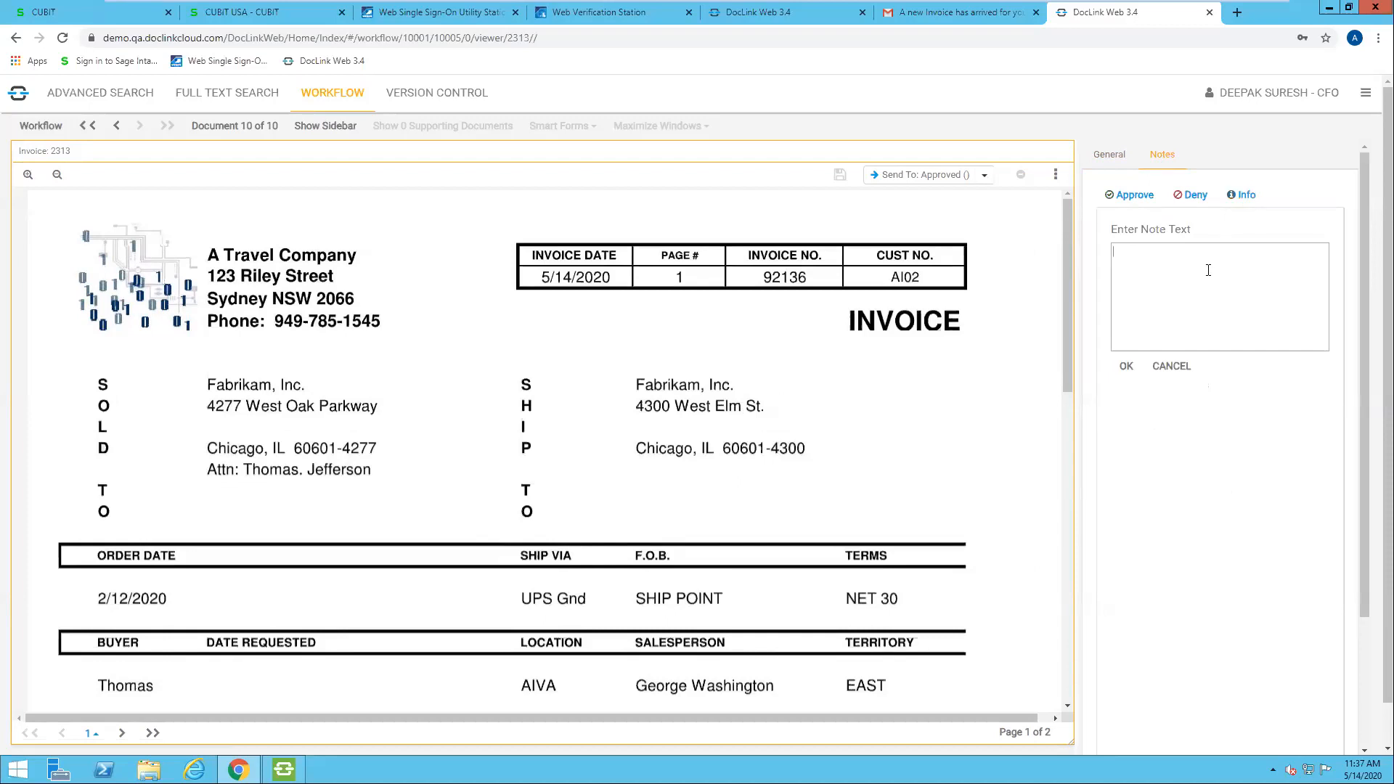
pyautogui.write('Please process this ASAP.')
pyautogui.click(1127, 367)
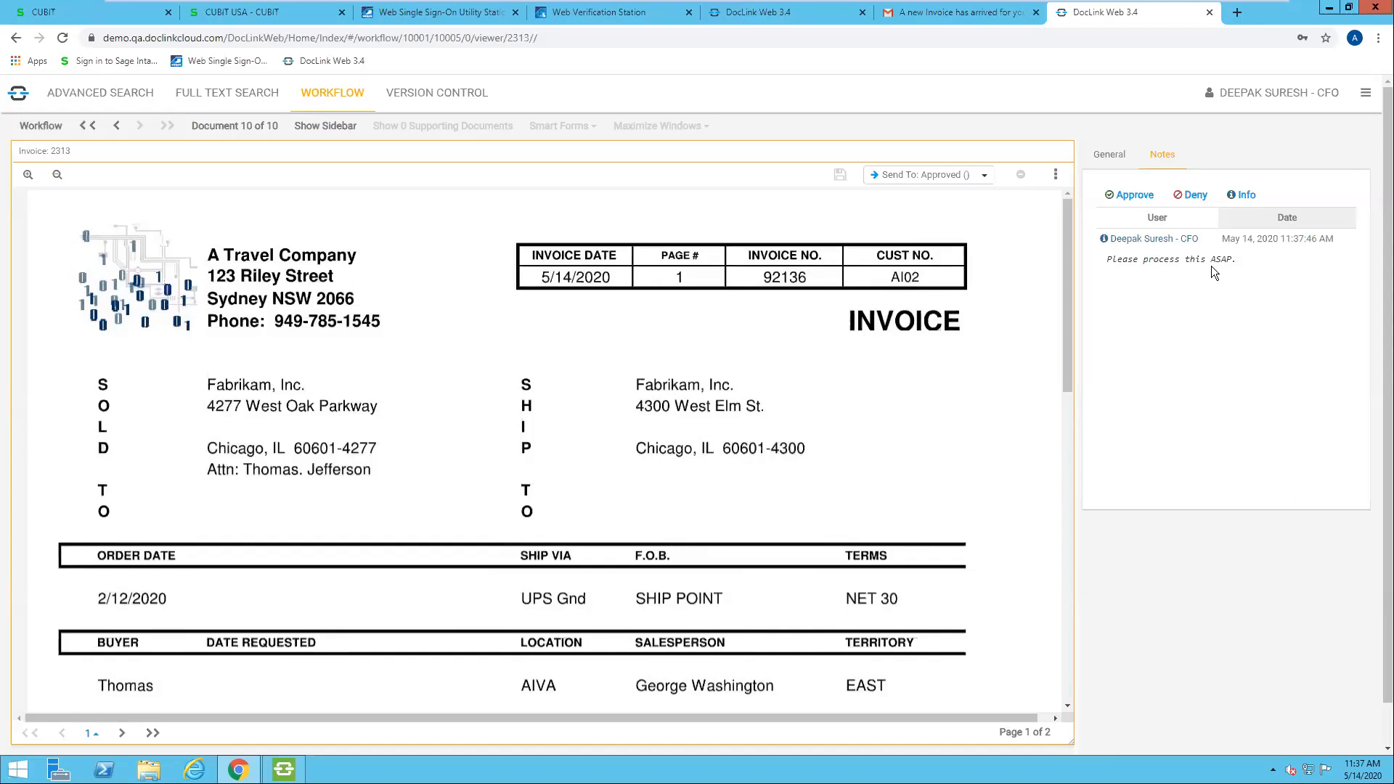
# Step: Record an approval note on the invoice and send it to the Approved status
pyautogui.click(1119, 204)
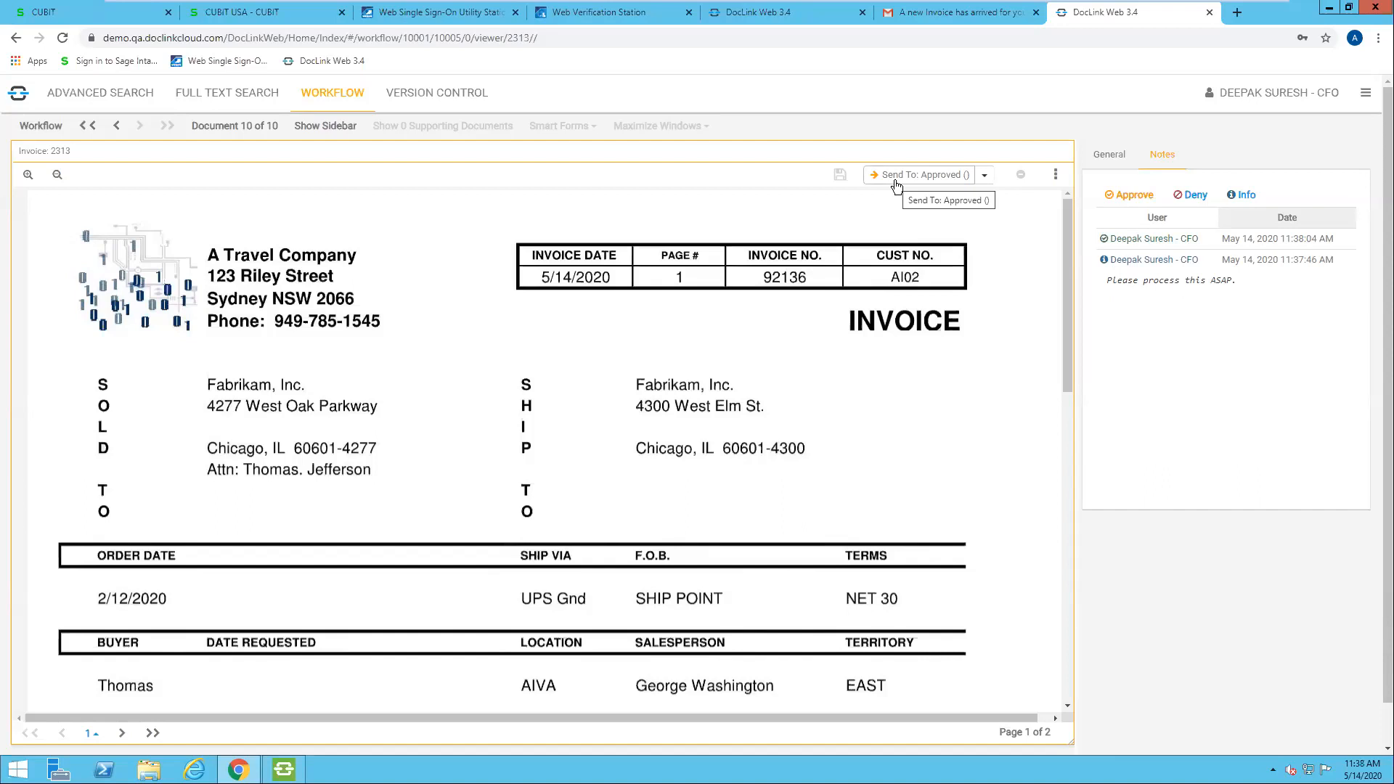
pyautogui.click(896, 181)
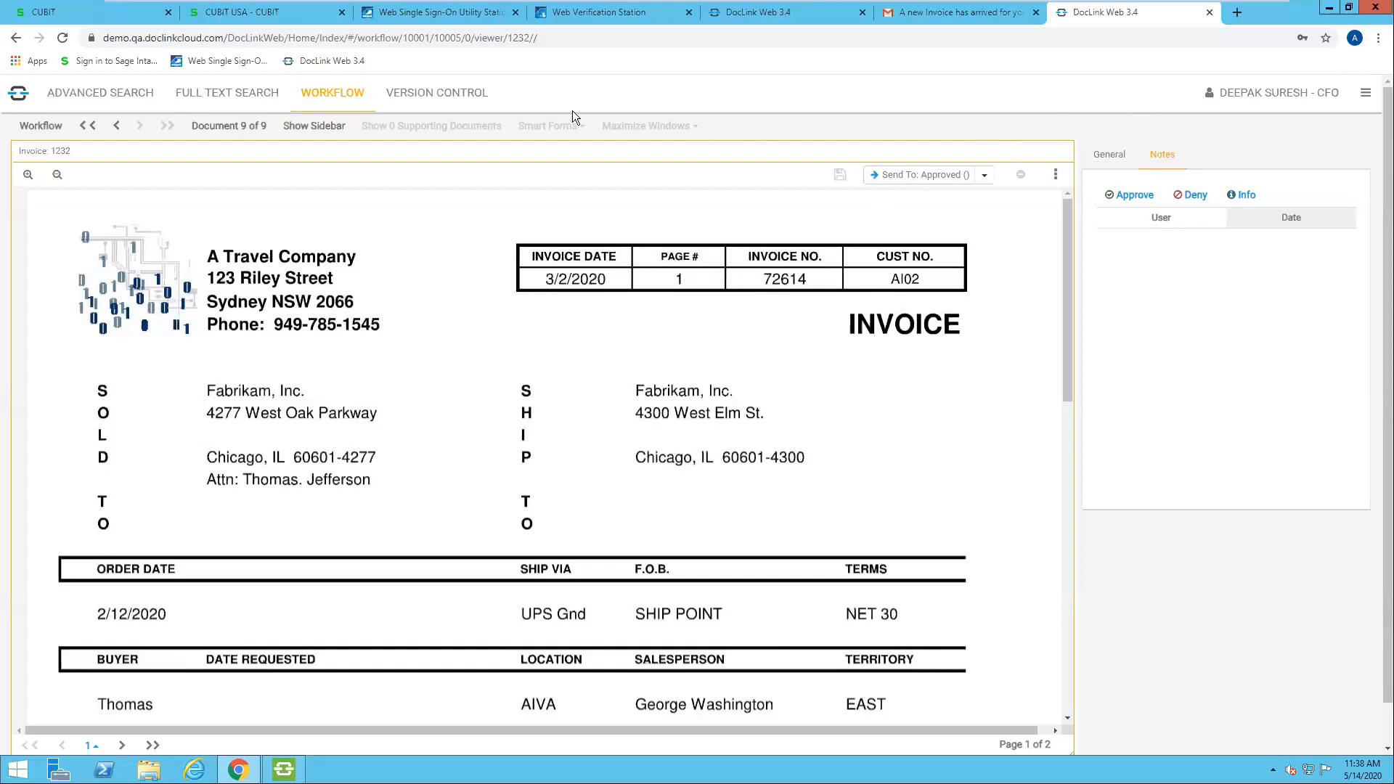
# Step: Switch to the CUBIT USA bill in Sage Intacct, review its details, and open its linked document in DocLink Document Viewer
pyautogui.click(285, 14)
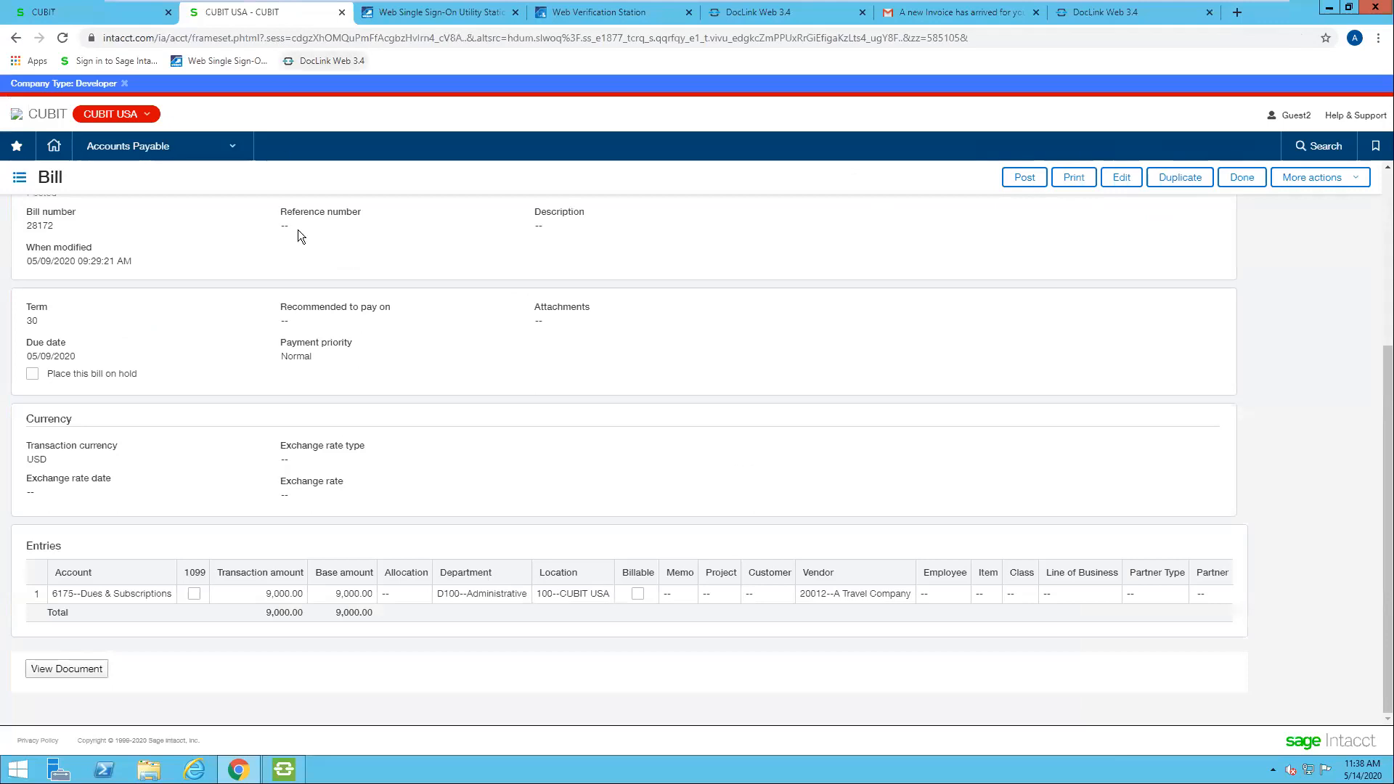
pyautogui.scroll(4, 318, 372)
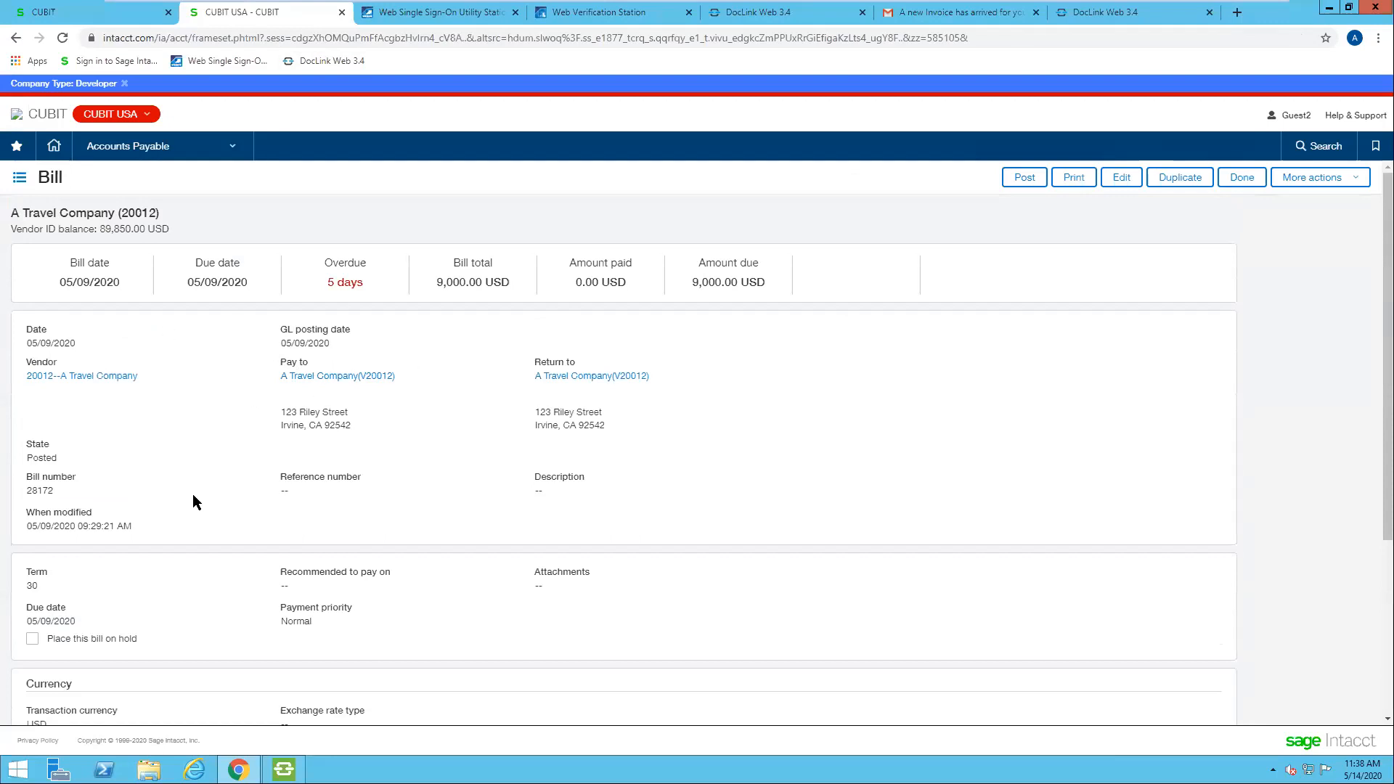
pyautogui.scroll(-4, 326, 501)
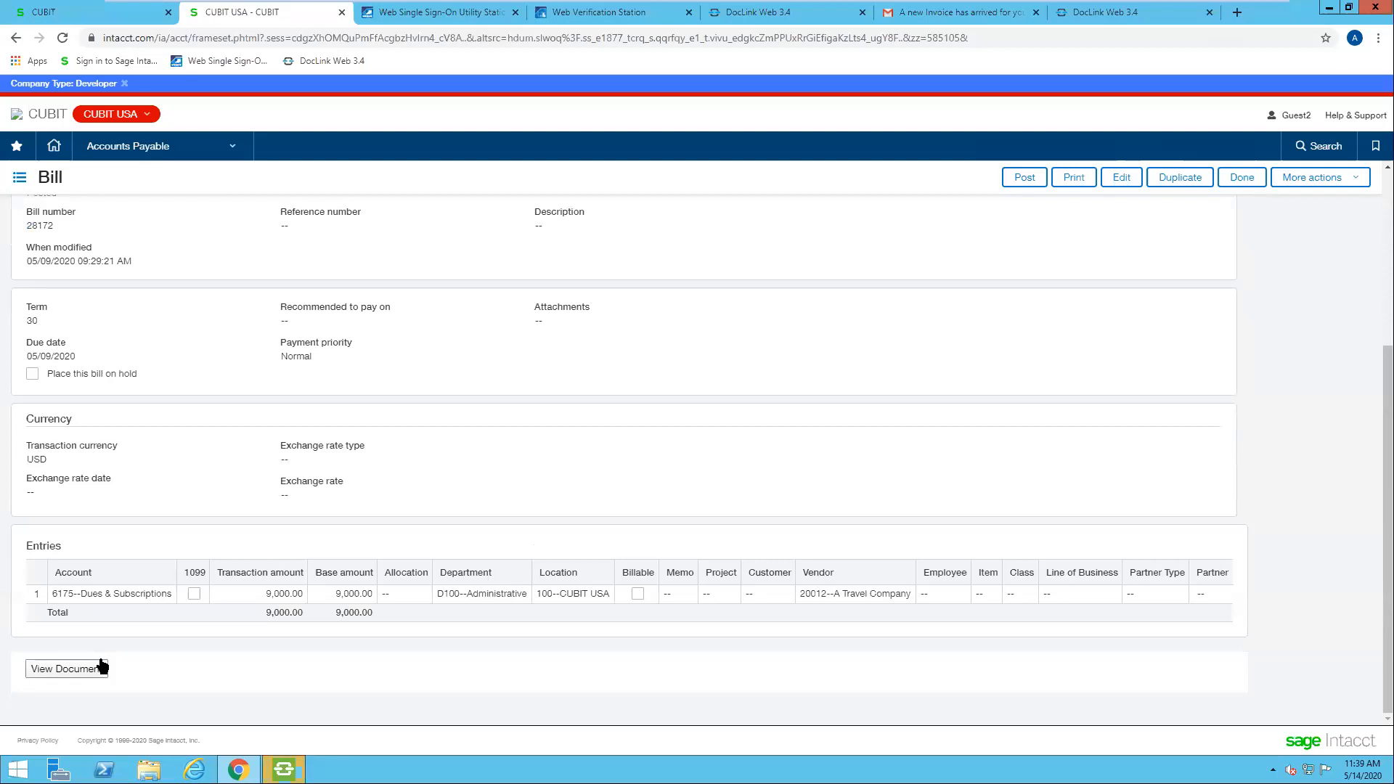
pyautogui.click(94, 670)
pyautogui.click(283, 771)
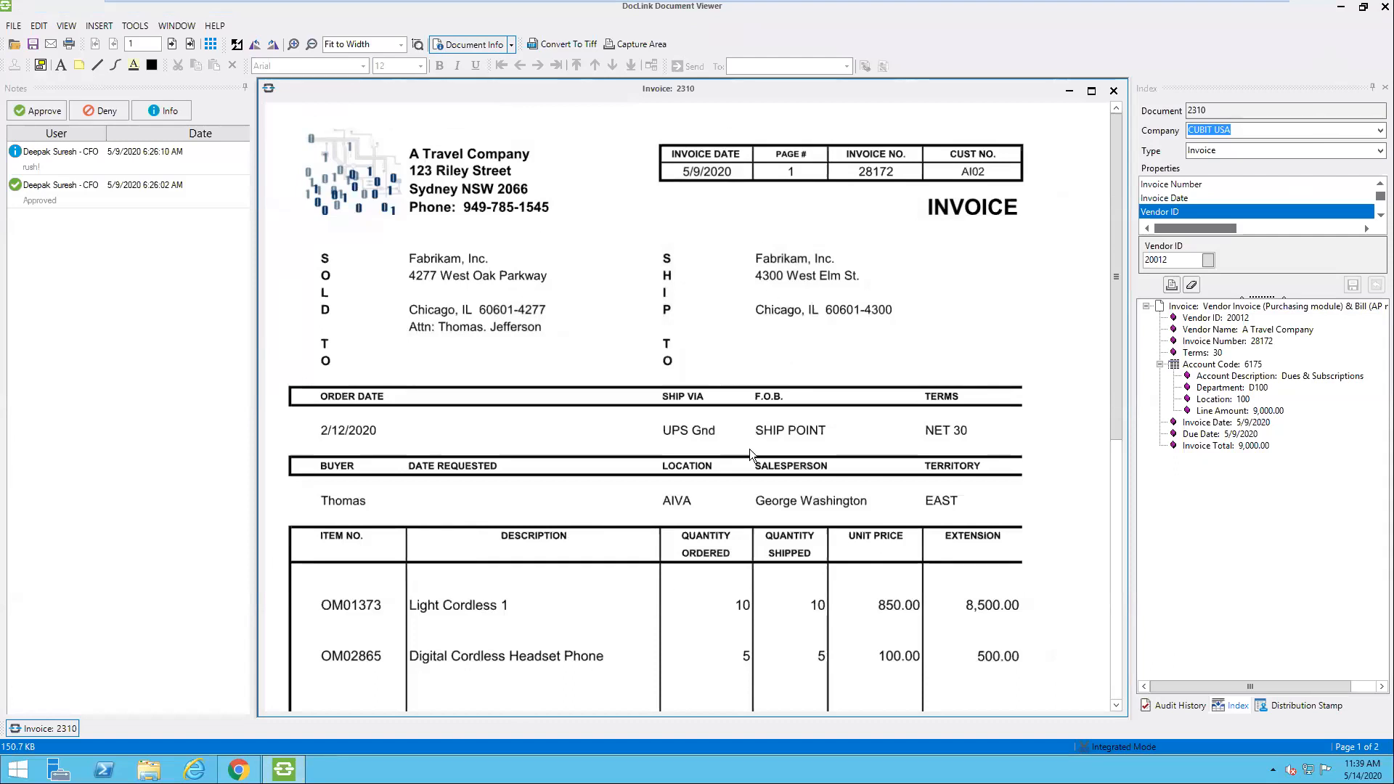
# Step: Examine the linked invoice and the distribution stamp on its second page, and close the document viewer
pyautogui.scroll(-3, 749, 449)
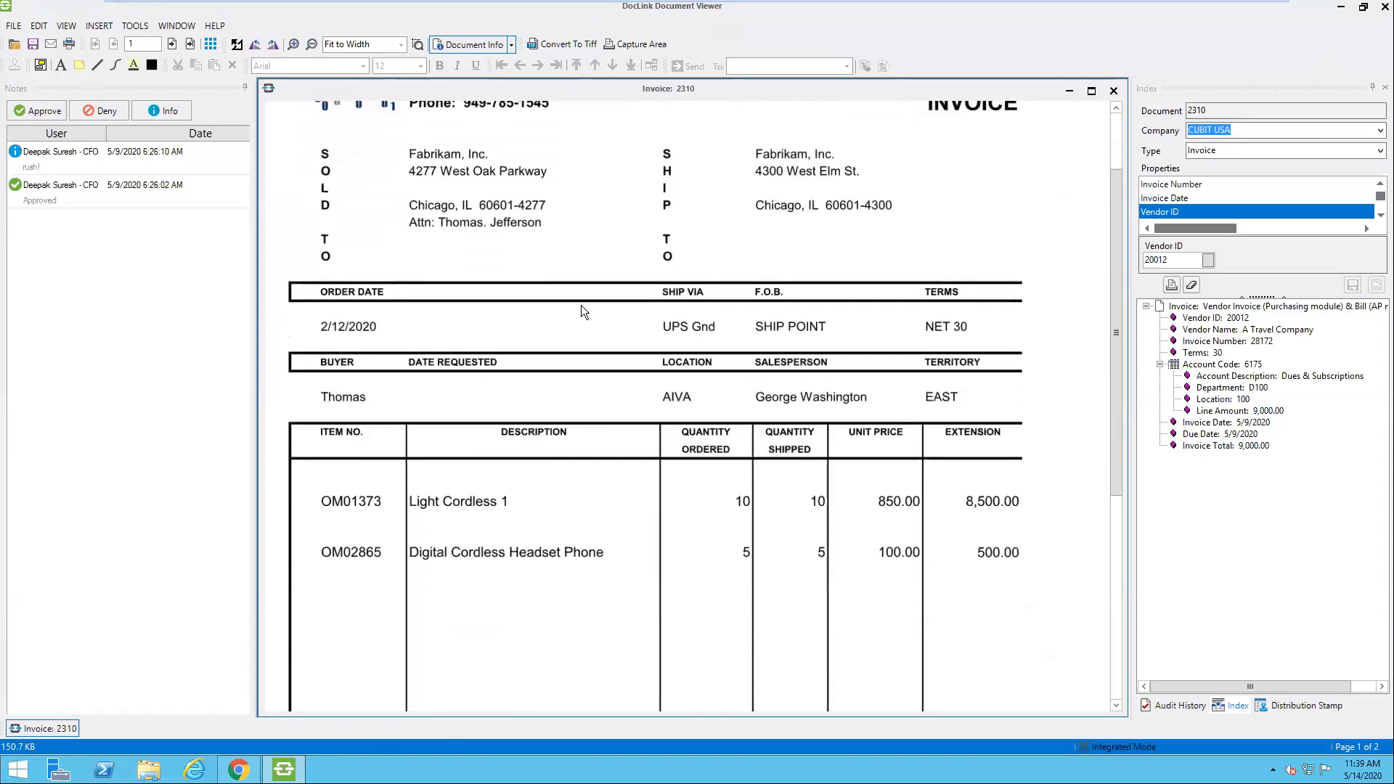
pyautogui.click(172, 44)
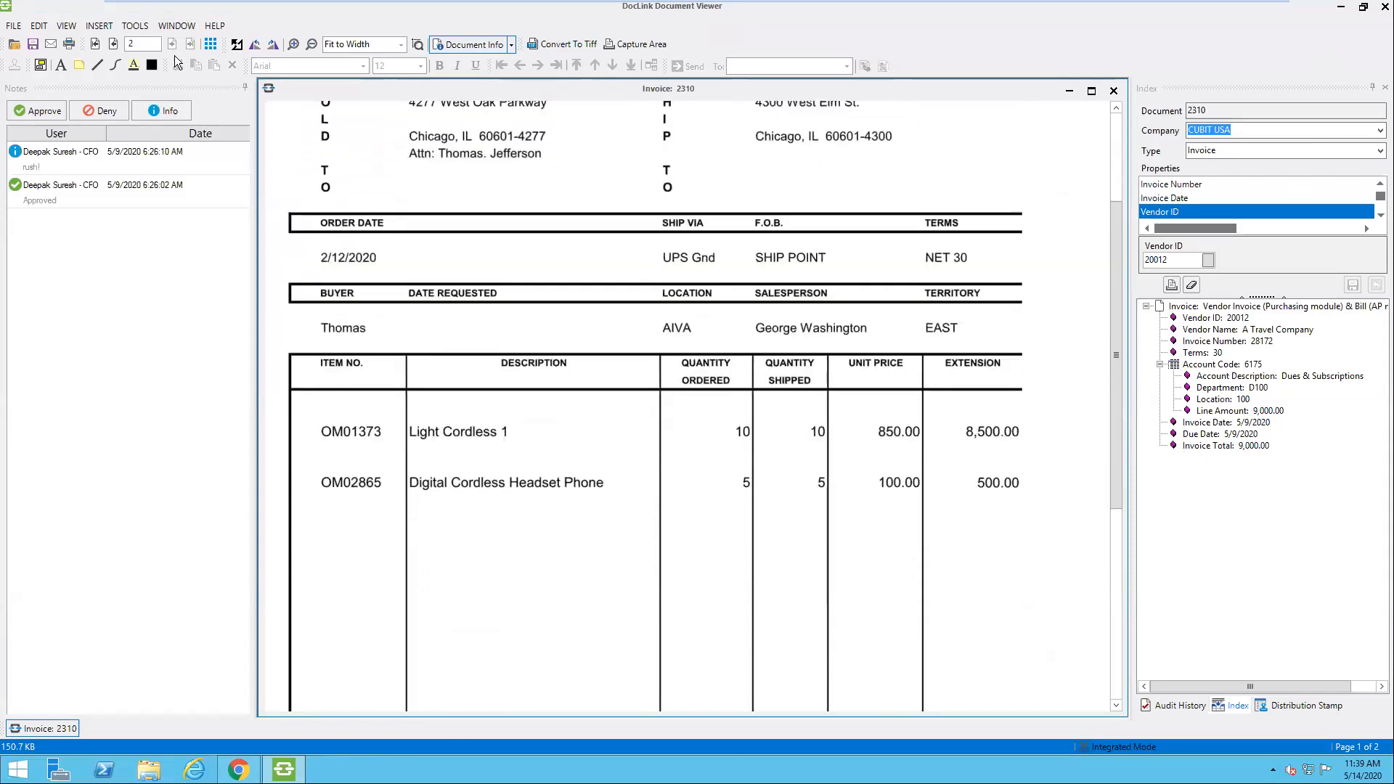
pyautogui.scroll(3, 628, 422)
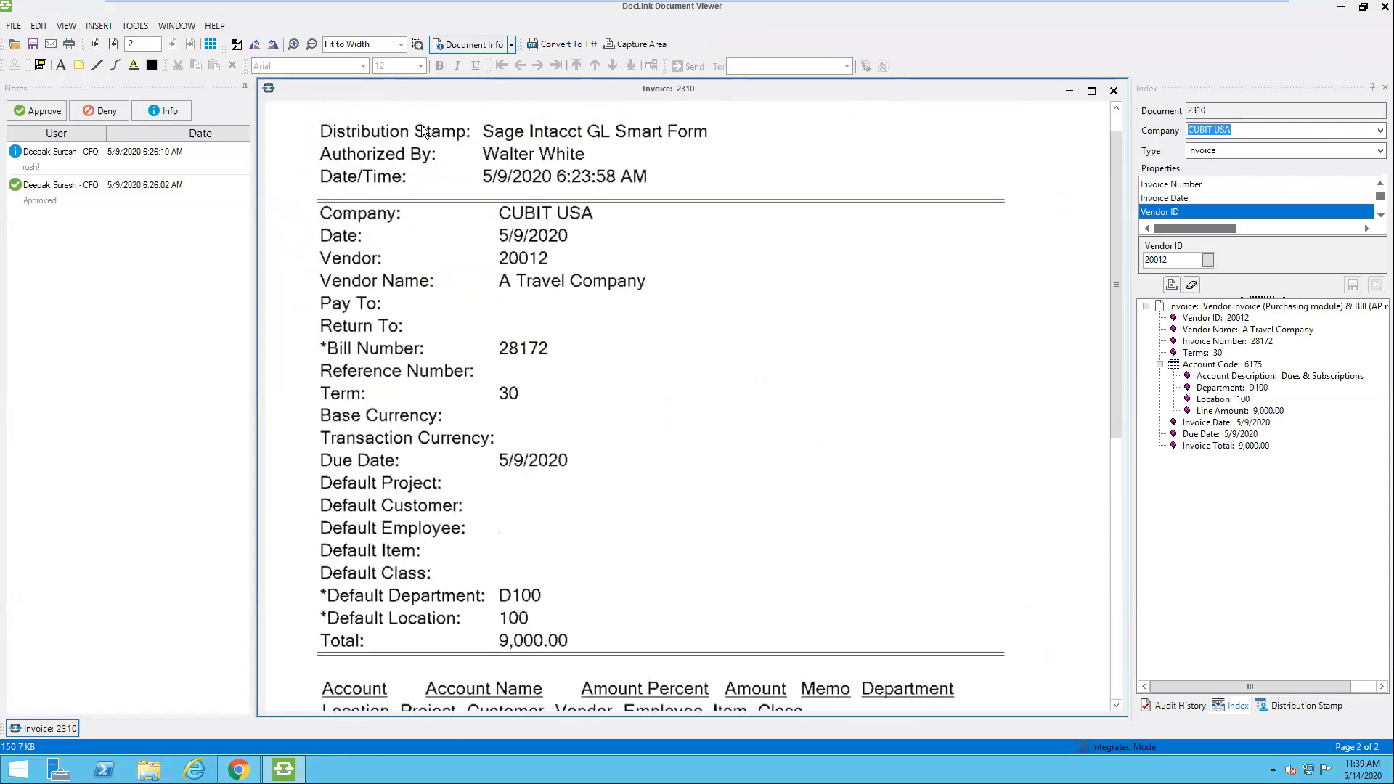
pyautogui.scroll(-3, 643, 334)
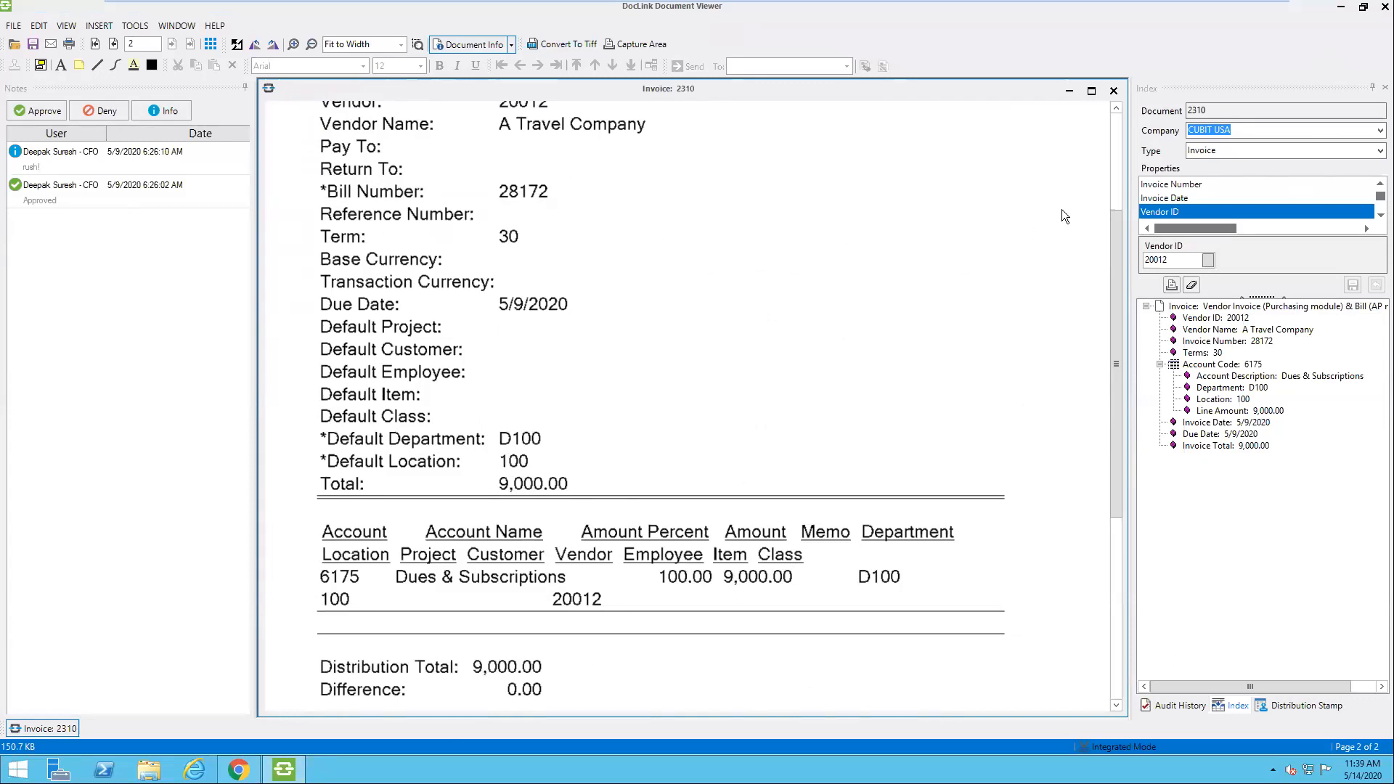
pyautogui.click(1381, 11)
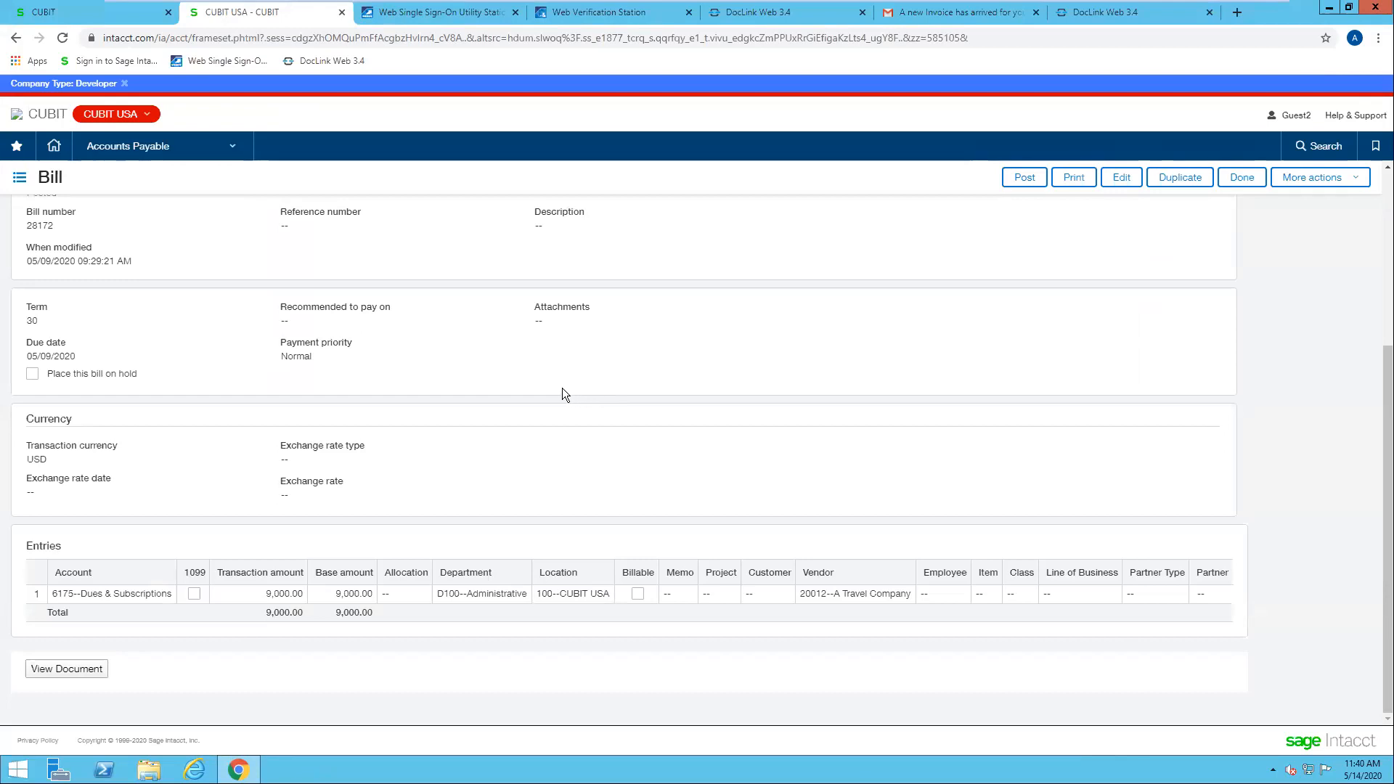
# Step: Switch back to DocLink Web and run an advanced search with the Invoice document type added and vendor name "A travel"
pyautogui.click(1103, 16)
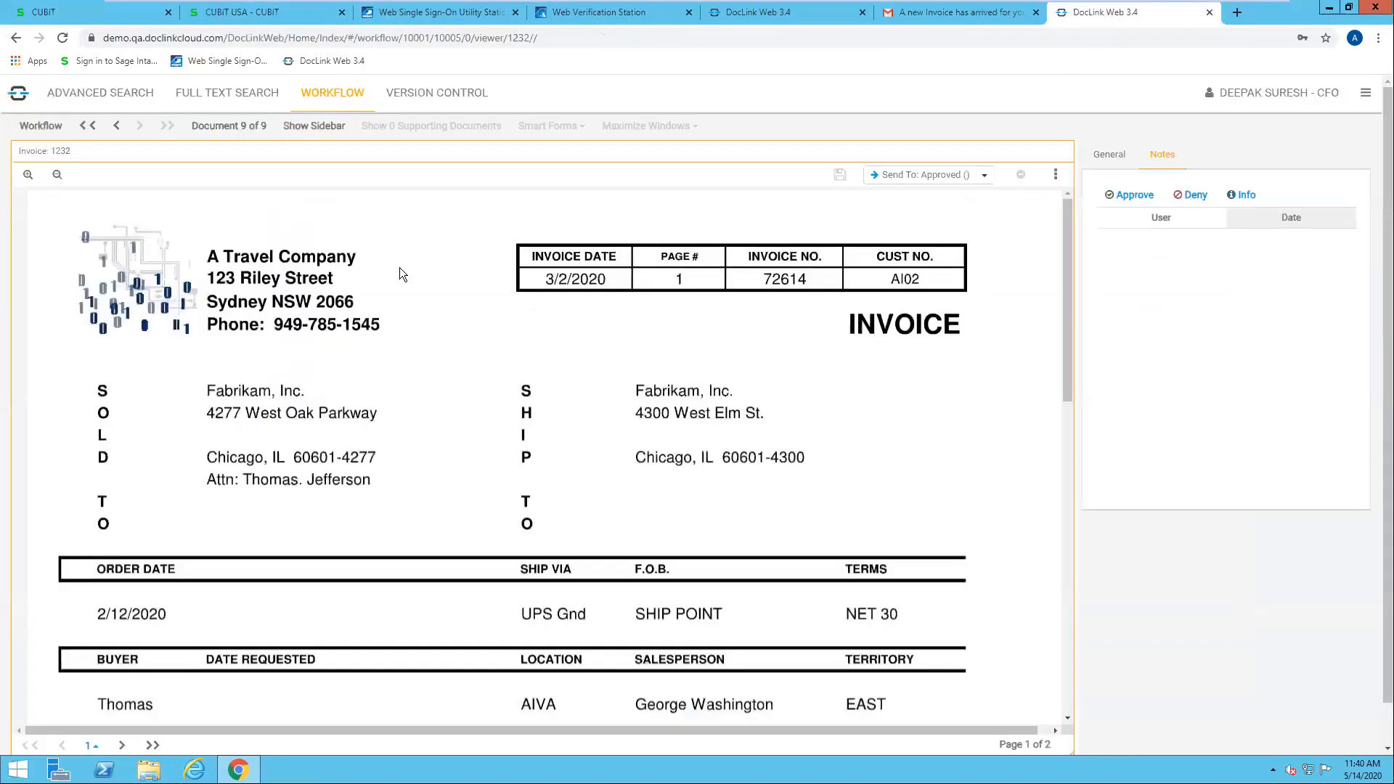
pyautogui.click(126, 107)
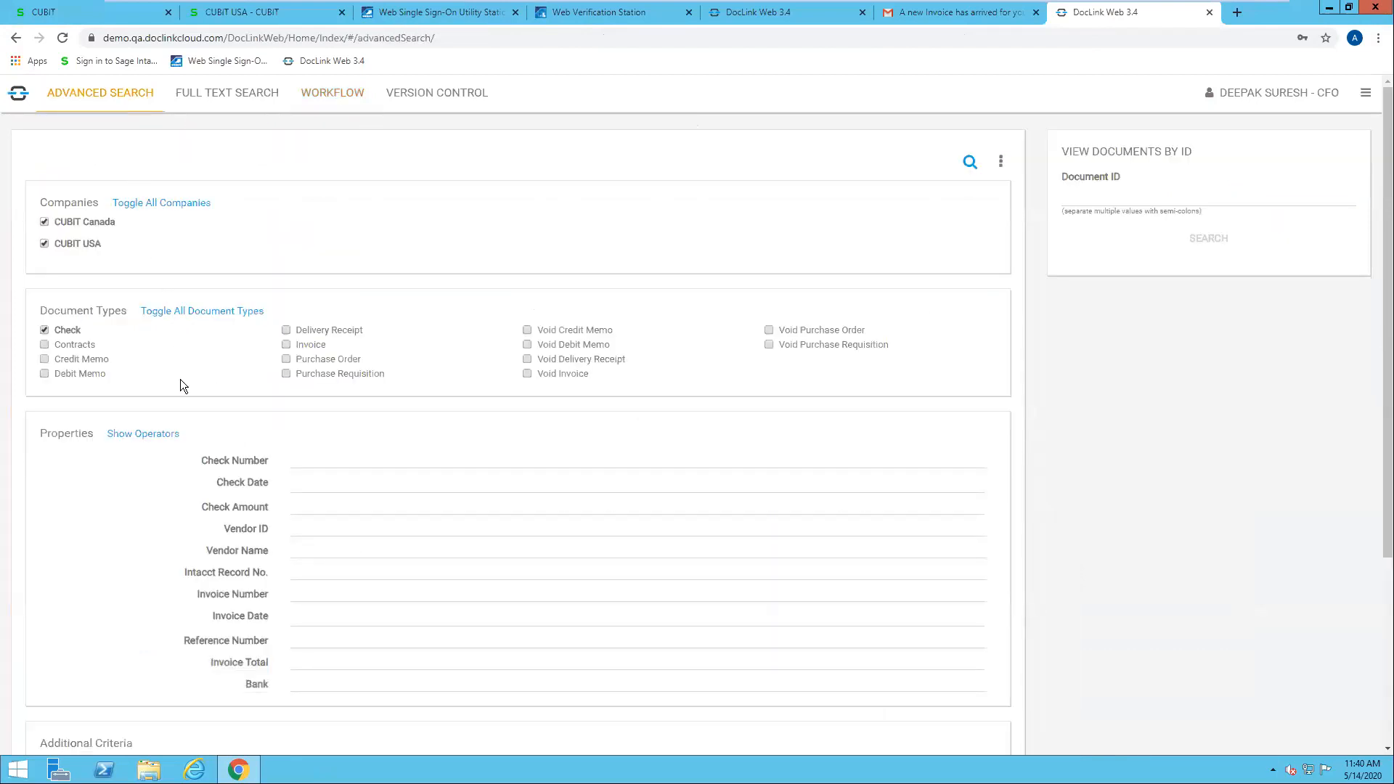
pyautogui.click(287, 345)
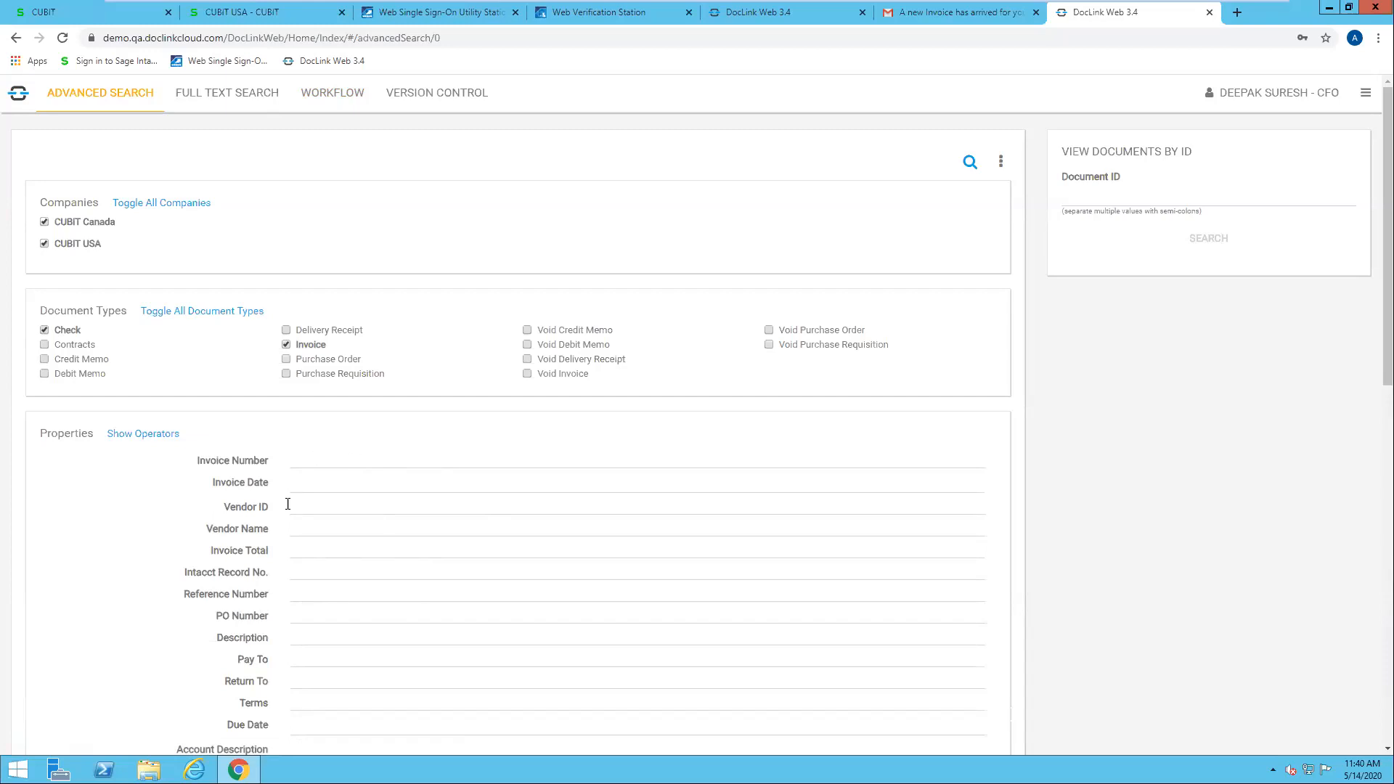
pyautogui.click(349, 529)
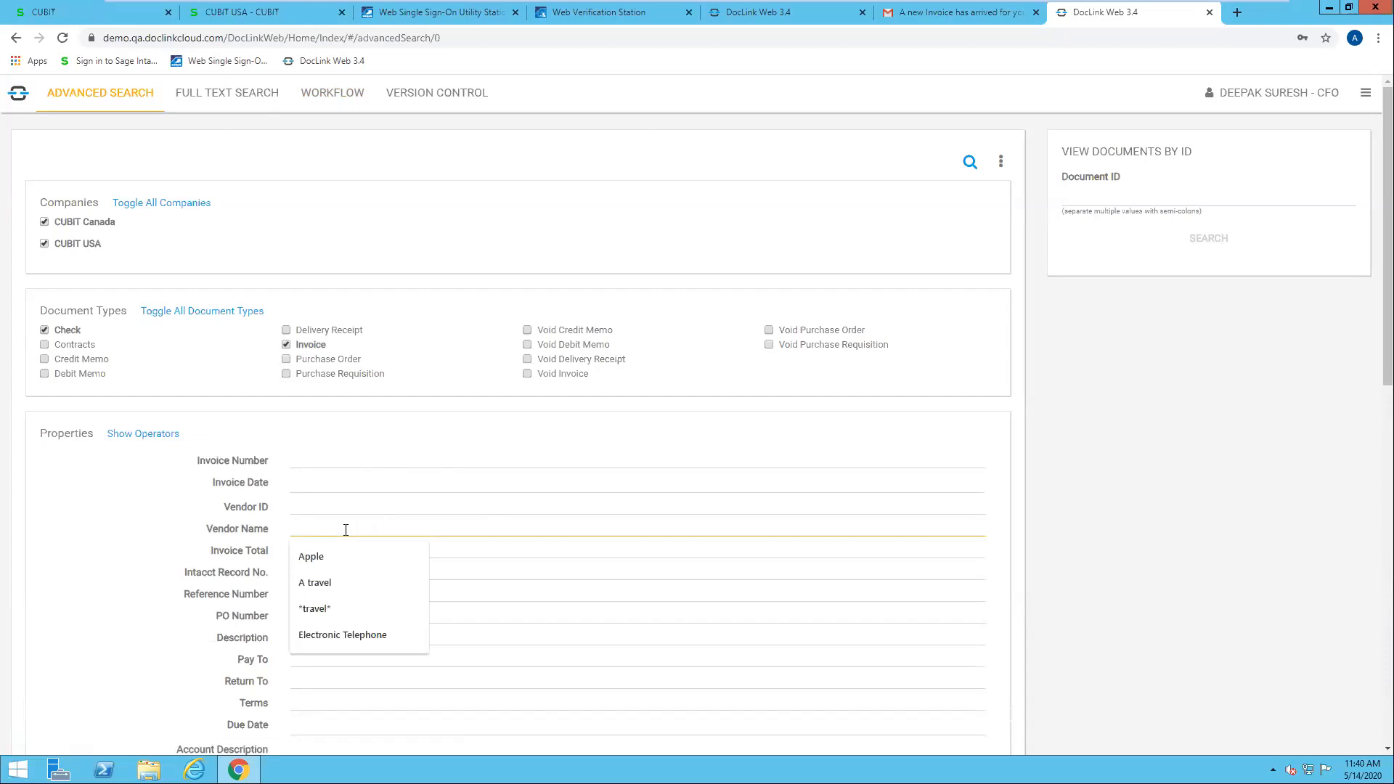
pyautogui.click(328, 585)
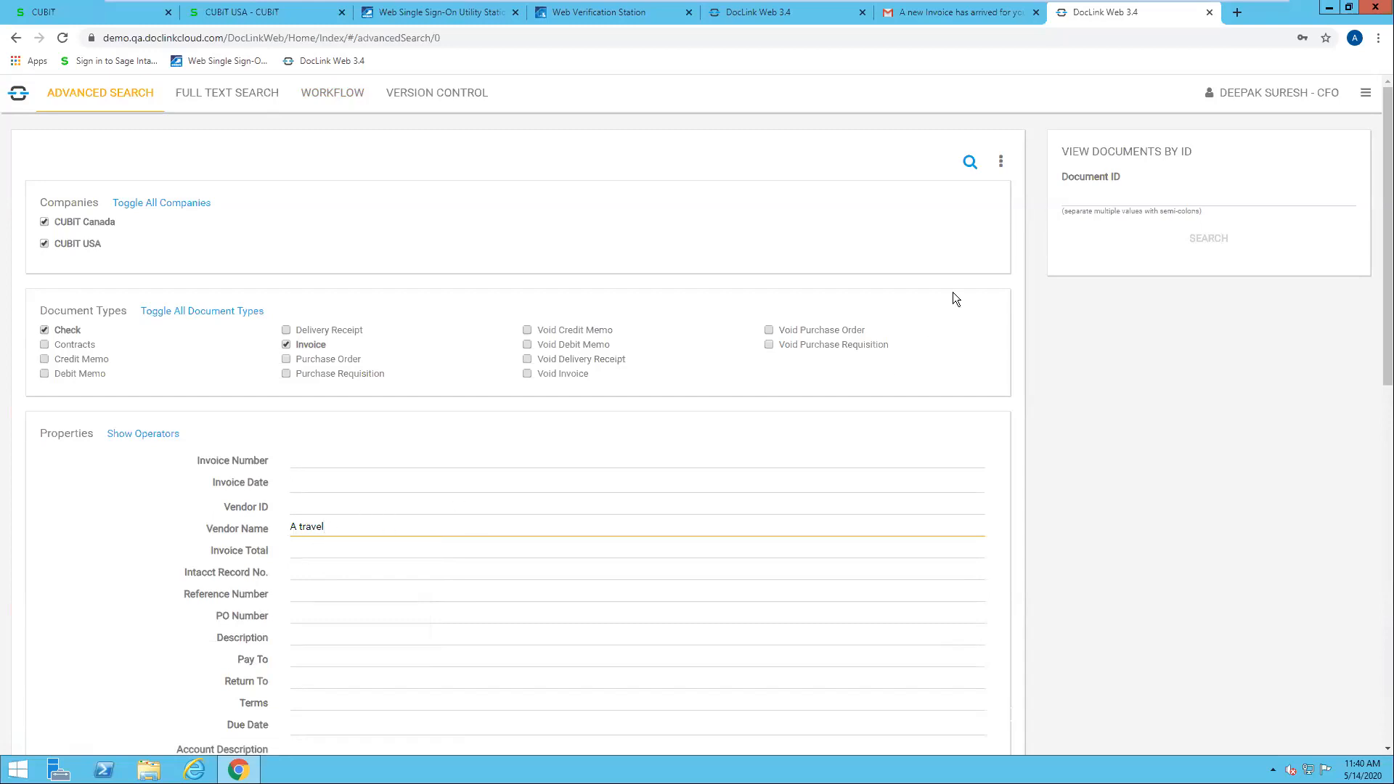
pyautogui.click(969, 164)
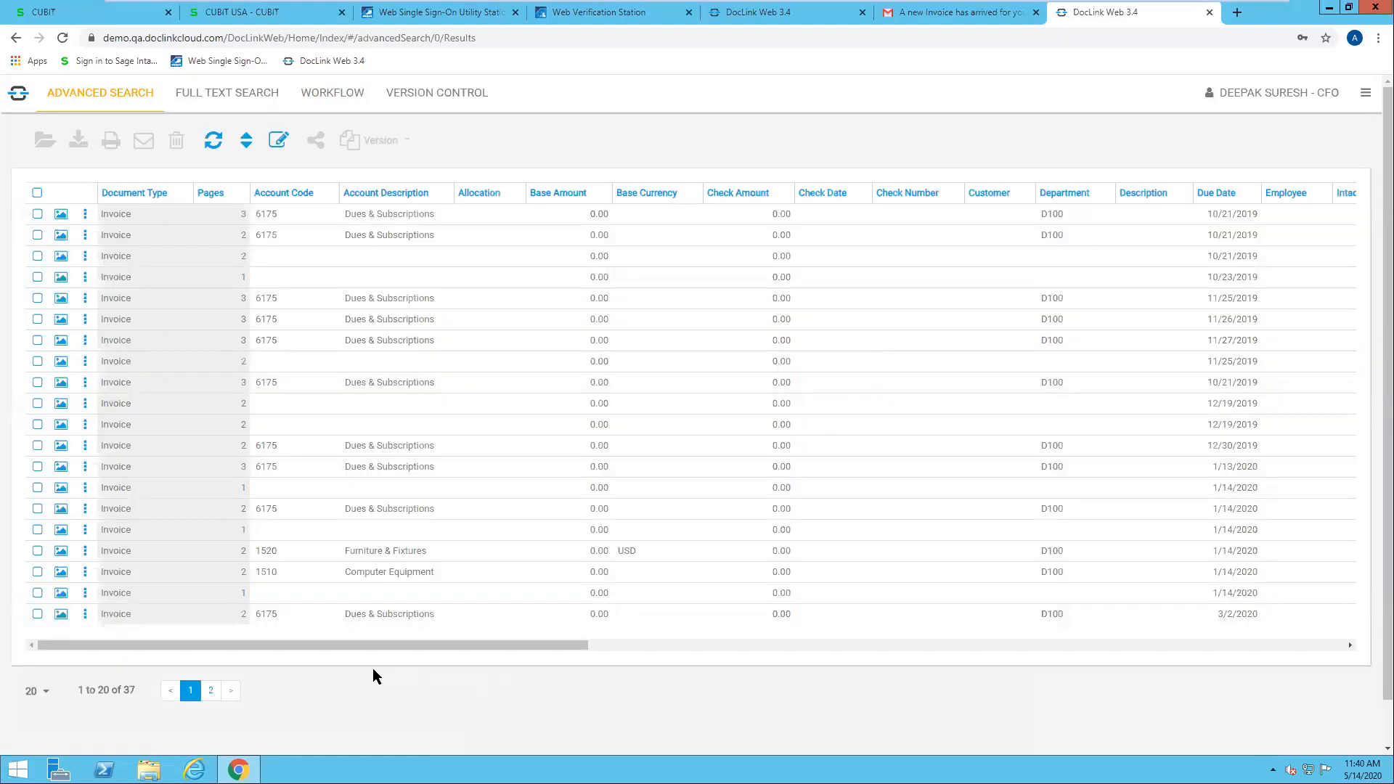
# Step: Show the second page of the search results, and minimize the browser
pyautogui.click(211, 694)
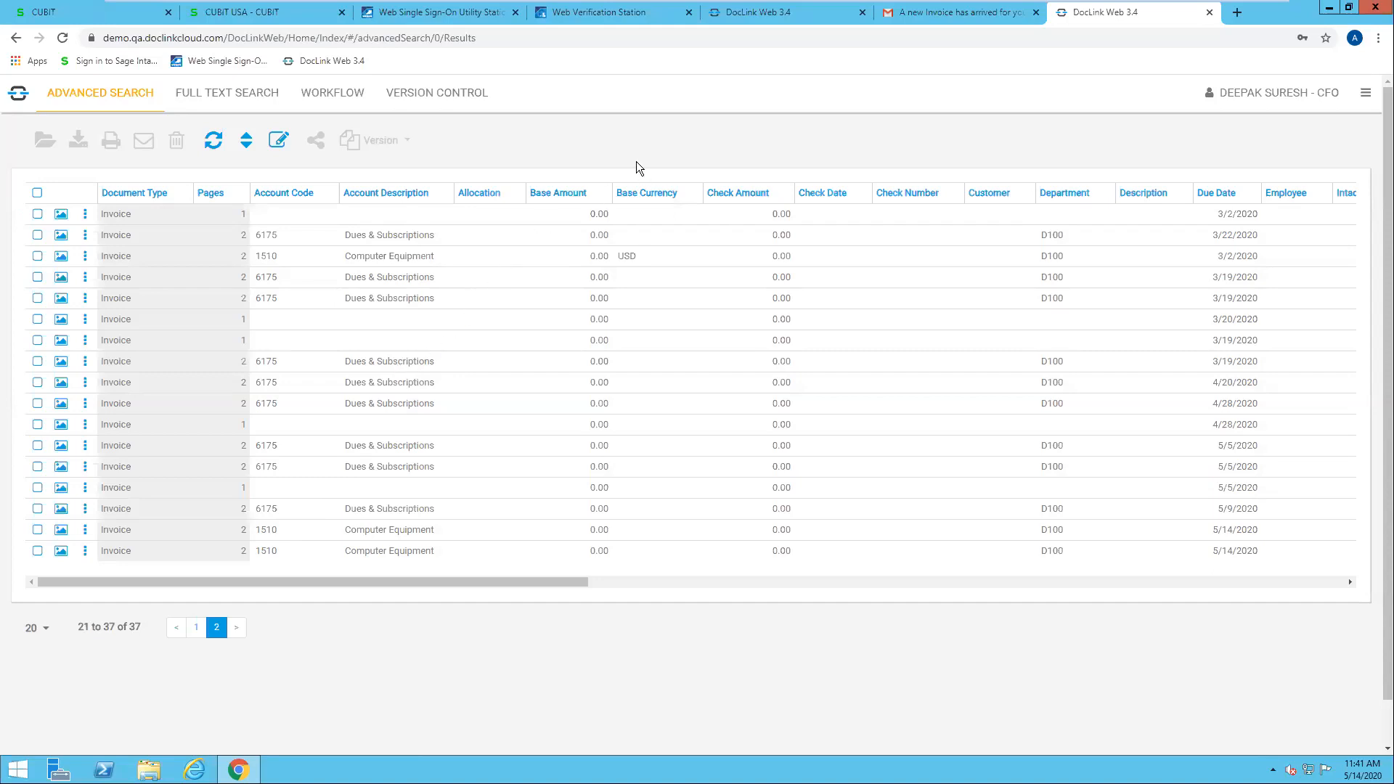
pyautogui.click(1330, 11)
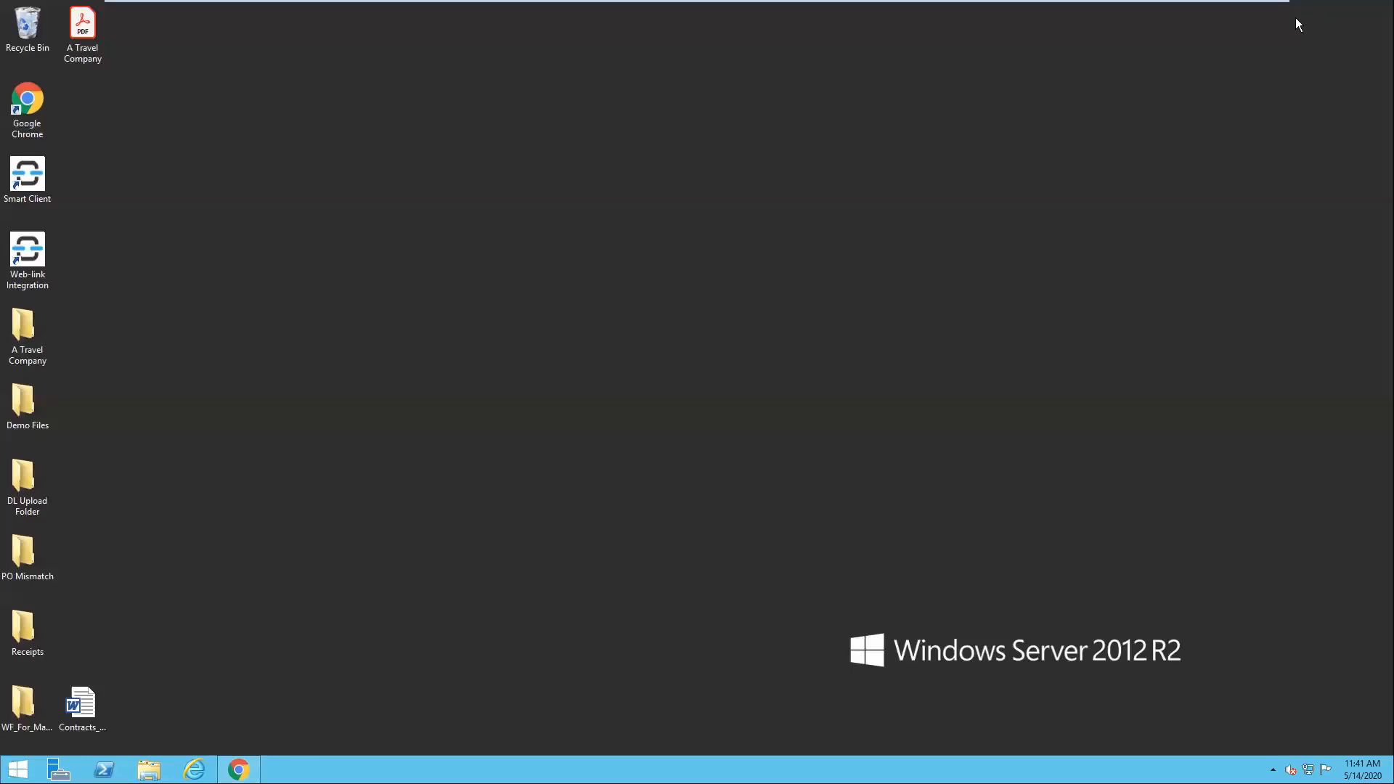